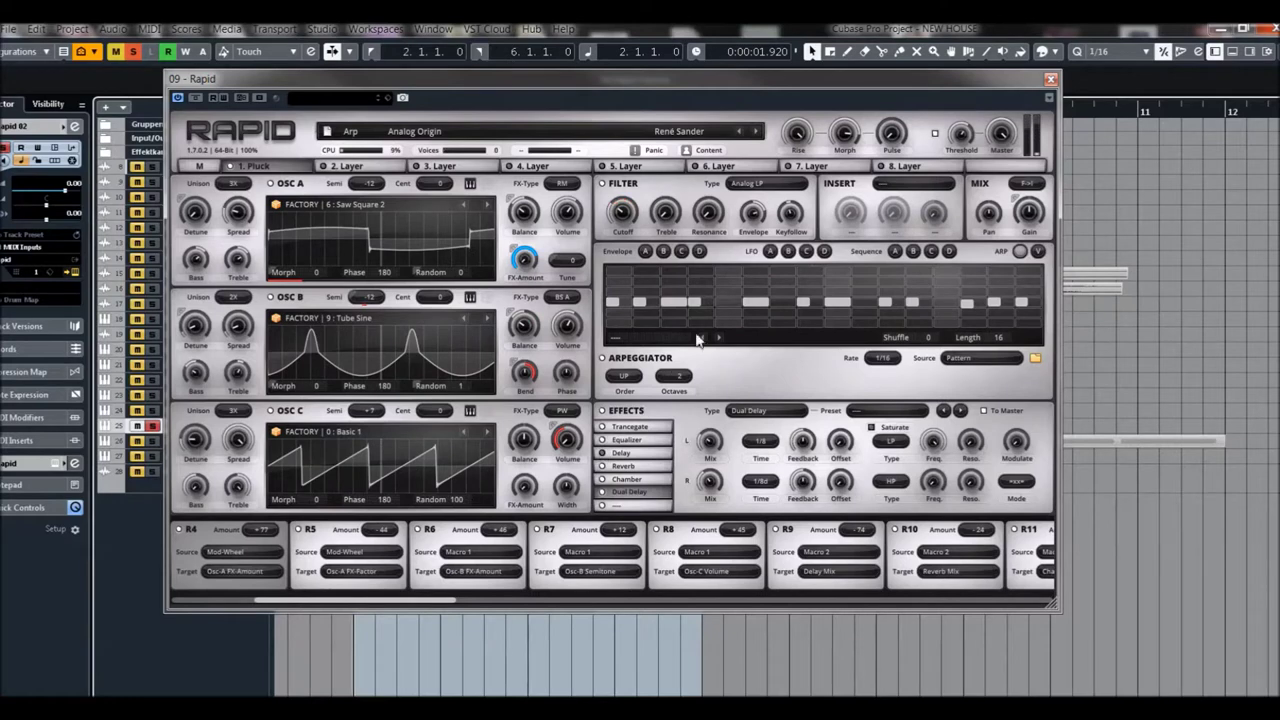
Try adding an extra note to the Analog Origin arpeggiator pattern and remove it again
click(723, 302)
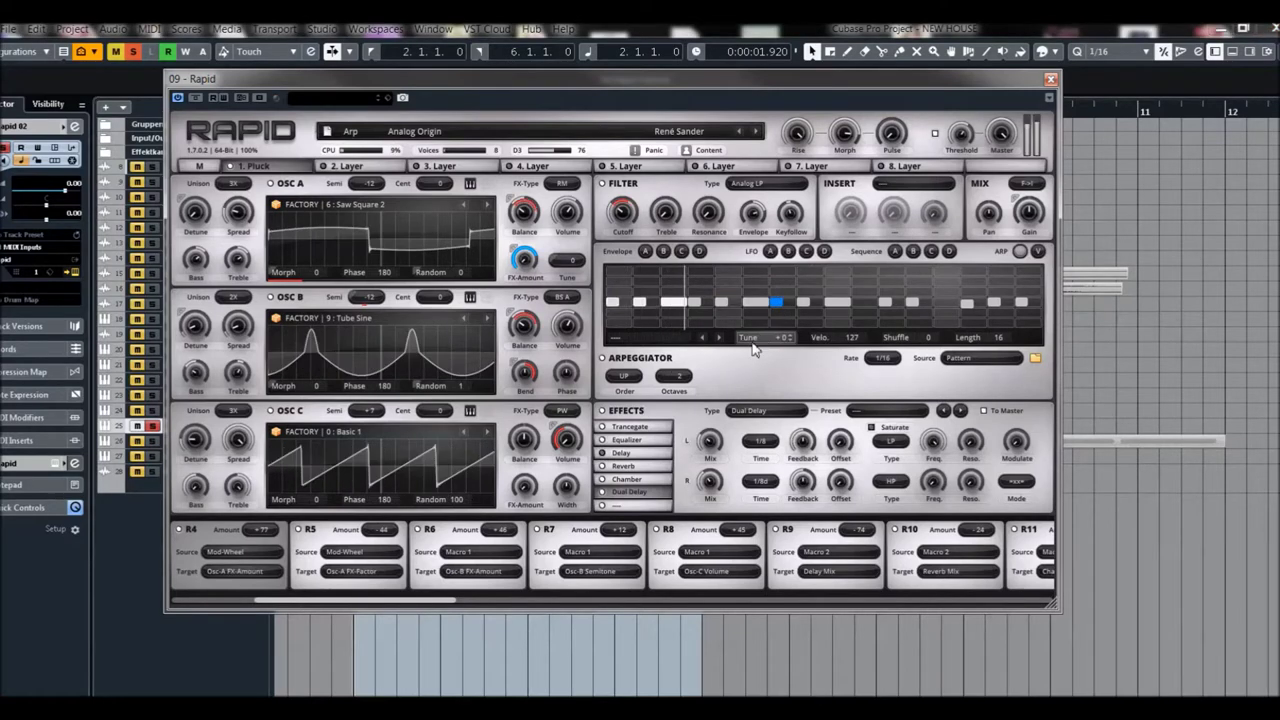
click(722, 302)
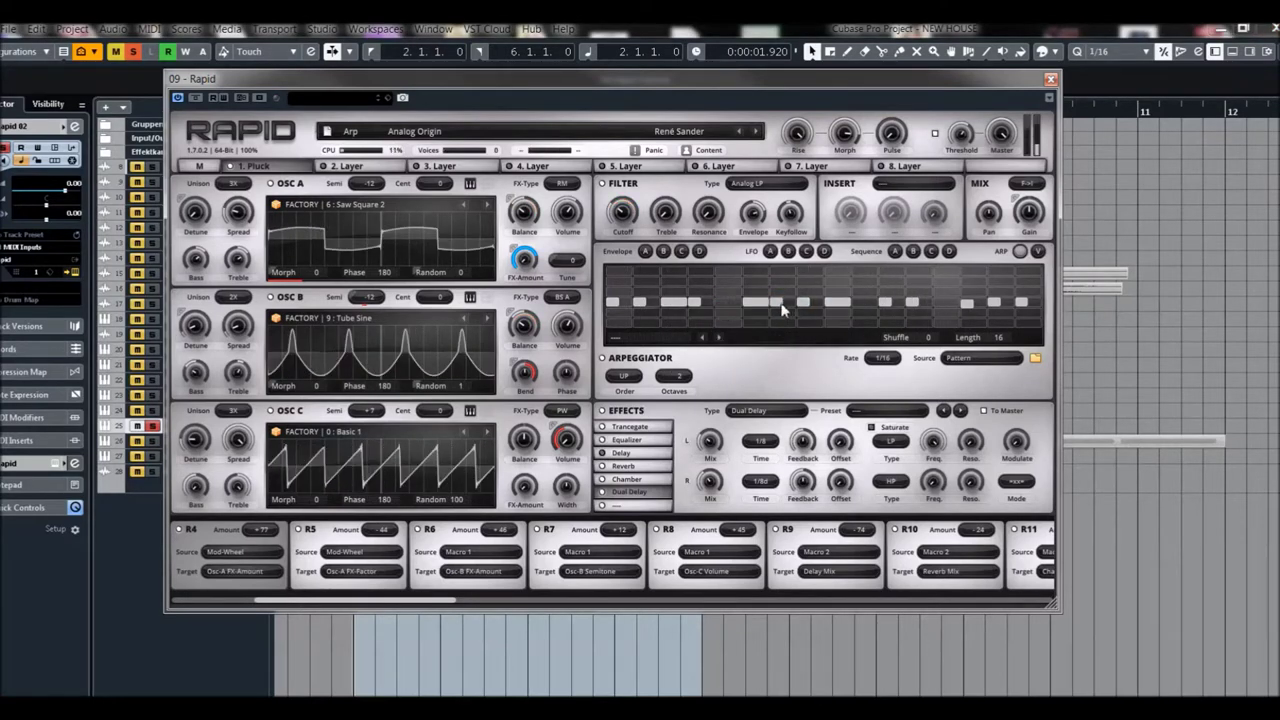
click(778, 302)
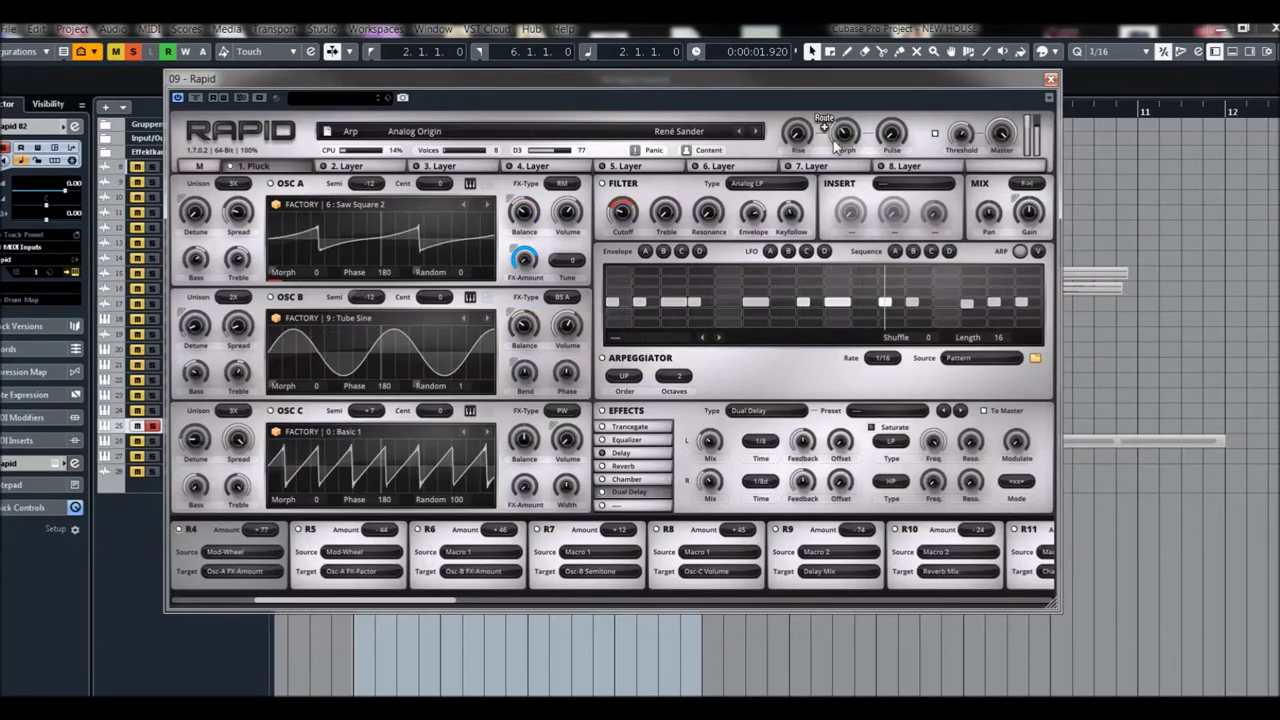
Show the Reverb effect settings of the Analog Origin patch and close the instrument window
click(645, 466)
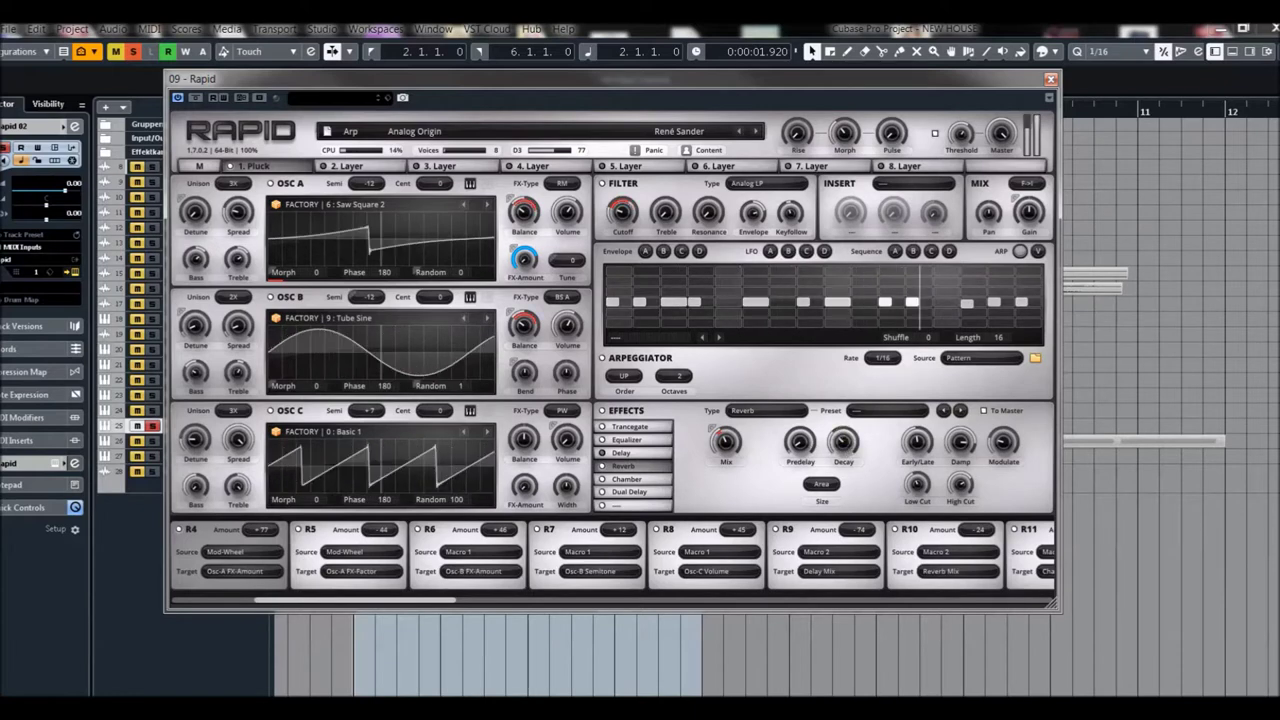
click(1050, 80)
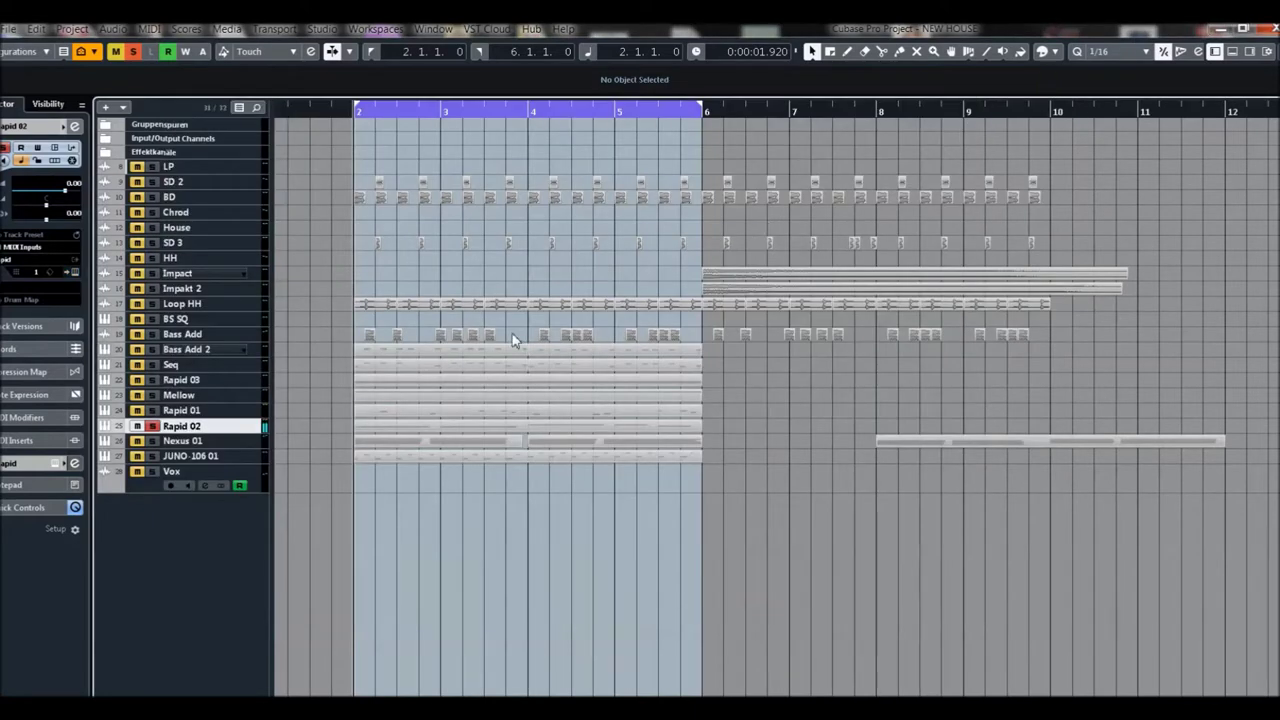
Solo the Rapid 01 track, select its part, and inspect its Marimba Madness instrument including the master page
click(192, 412)
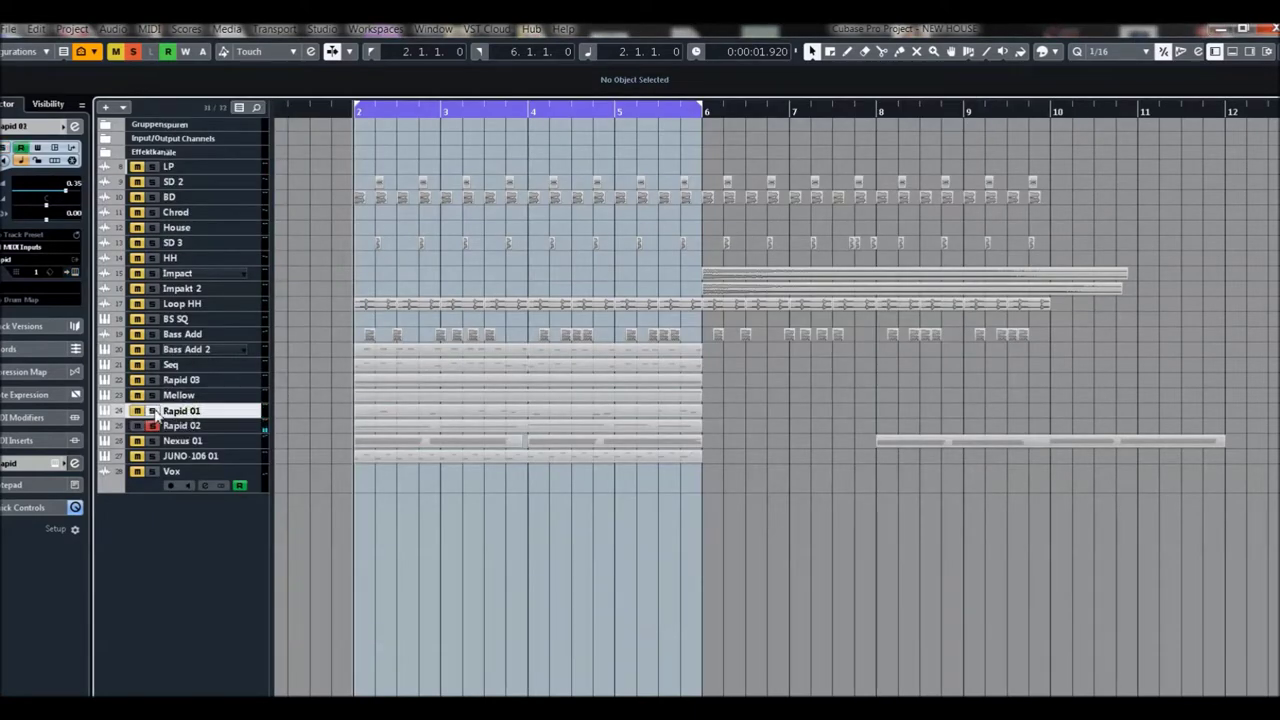
click(152, 411)
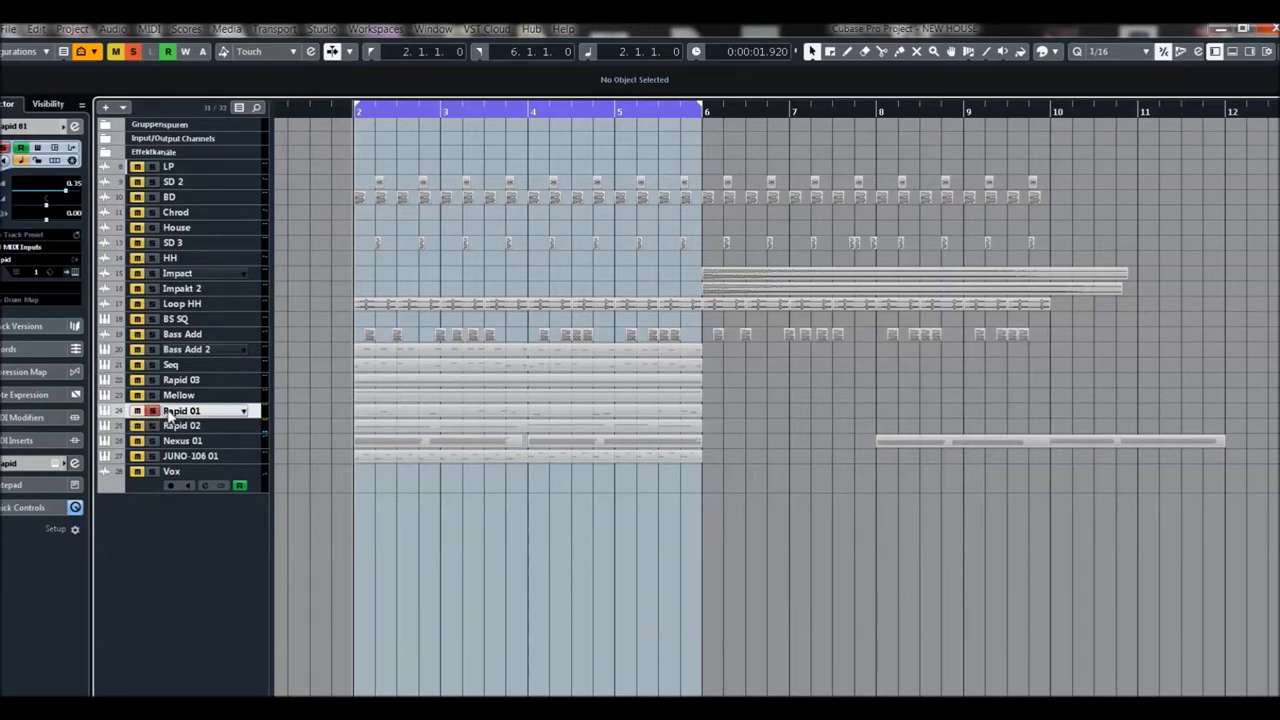
click(391, 420)
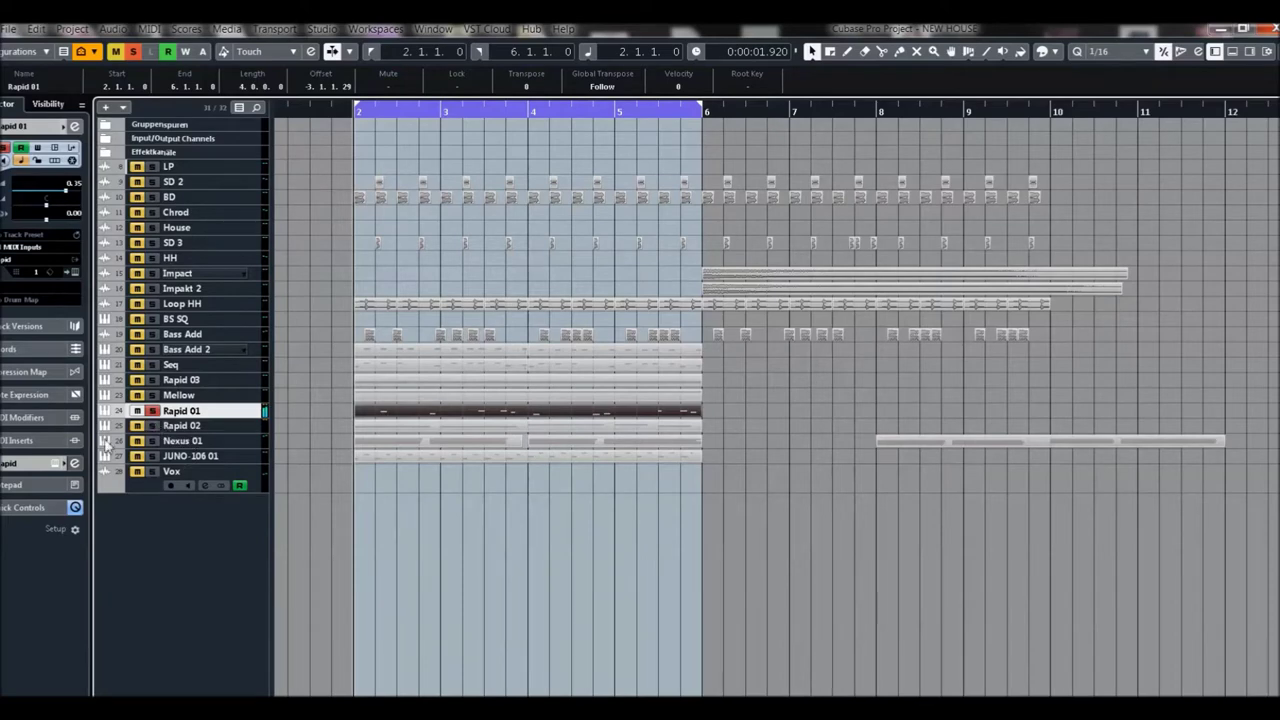
click(74, 463)
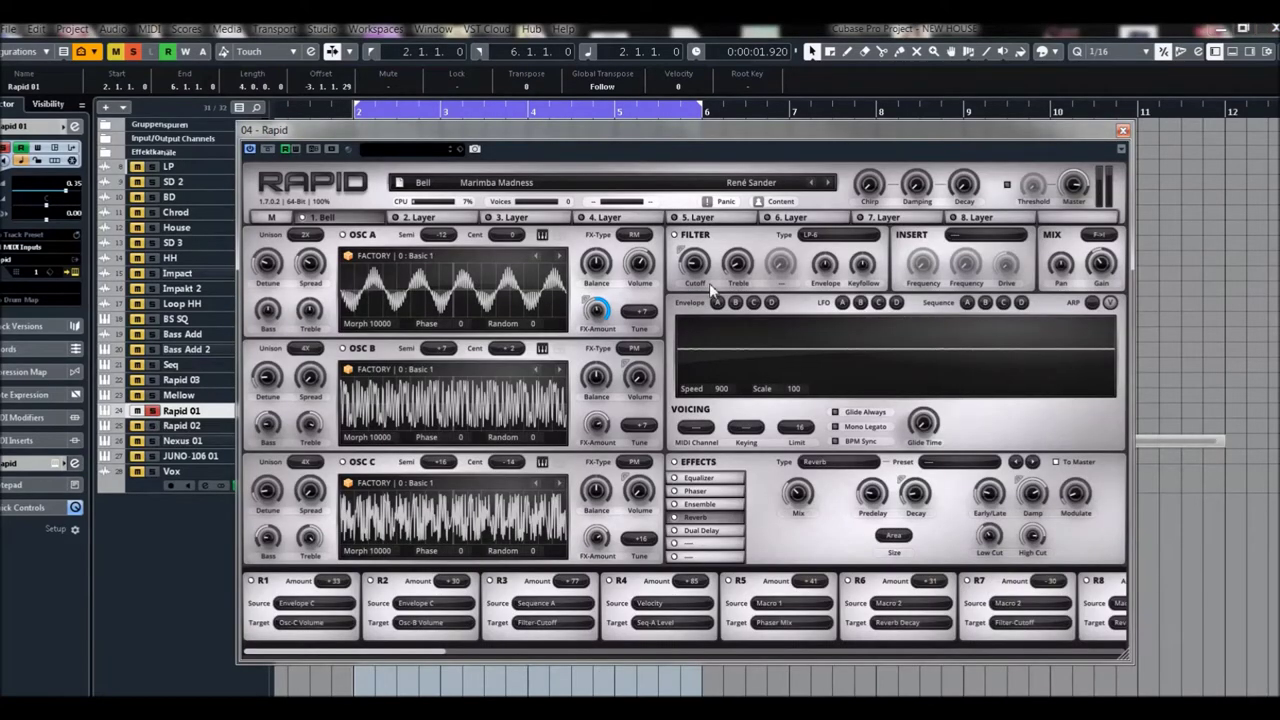
click(272, 218)
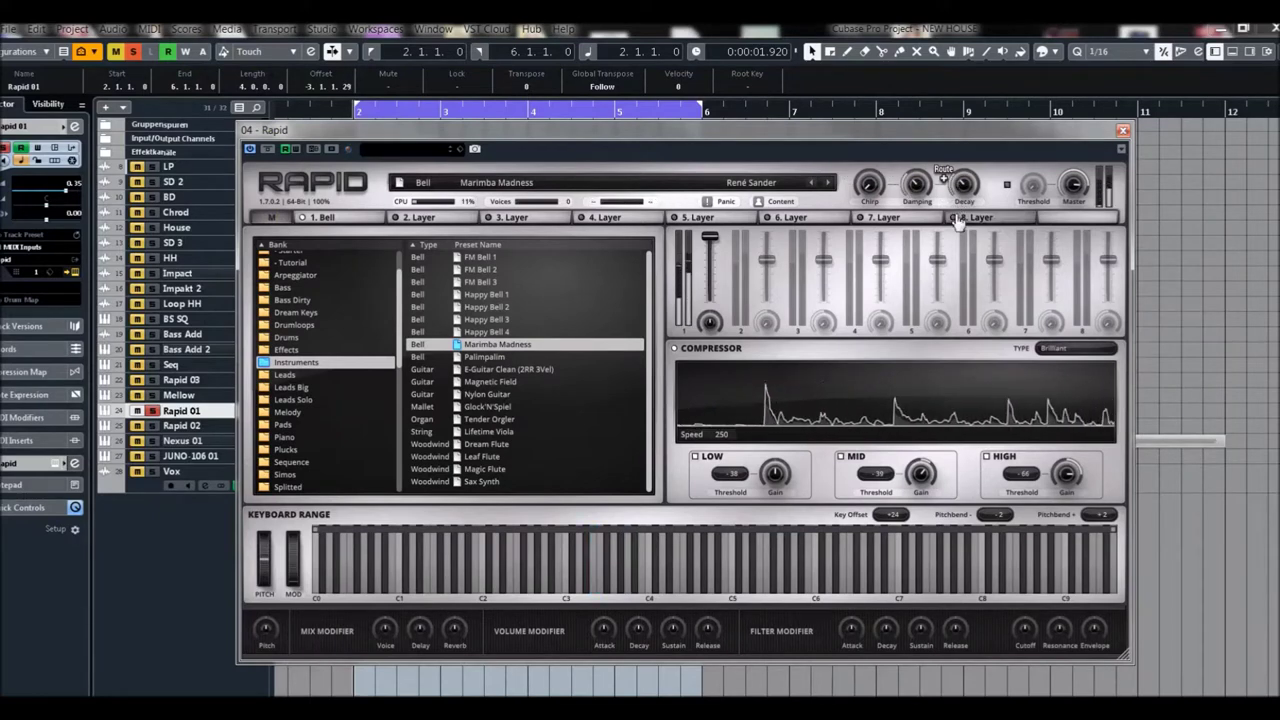
click(1123, 132)
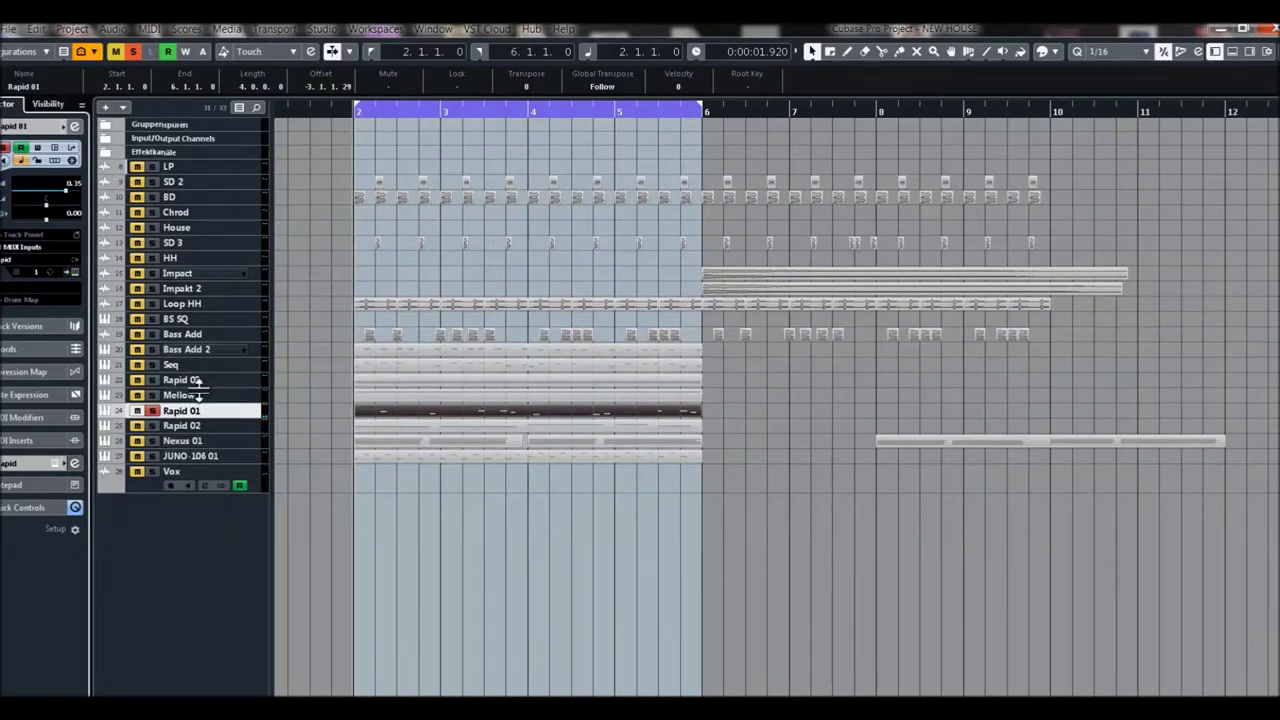
Solo the Rapid 03 track and look over its Destiny Rider instrument patch, closing the window when done
click(196, 382)
click(152, 380)
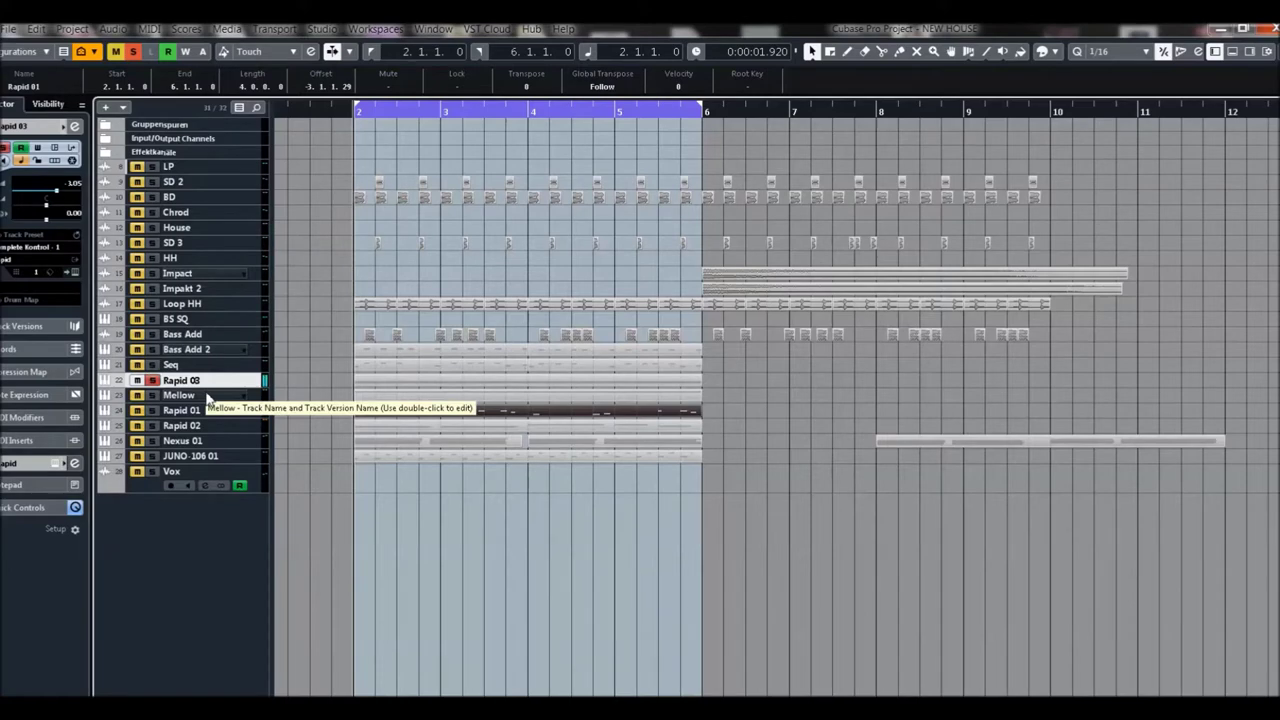
click(73, 272)
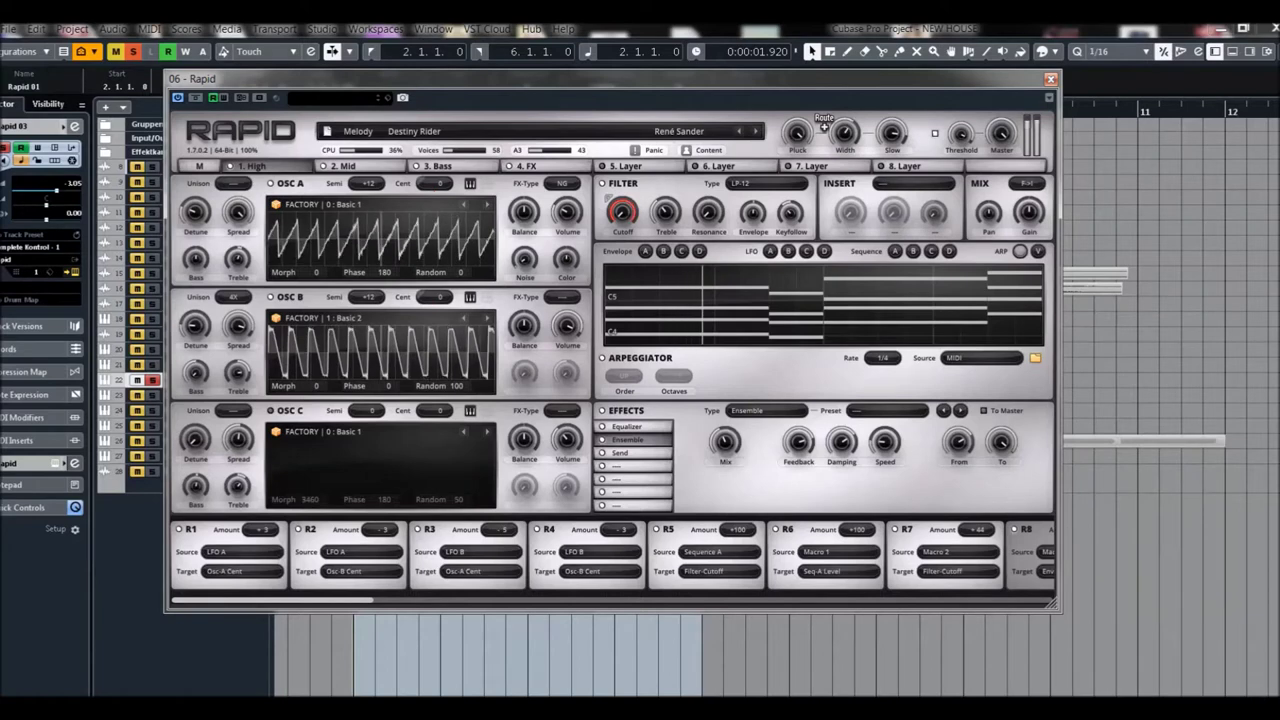
click(1050, 79)
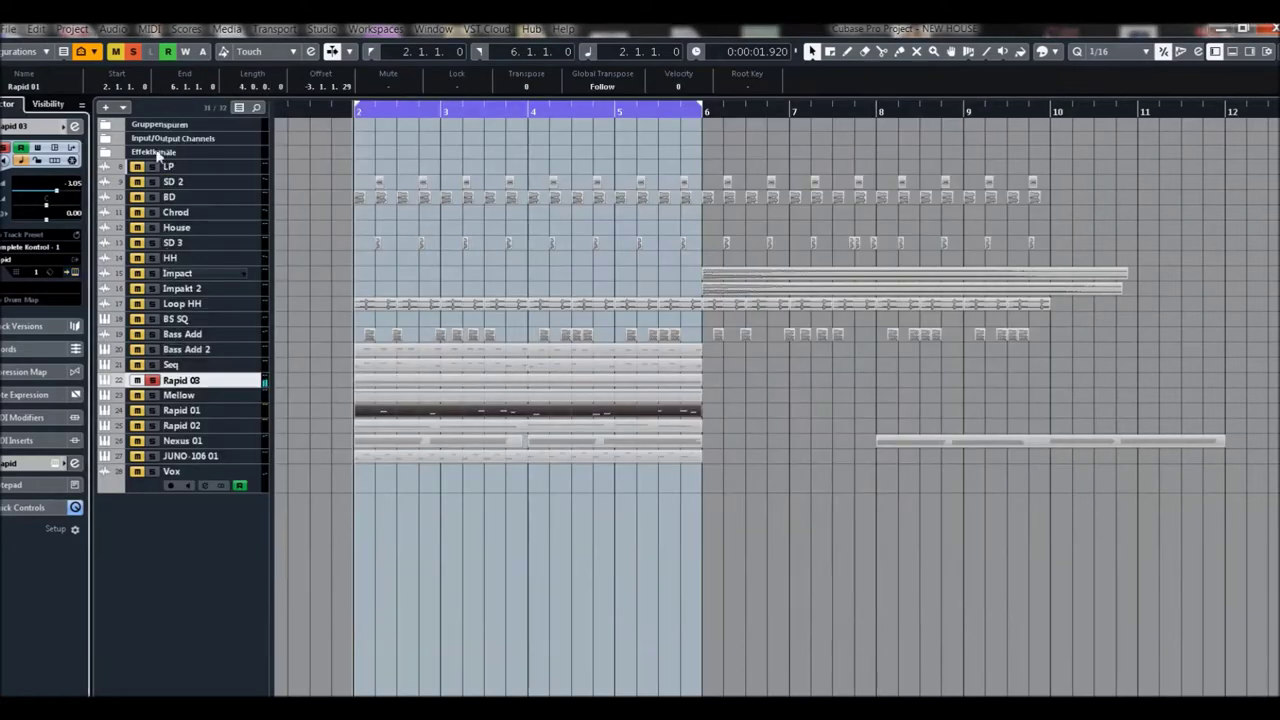
Clear all track solos, mute Rapid 03 and start playback of the loop
click(136, 53)
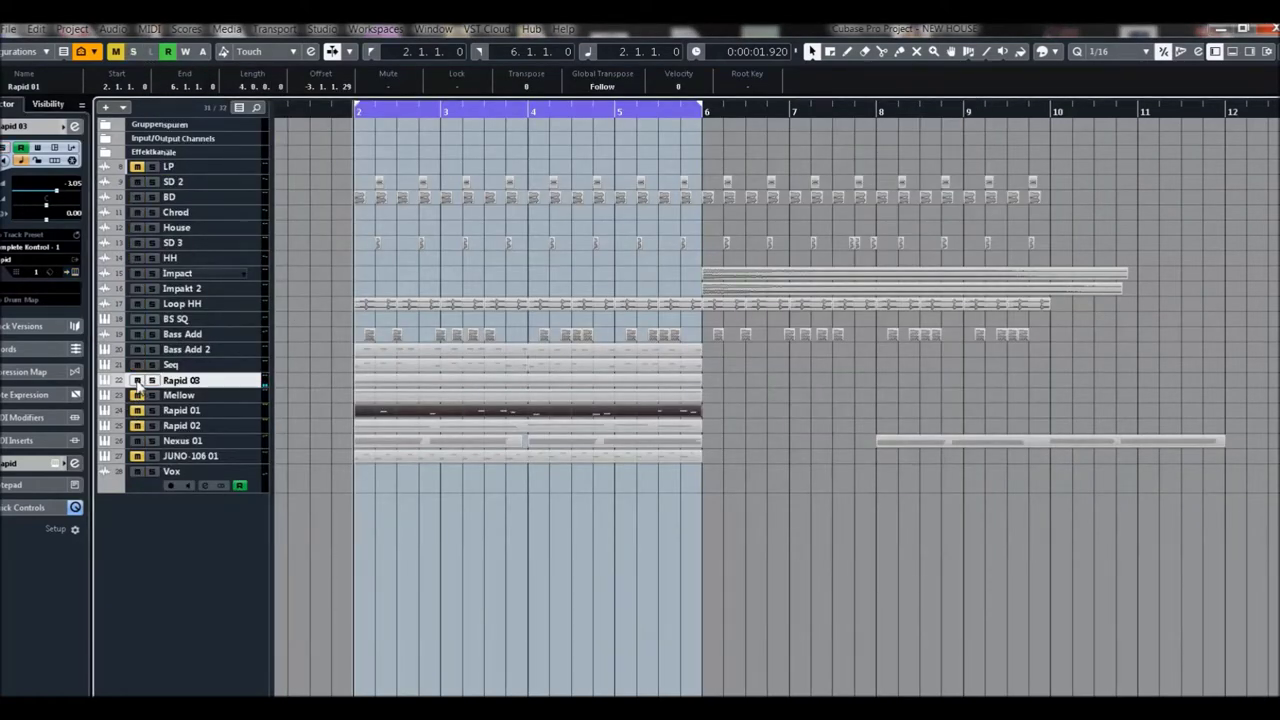
key(space)
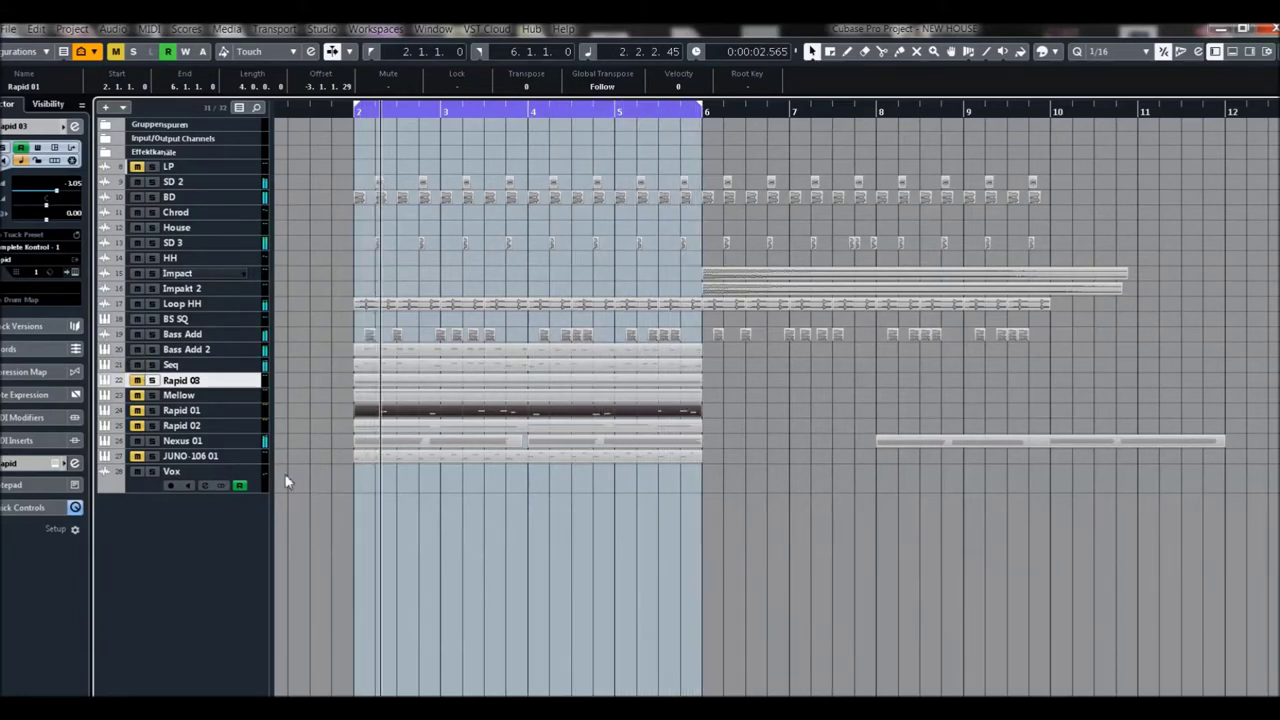
Open the instrument of the Nexus 01 track and lower its filter modifier cutoff to -15
click(215, 441)
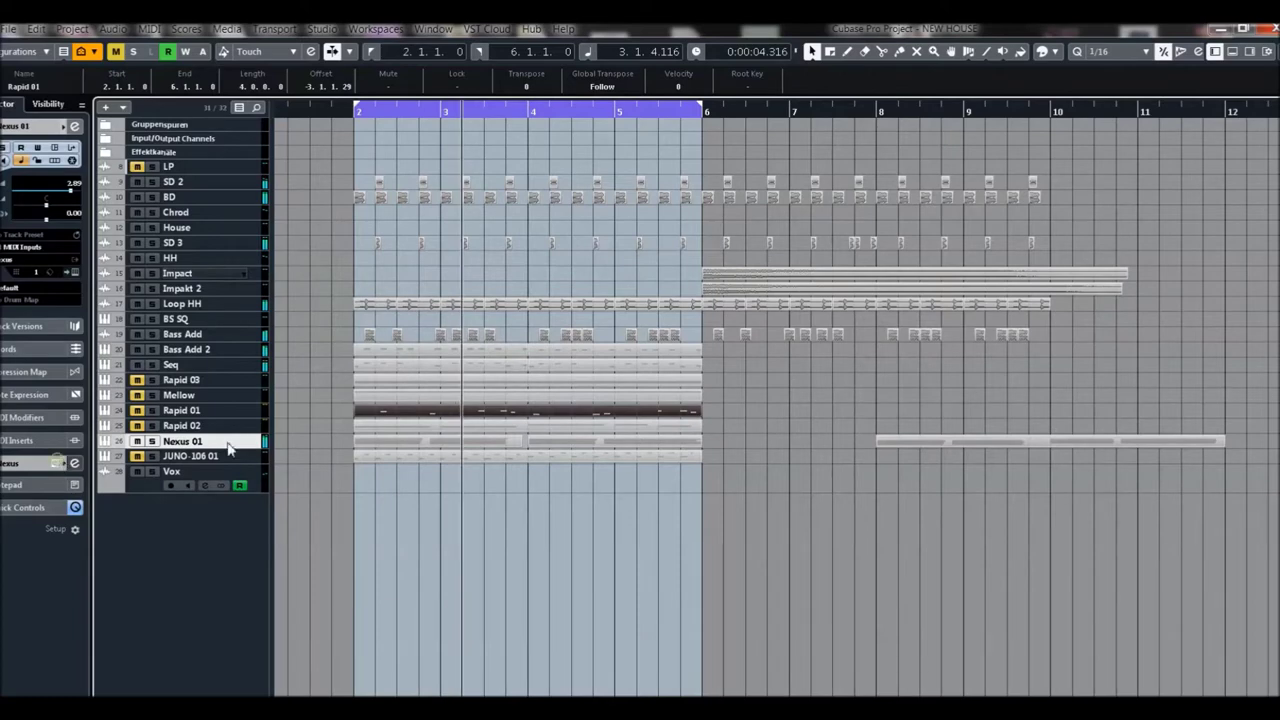
key(e)
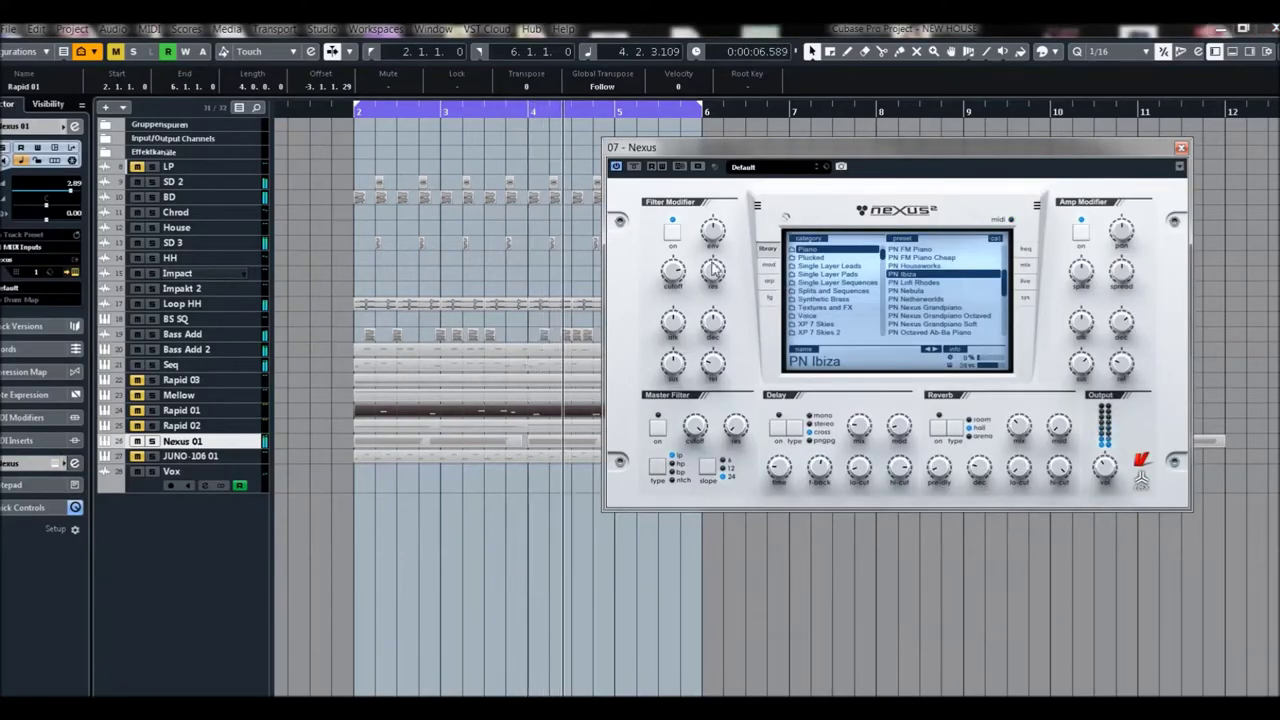
drag(673, 270, 703, 377)
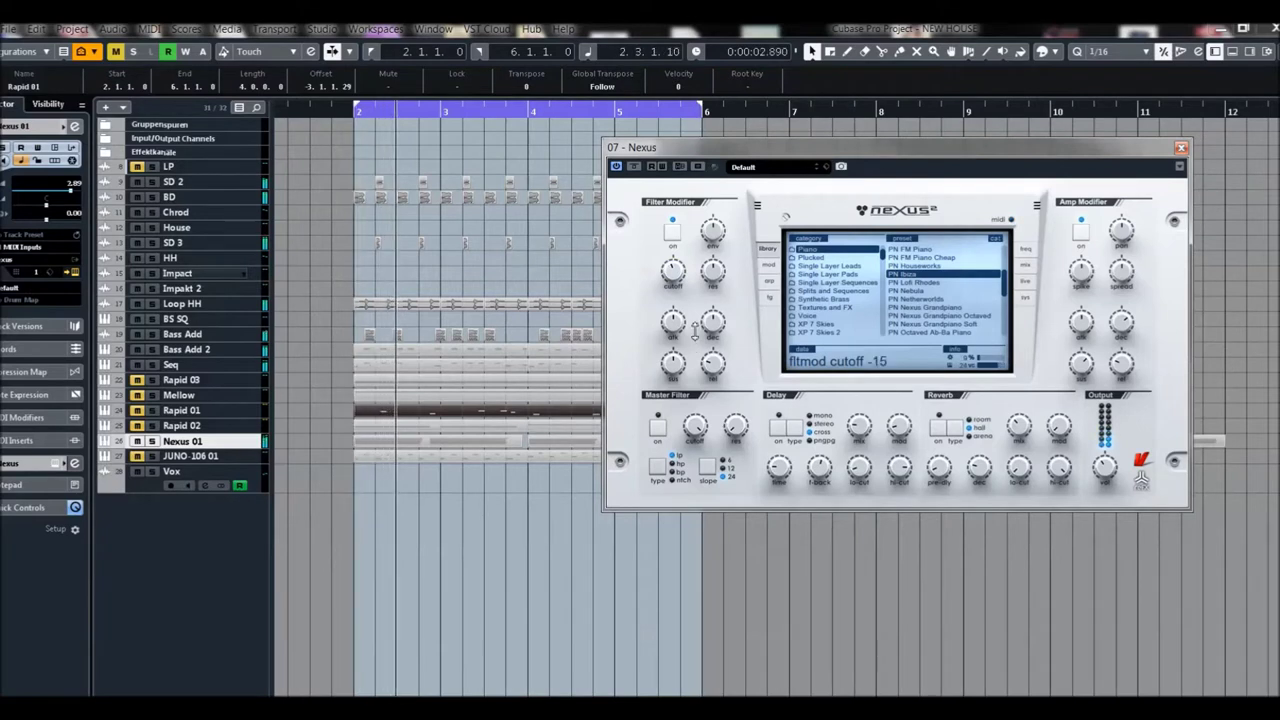
Switch on the reverb in Nexus, adjust its mix and decay, and close the instrument window
click(938, 427)
click(1015, 432)
click(983, 470)
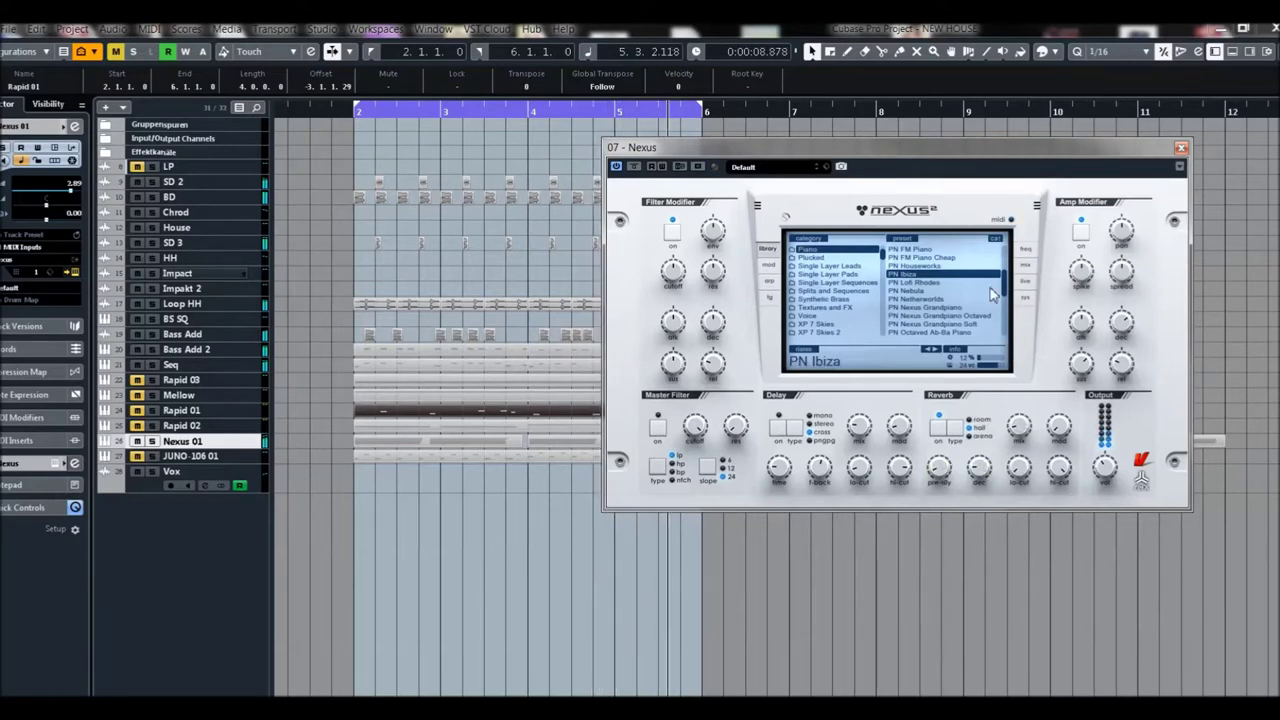
click(1026, 266)
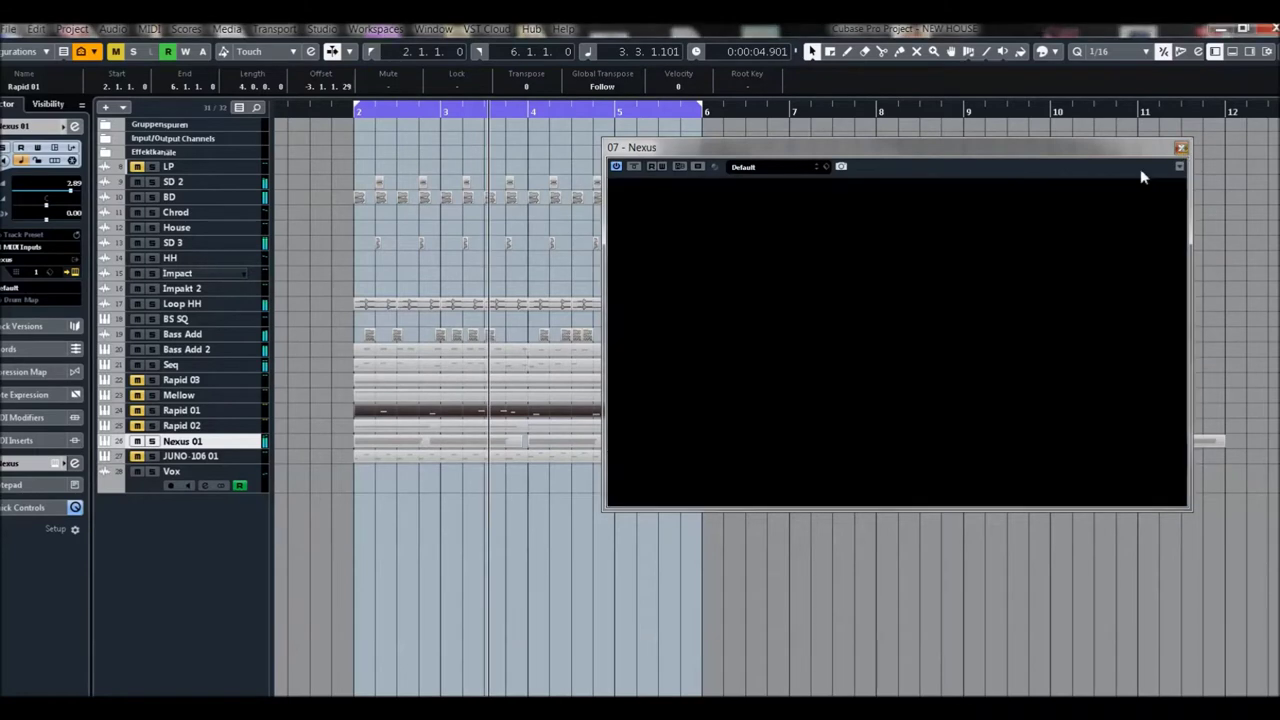
click(1181, 147)
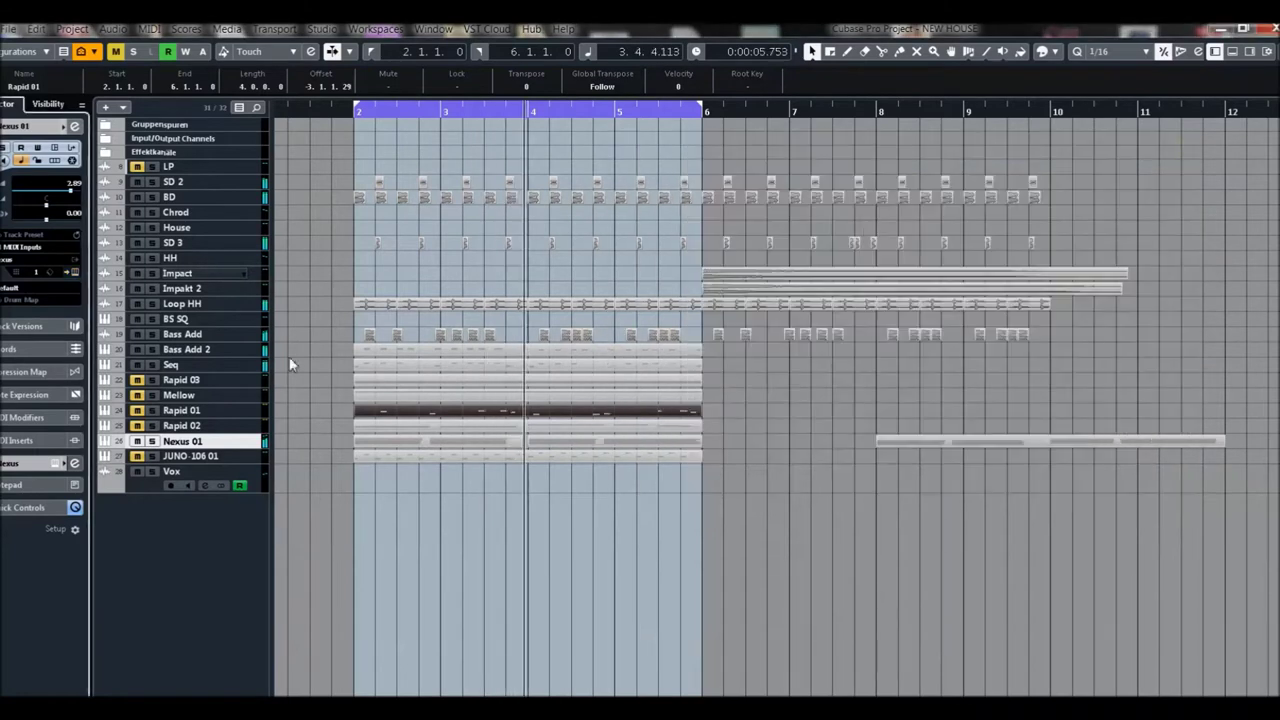
Unmute Rapid 03, set its volume to -3.47 and check its Destiny Rider instrument during playback
click(137, 384)
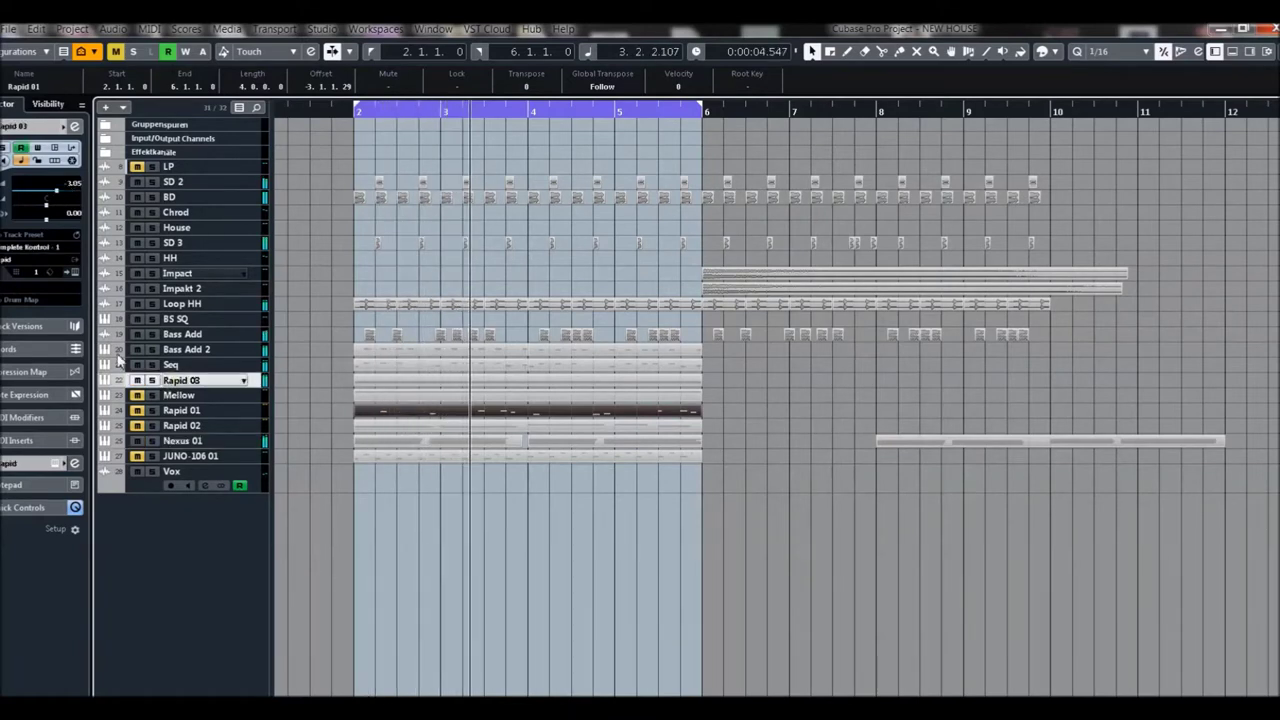
click(75, 278)
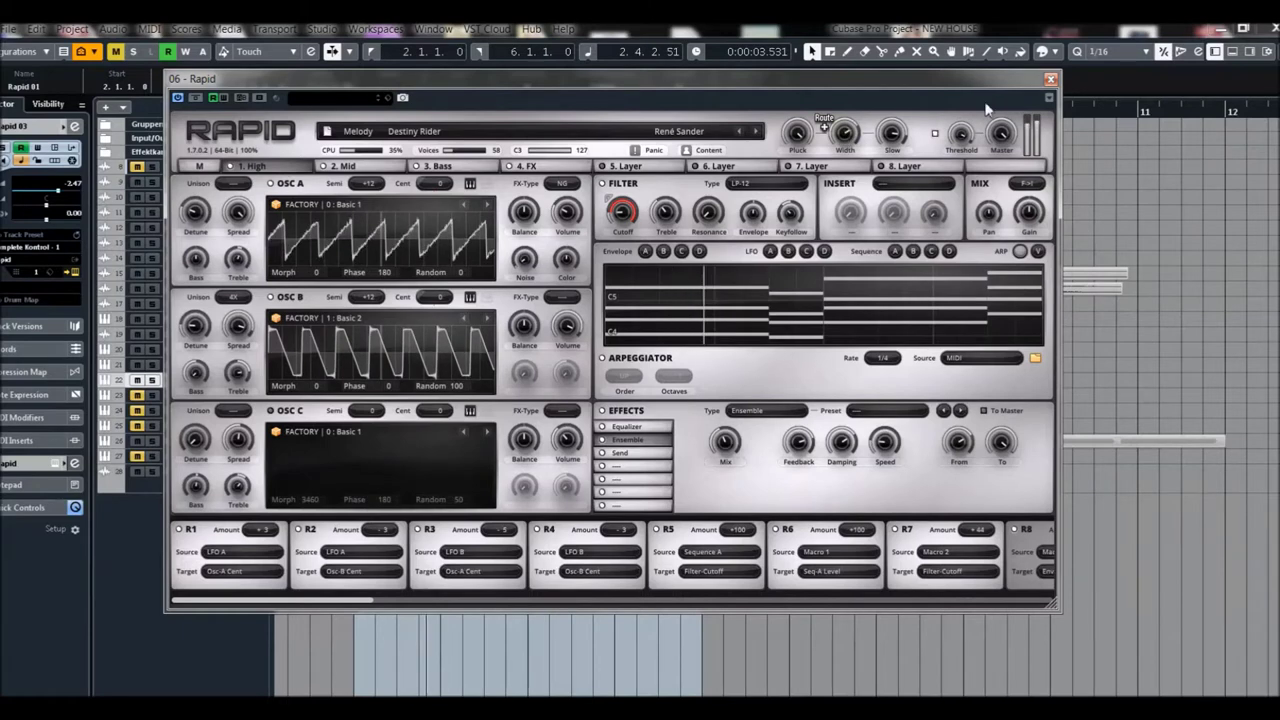
click(1050, 78)
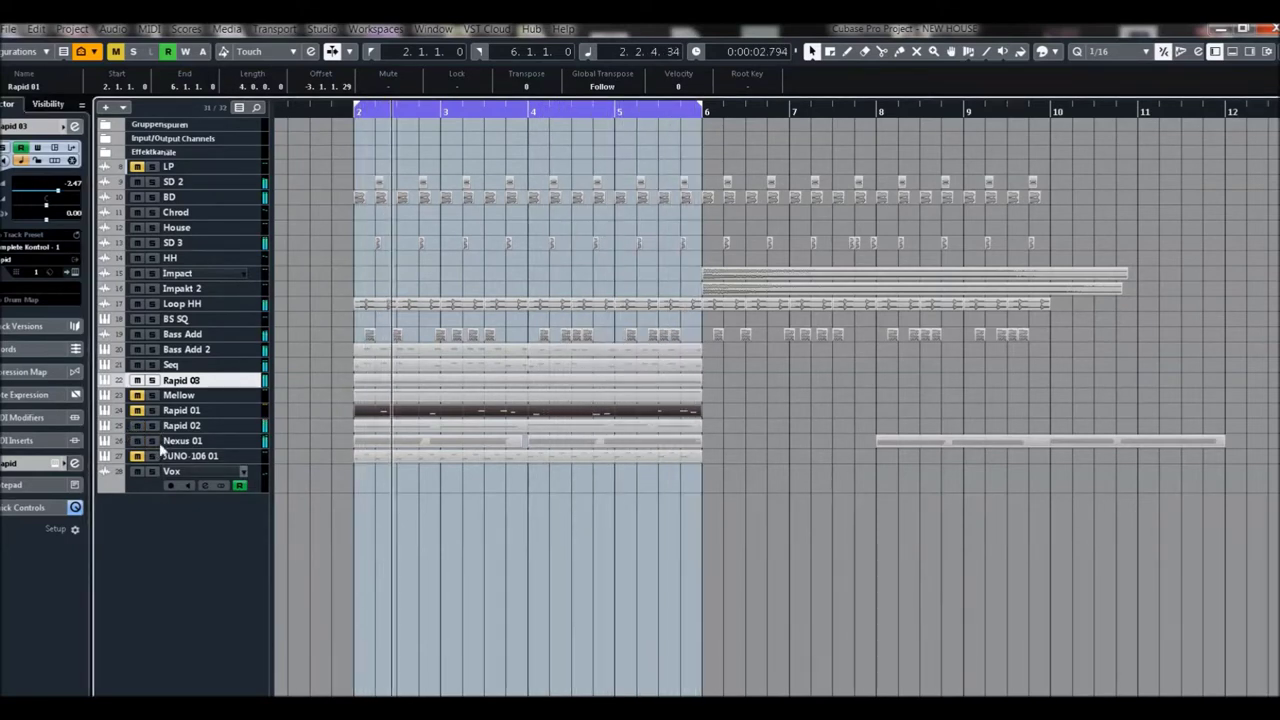
View the Analog Origin instrument on the Rapid 02 track while the loop plays, closing the window when done
click(190, 430)
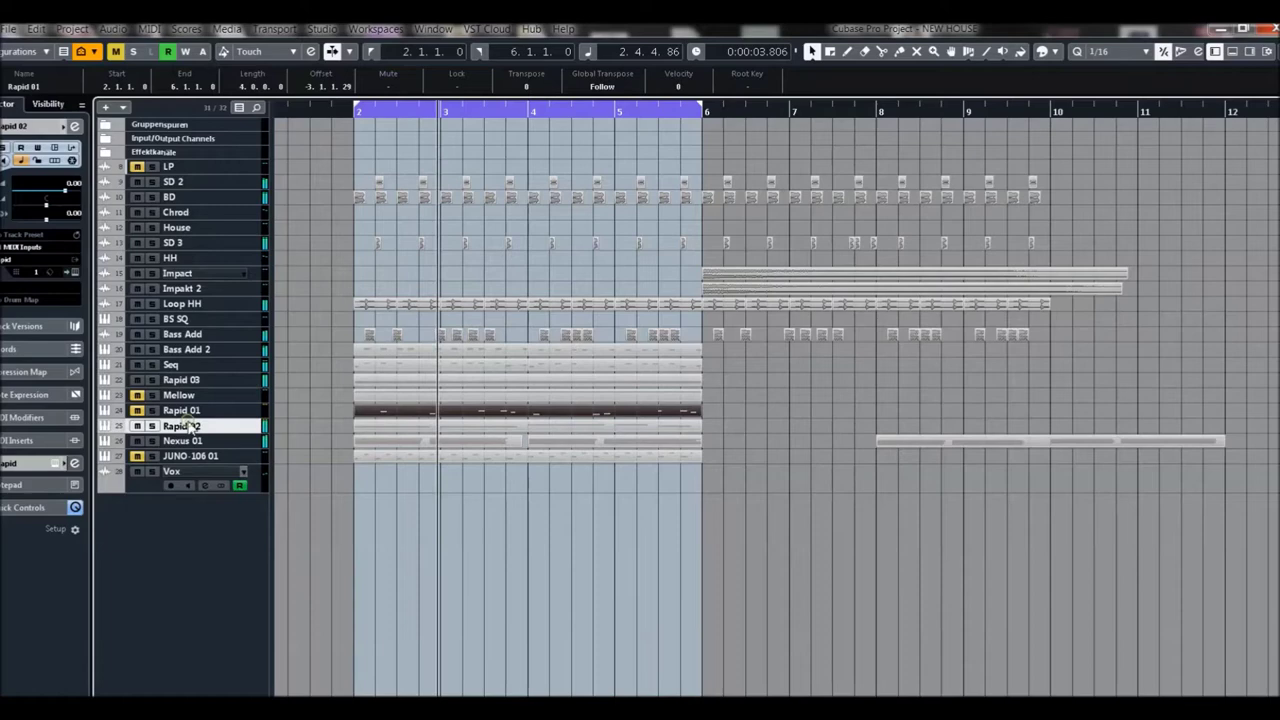
click(62, 466)
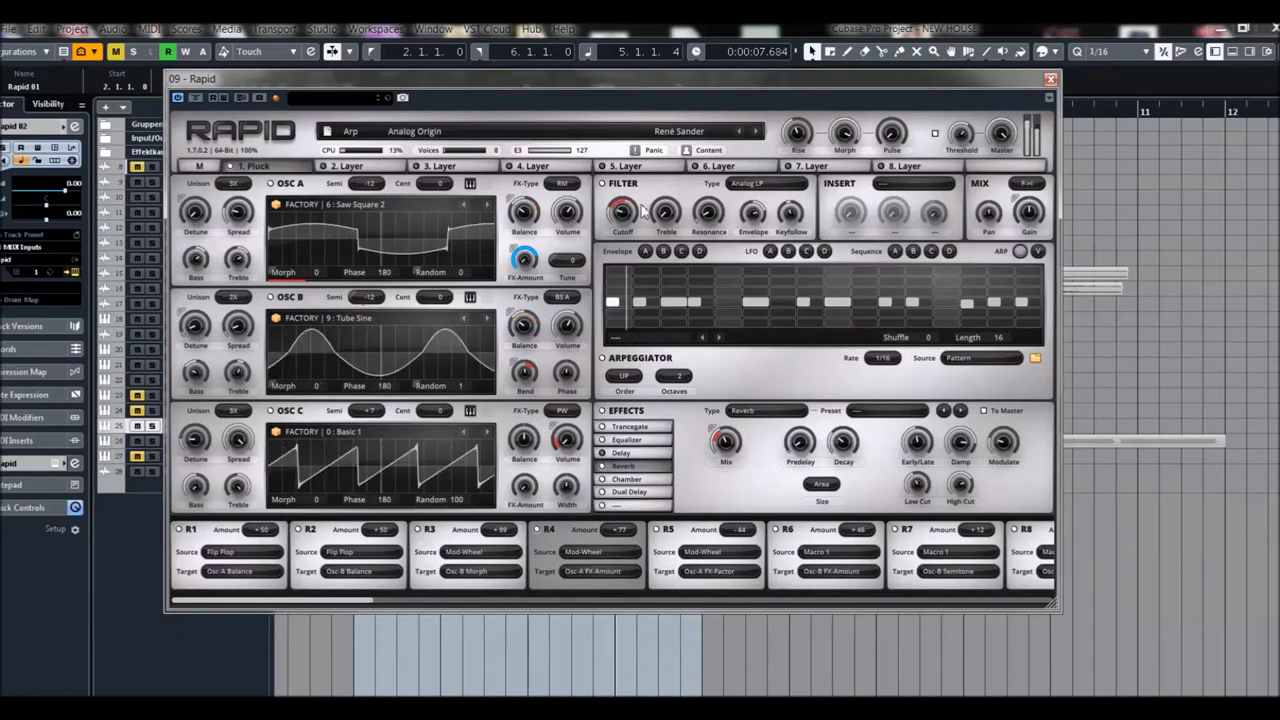
click(1050, 78)
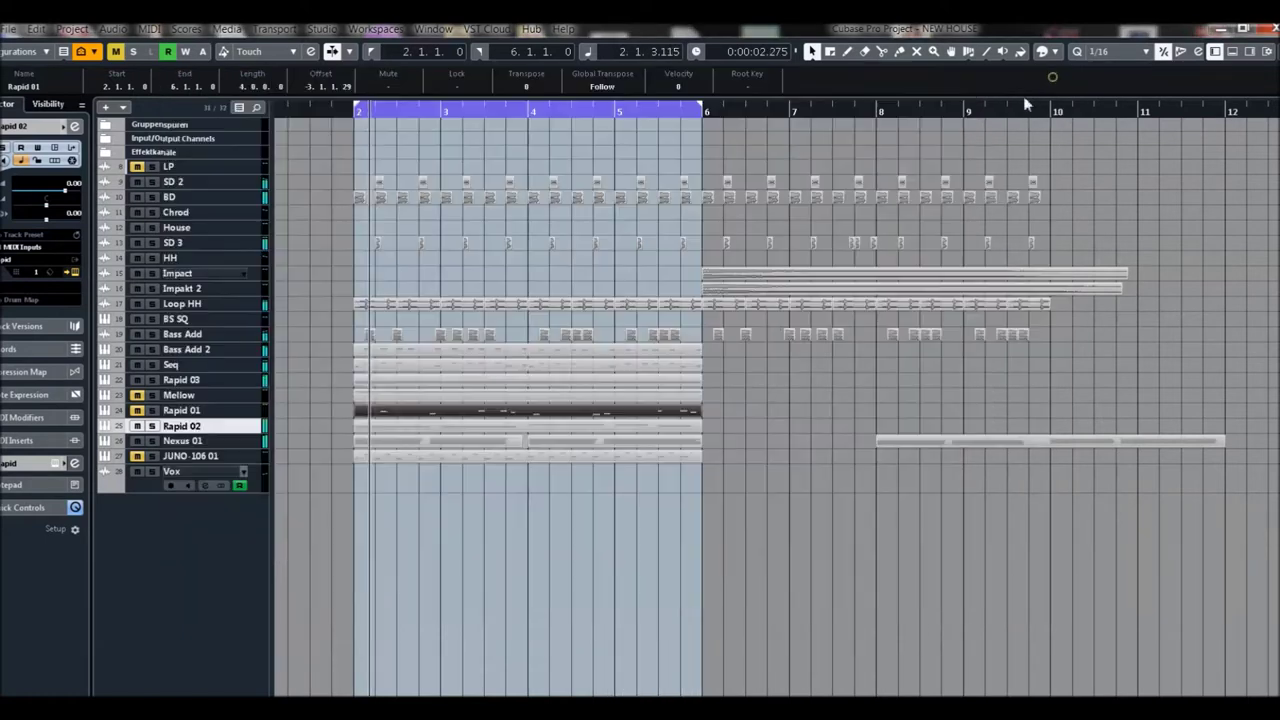
Mute Rapid 02 and Nexus 01 after auditioning JUNO-106 01, keep JUNO-106 01 muted, and unmute Mellow
click(137, 456)
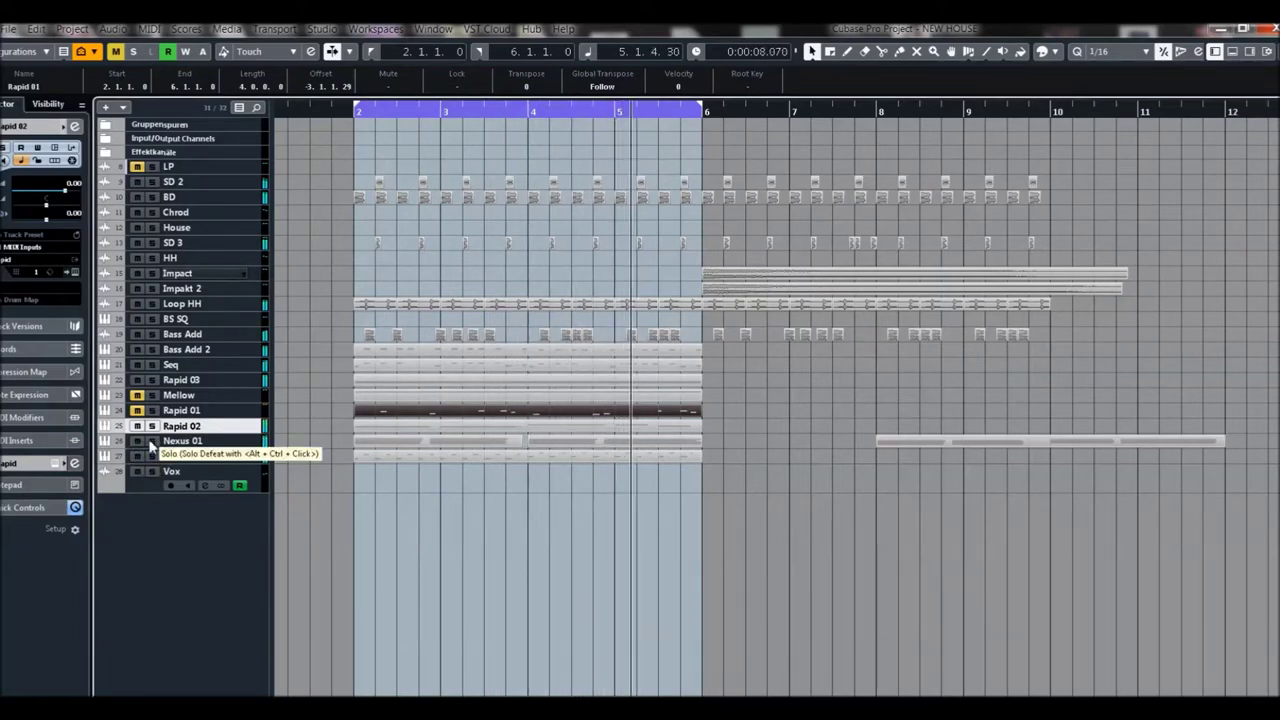
click(138, 411)
click(138, 396)
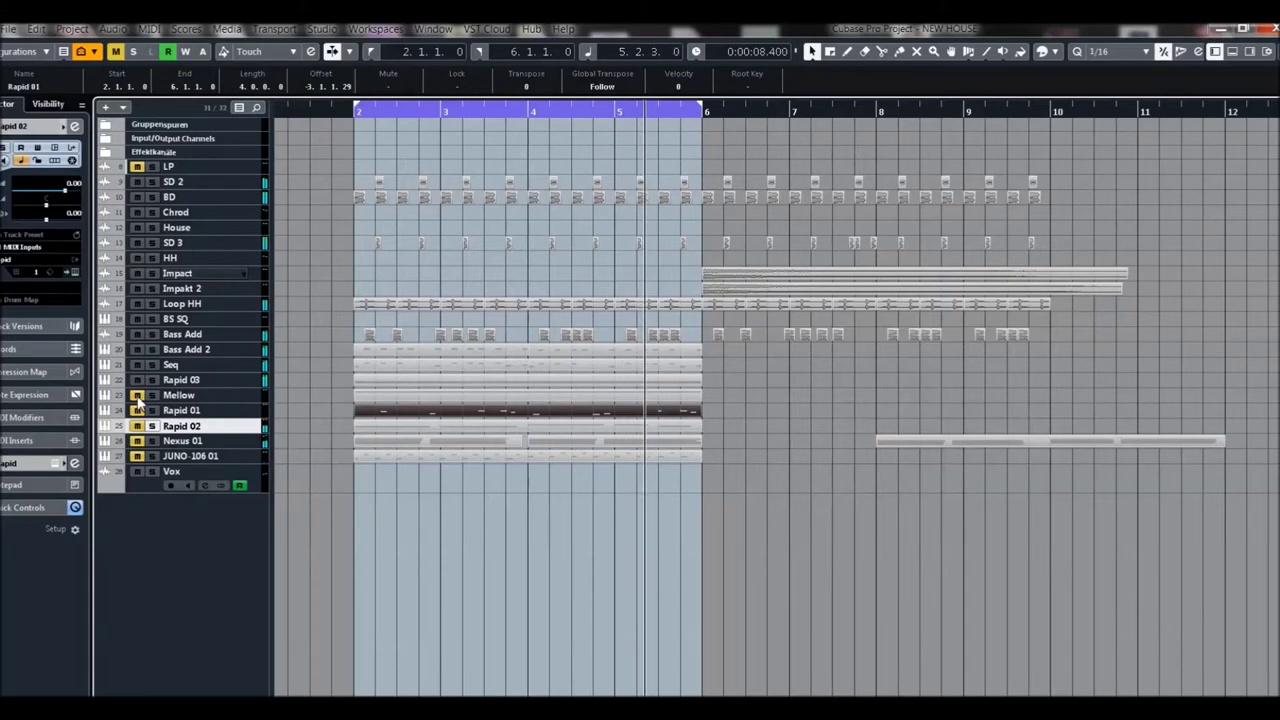
click(138, 396)
Solo the Mellow track to inspect its Space Shuttle instrument, clear the solo, and close the instrument window
click(180, 399)
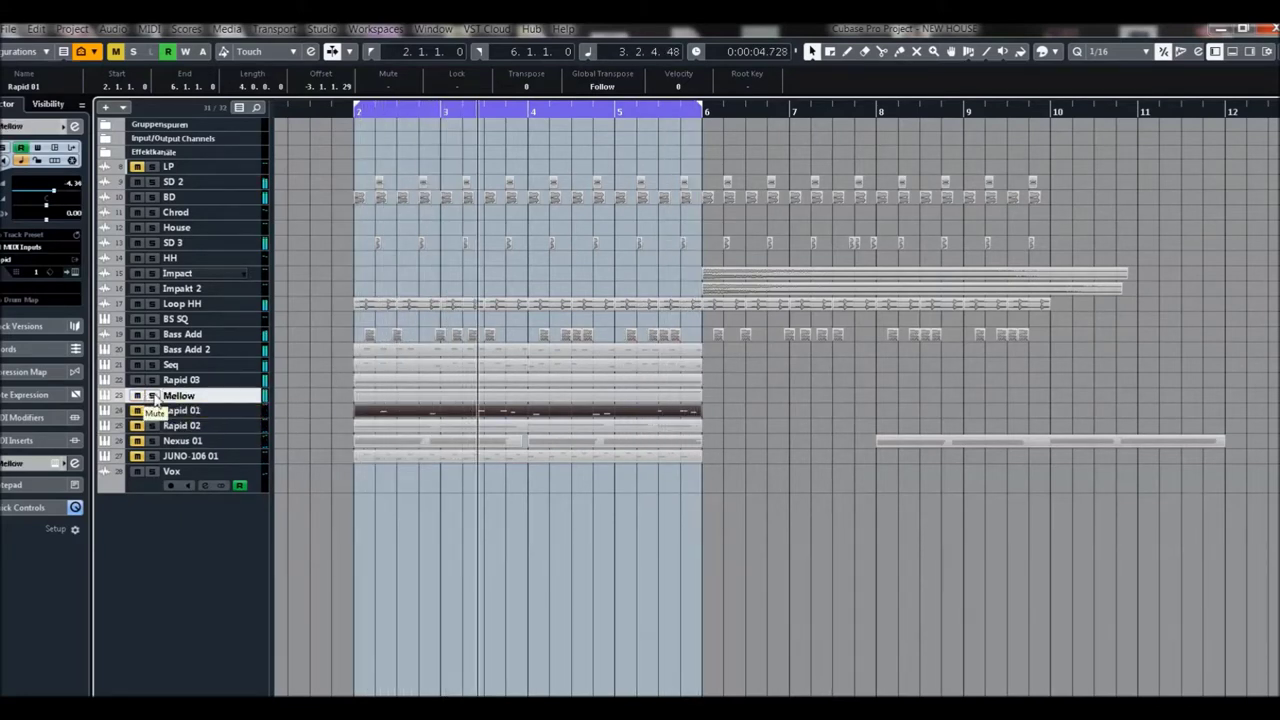
click(153, 396)
click(68, 463)
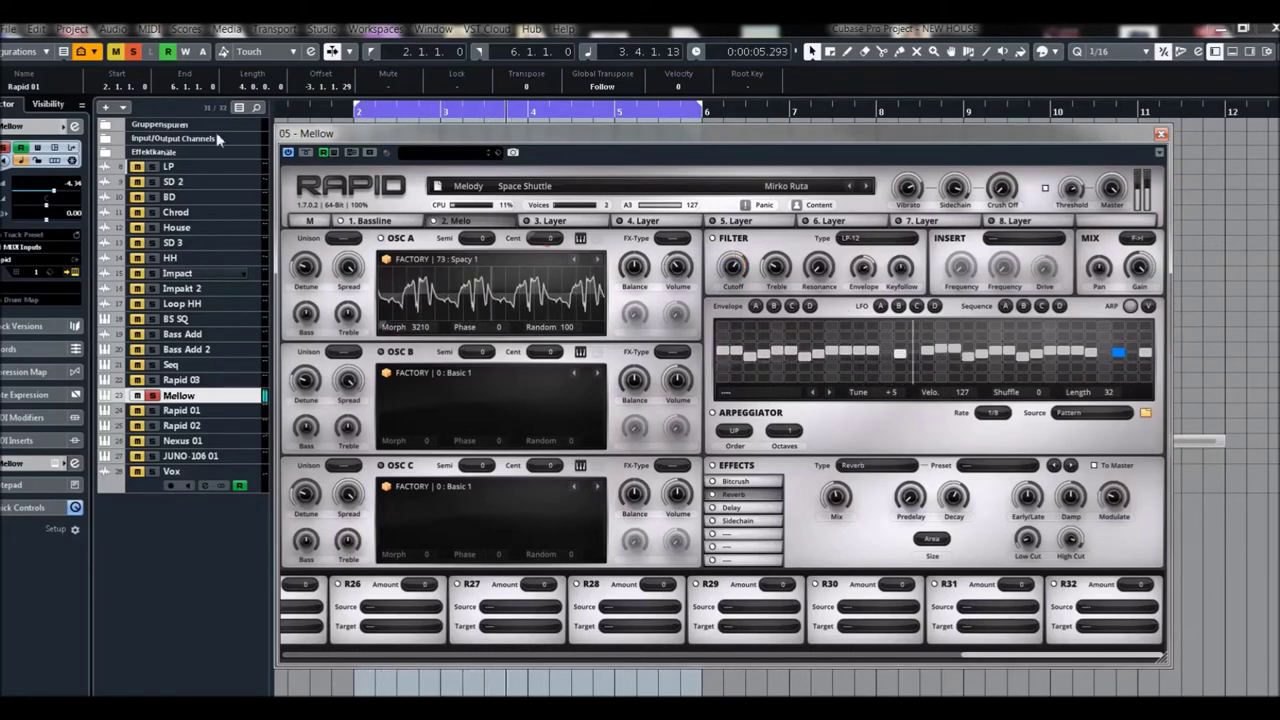
click(133, 51)
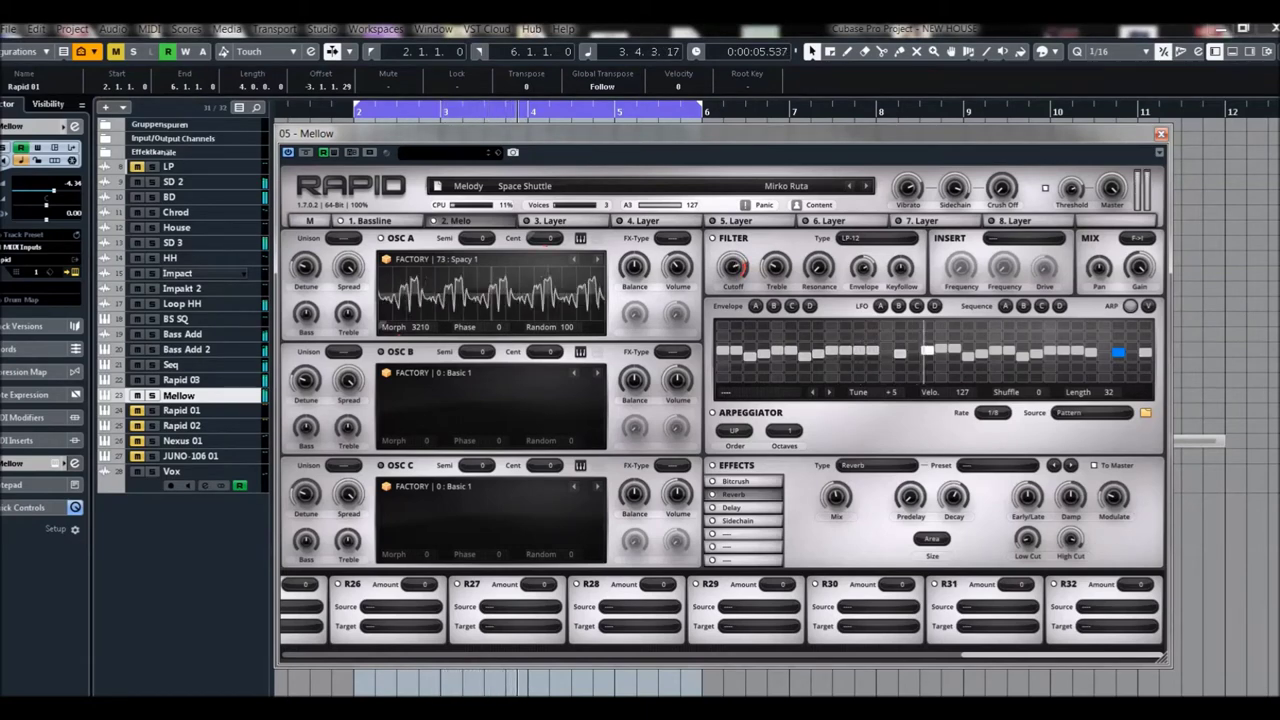
click(1161, 133)
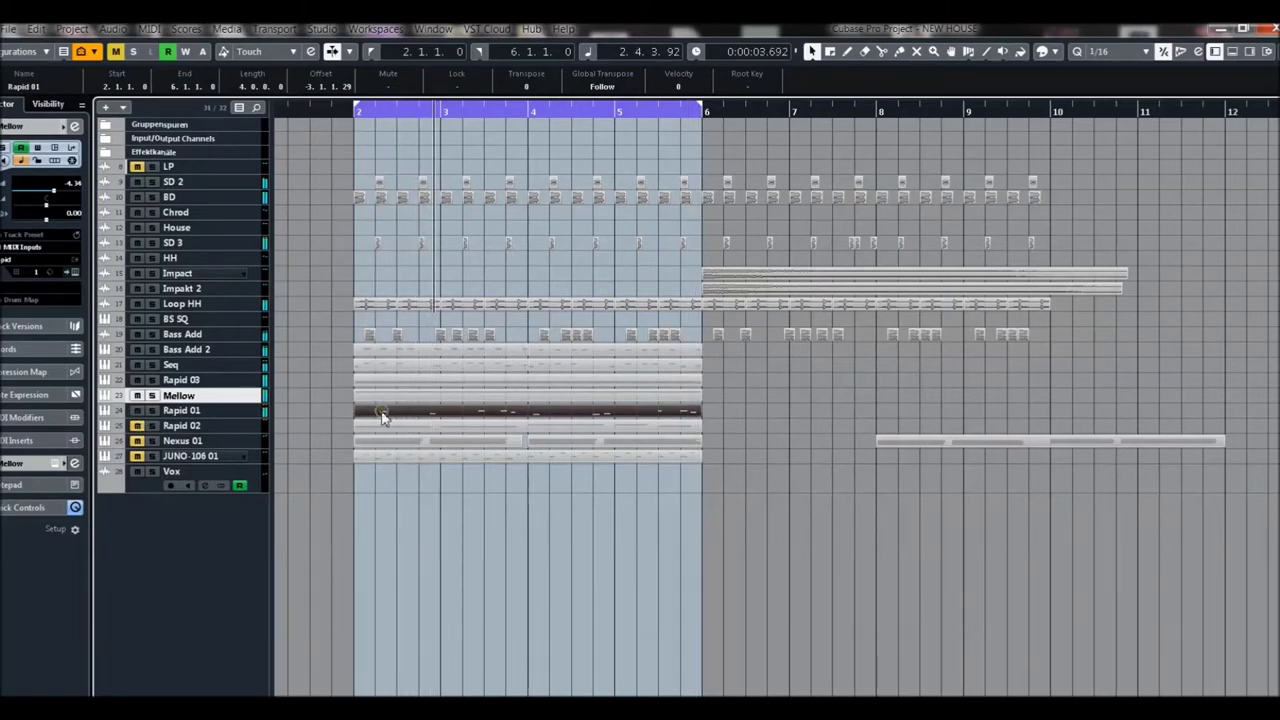
Unmute Rapid 01 and open its MIDI part in the Key Editor
double_click(381, 410)
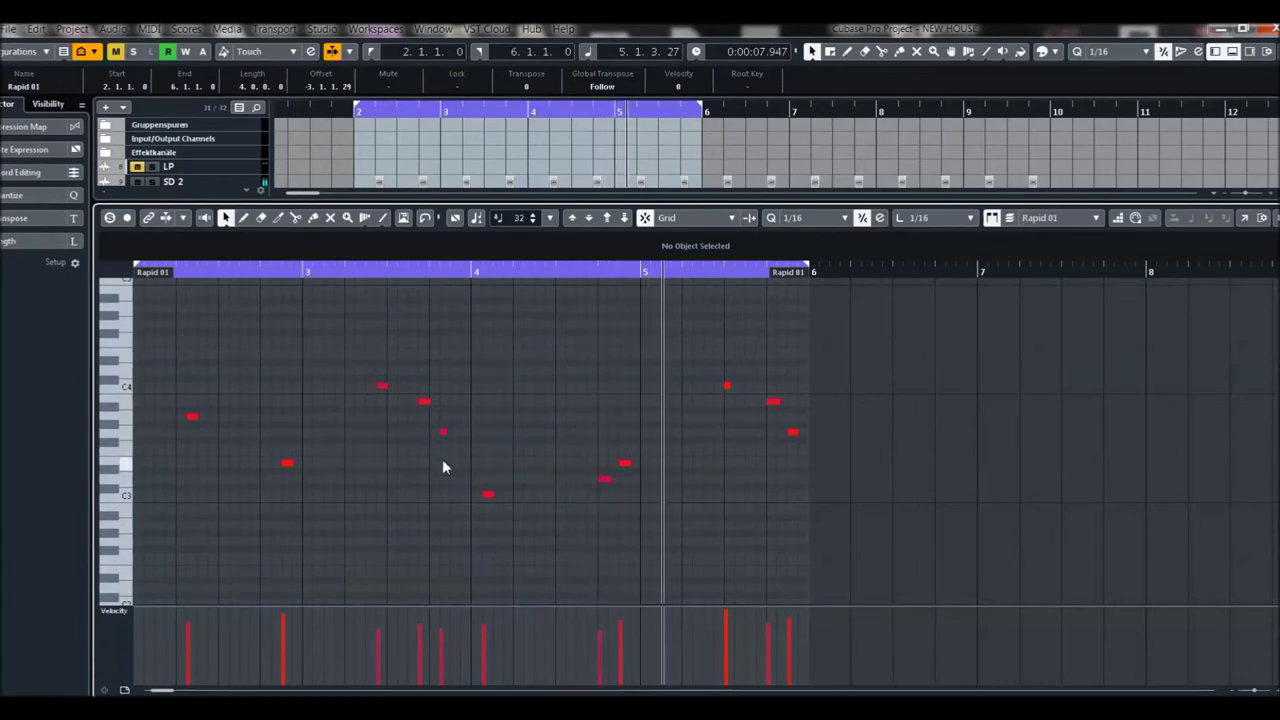
Leave the Rapid 01 note editor and inspect the track's Rapid instrument, viewing the Bell layer and its Dual Delay effect before closing it
key(ctrl+e)
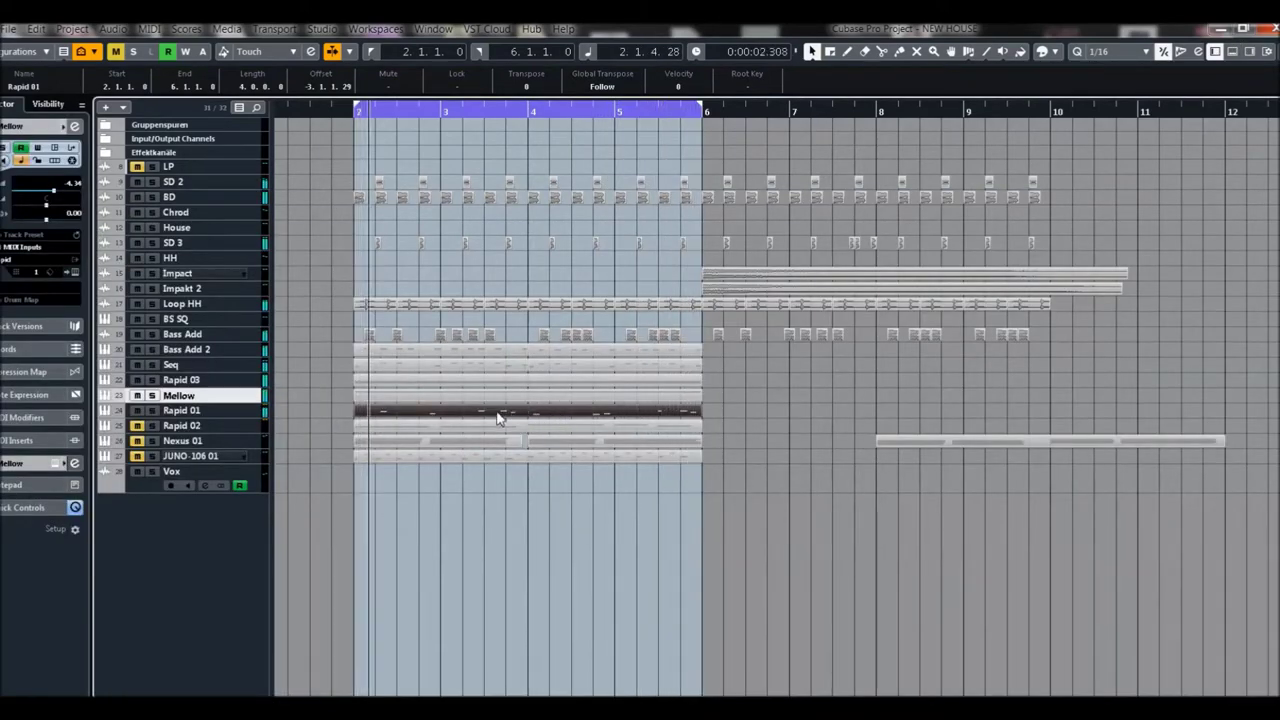
click(206, 410)
key(ctrl+e)
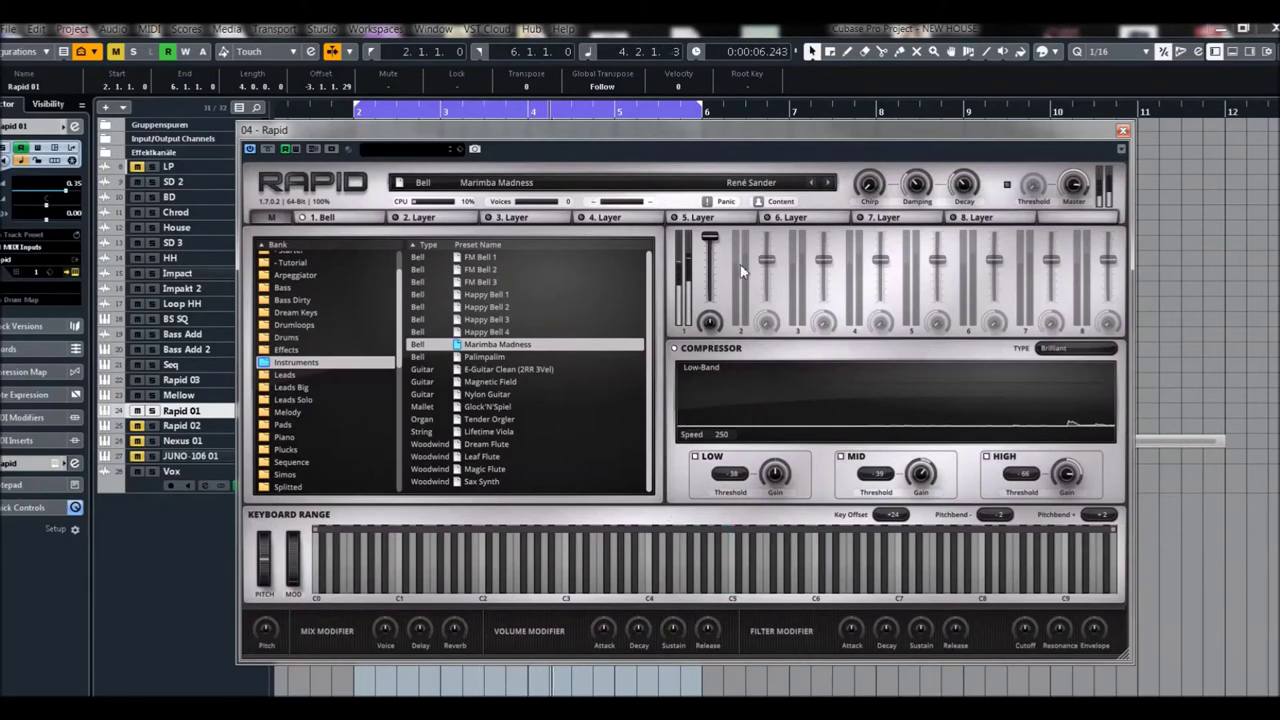
click(320, 217)
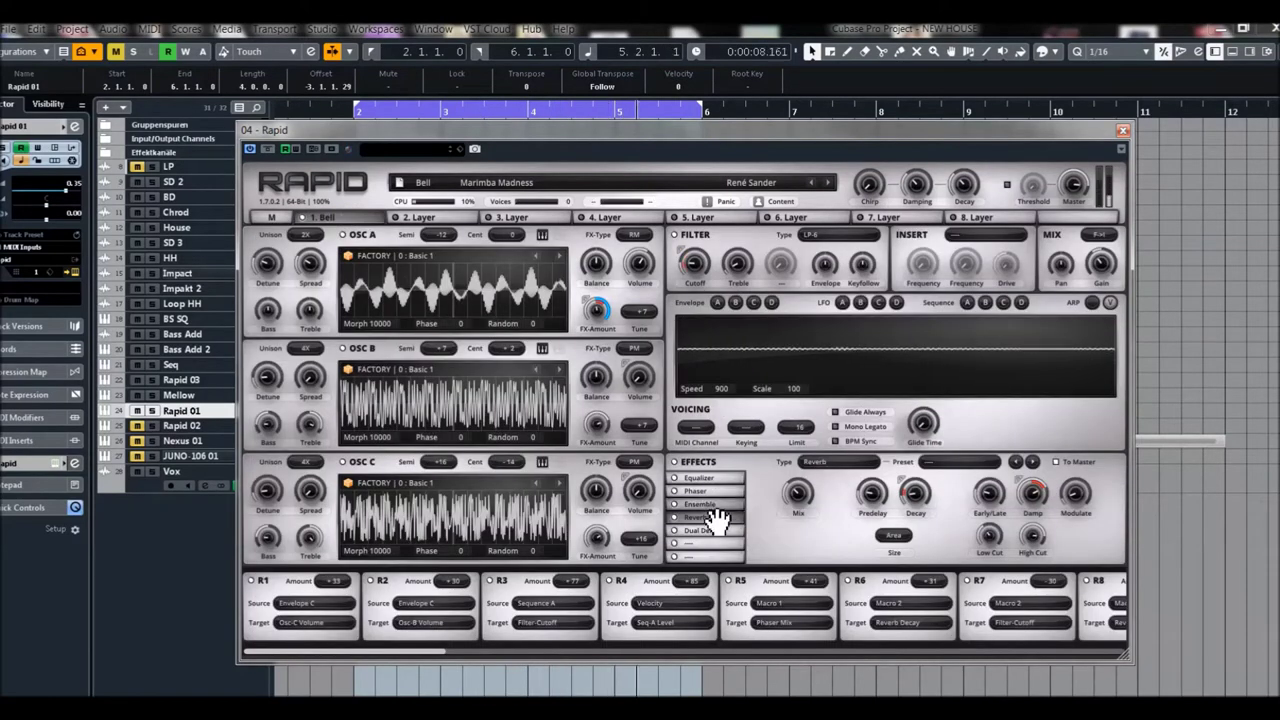
click(711, 531)
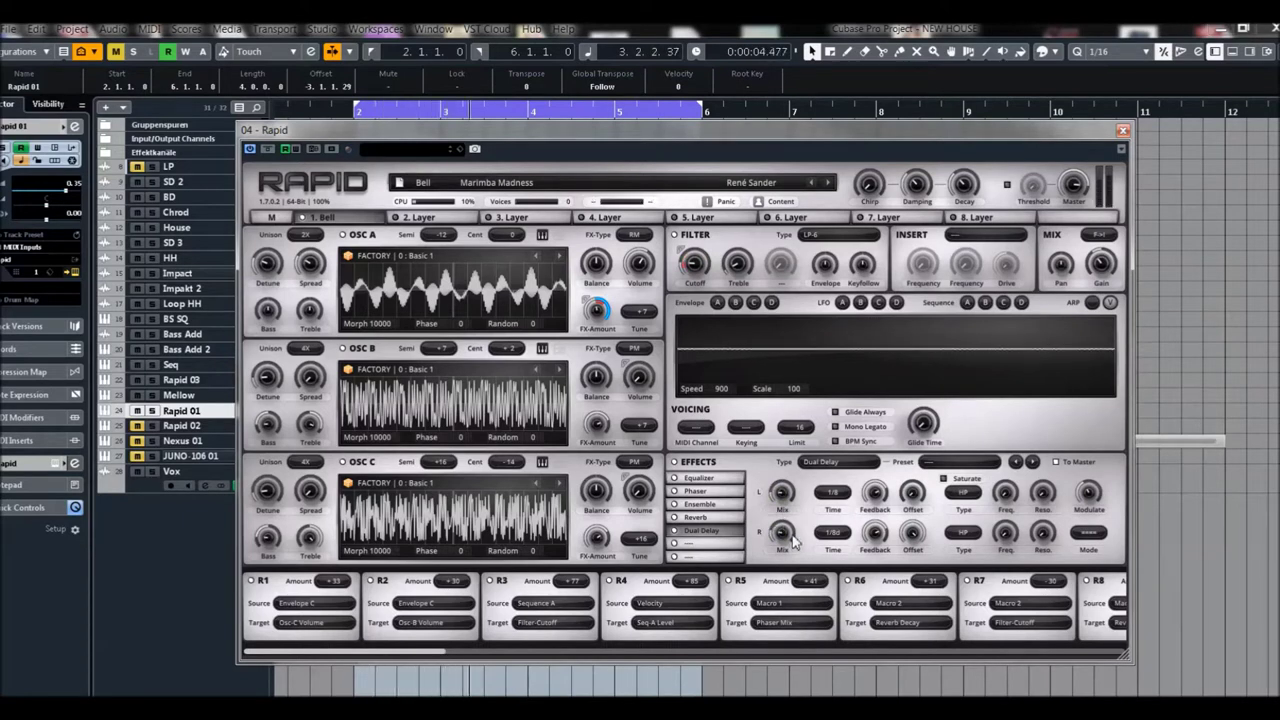
click(1122, 132)
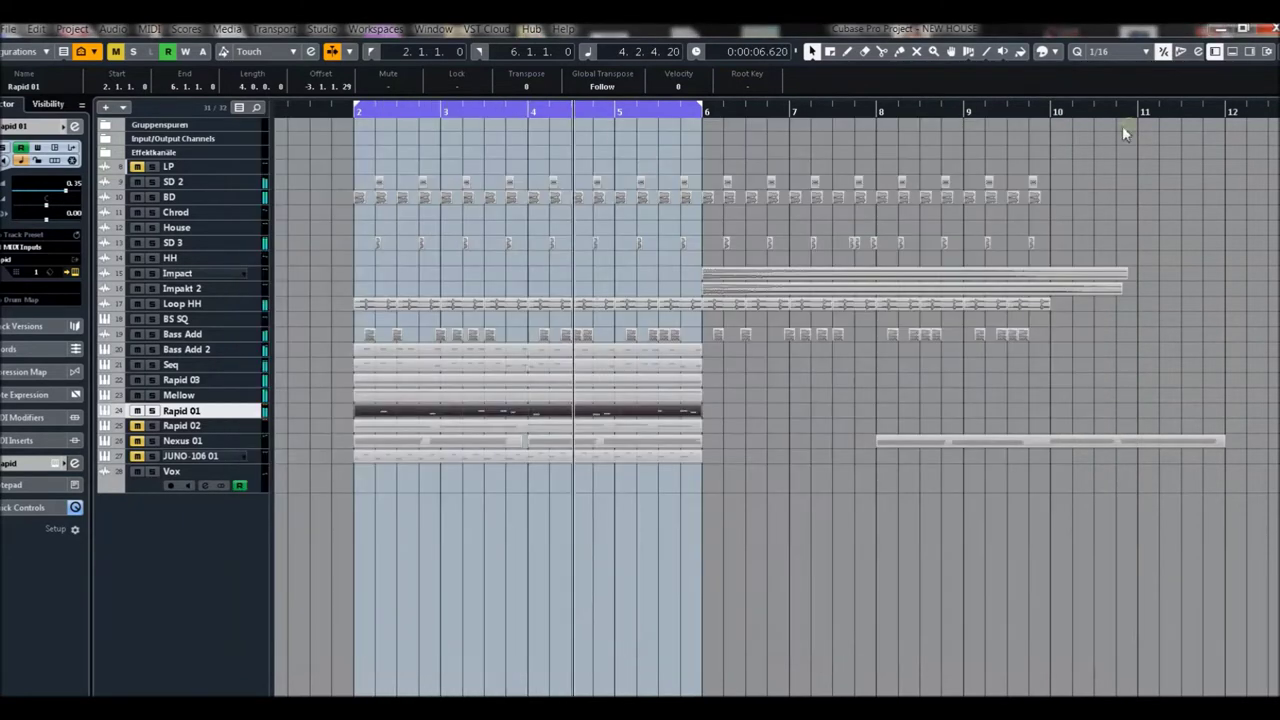
In the Rapid 01 MIDI part, move the first A3 note to start at 2.2.1.0 and the C3 note to 4.1.1.0
double_click(470, 420)
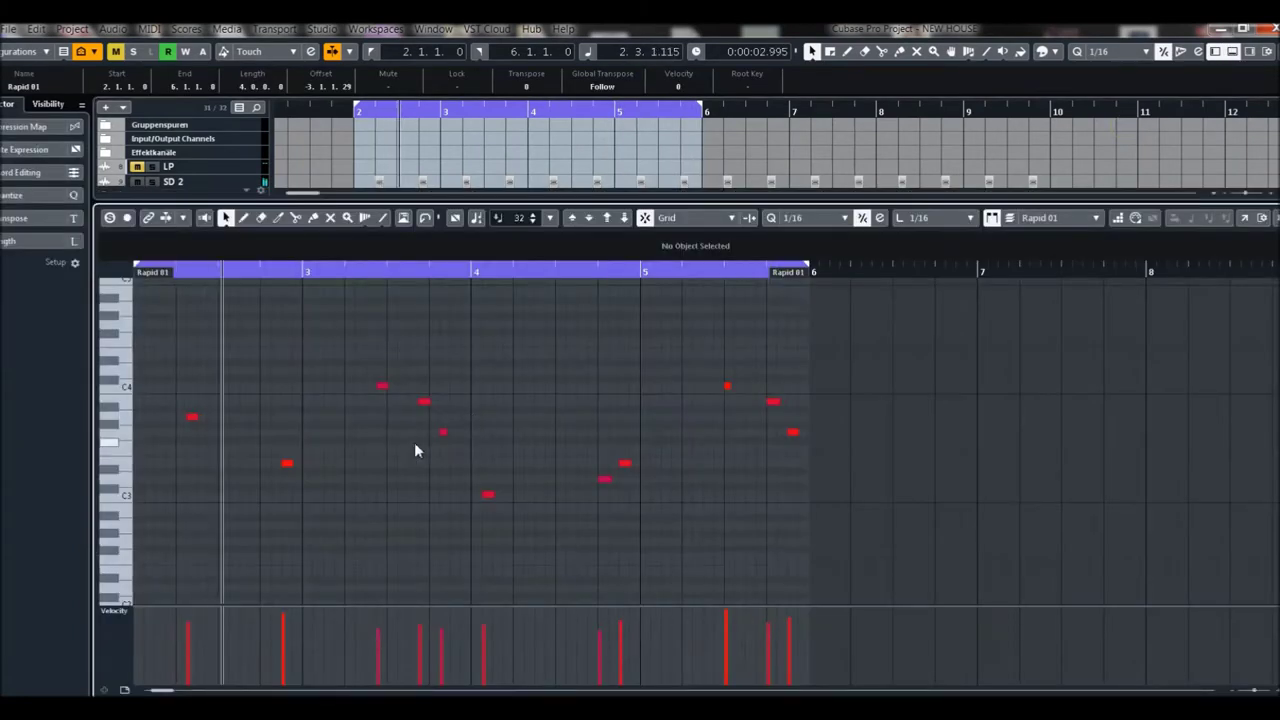
click(193, 418)
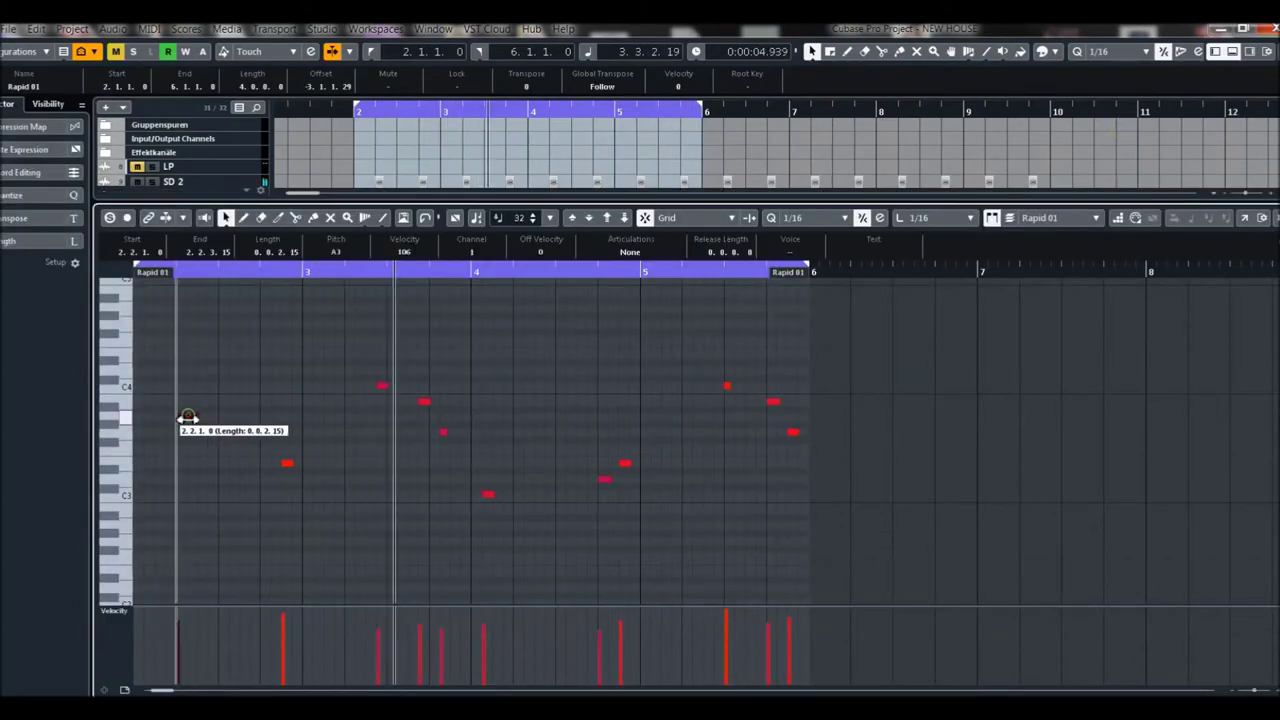
click(487, 495)
drag(488, 495, 477, 494)
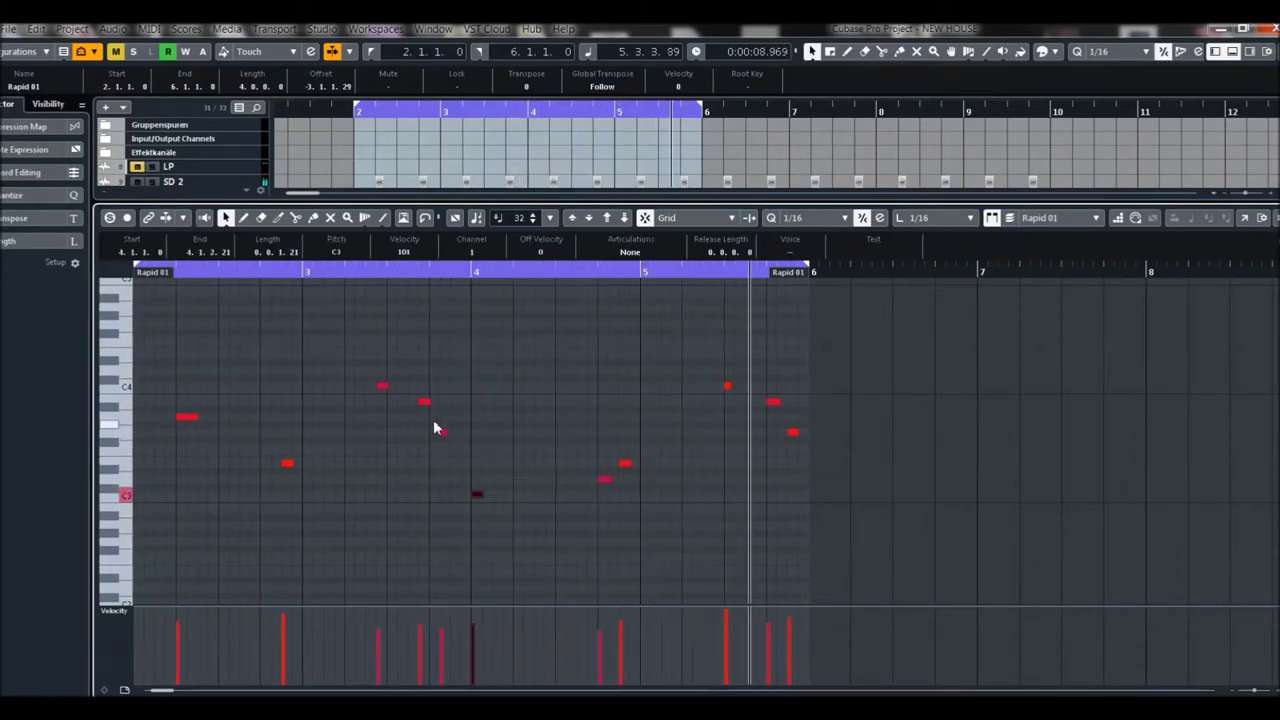
Shift the G3 note in bar 3 one sixteenth right, and move the C4 note to 3.3.1.0 along with the note following it
click(446, 432)
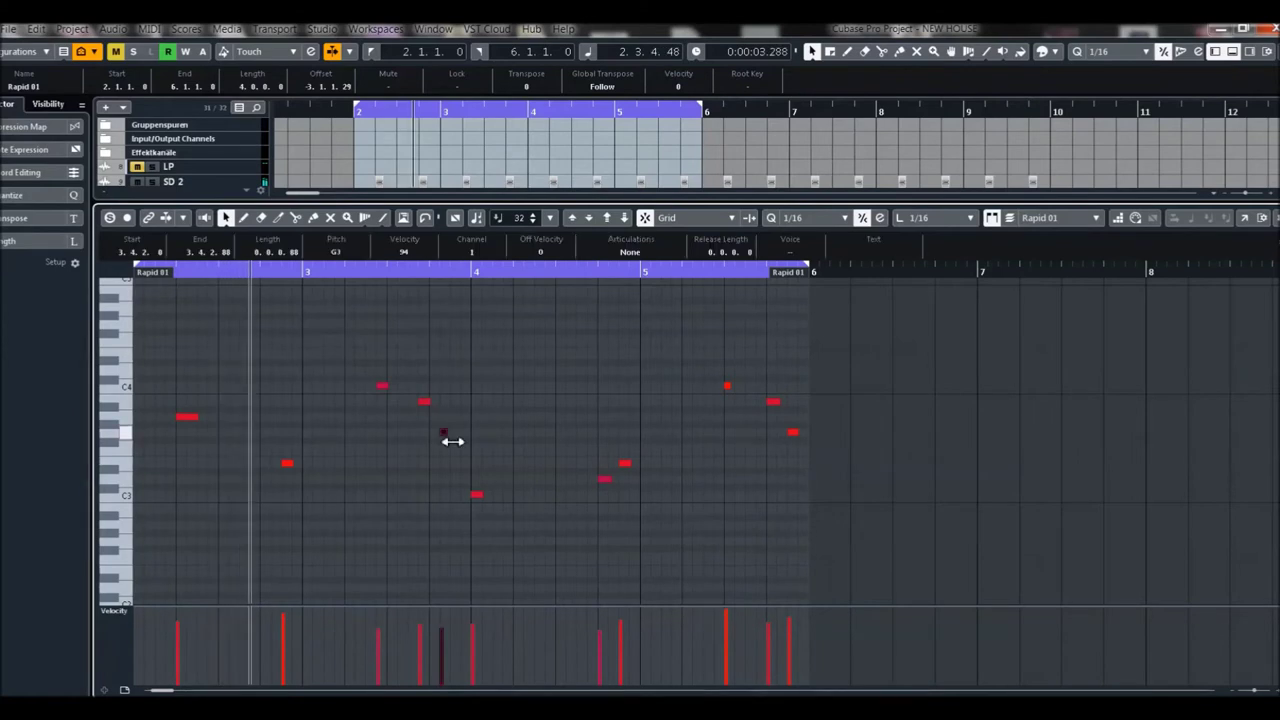
drag(442, 431, 452, 431)
click(396, 394)
drag(396, 394, 436, 403)
shift+click(424, 401)
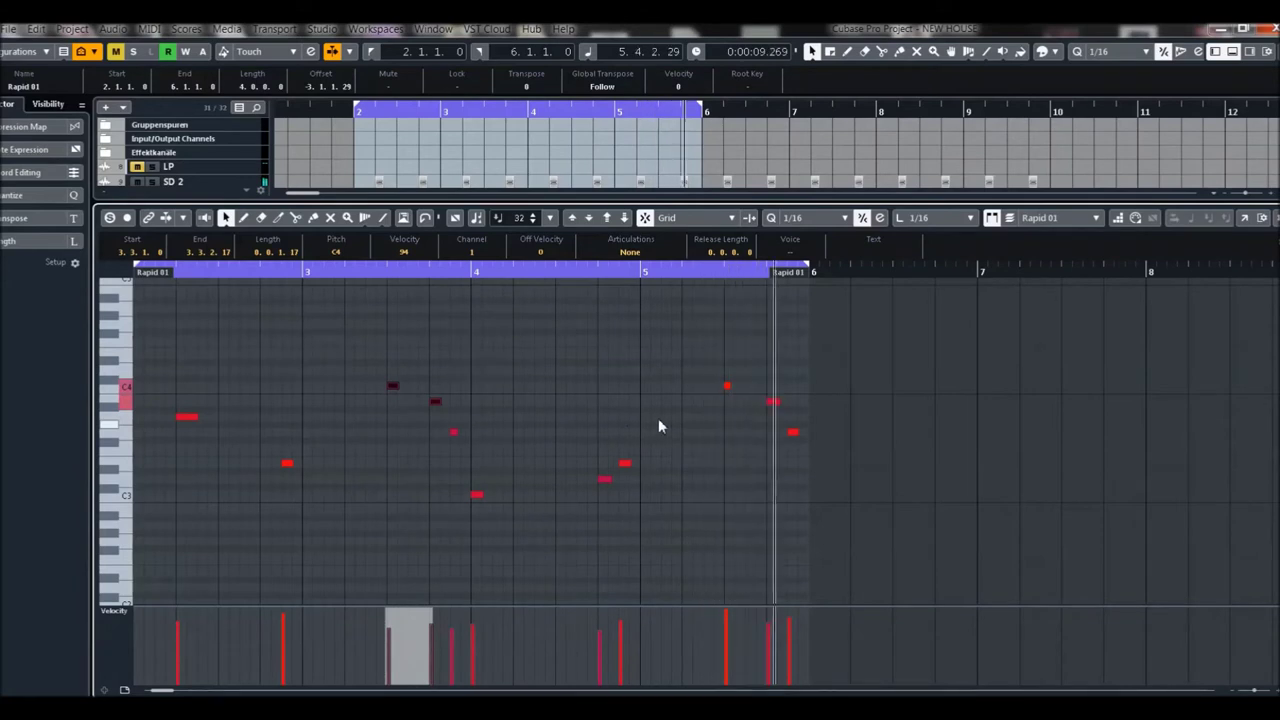
Shift bar 5's second-to-last note two sixteenths earlier, try the final G3 note at 5.4.1.0 before returning it, and close the editor
drag(771, 403, 773, 438)
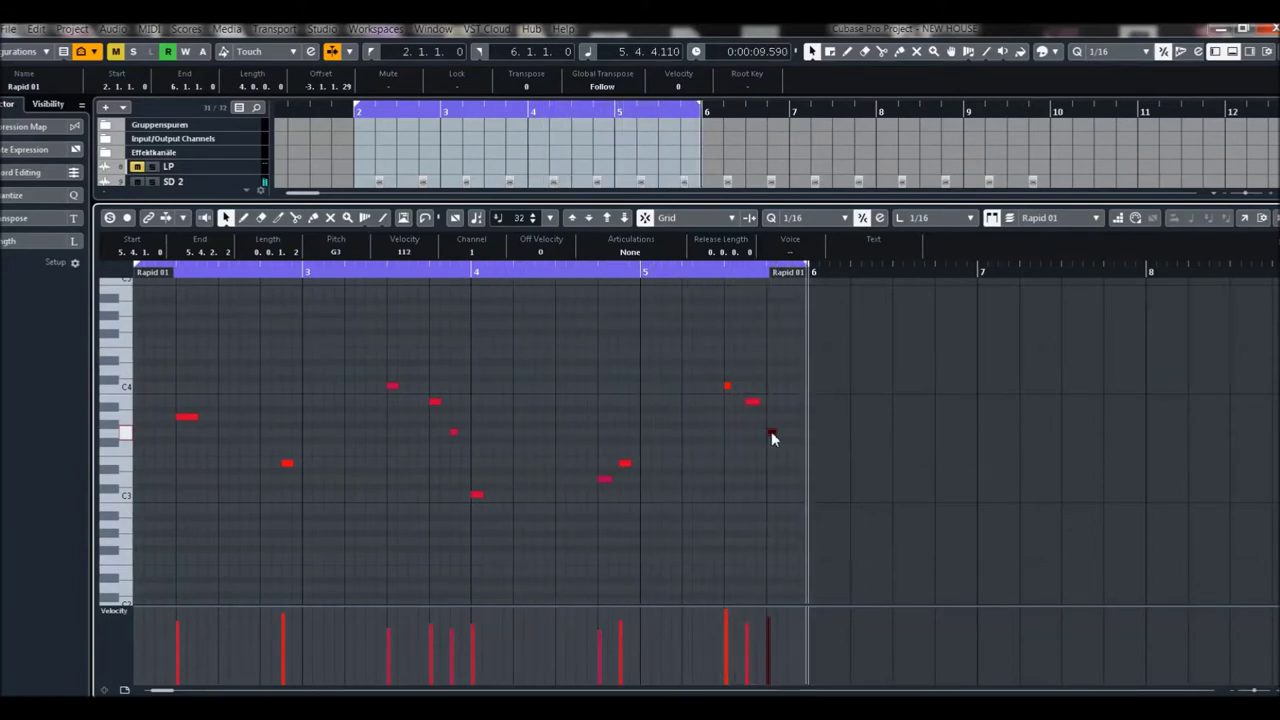
drag(771, 431, 793, 440)
key(ctrl+e)
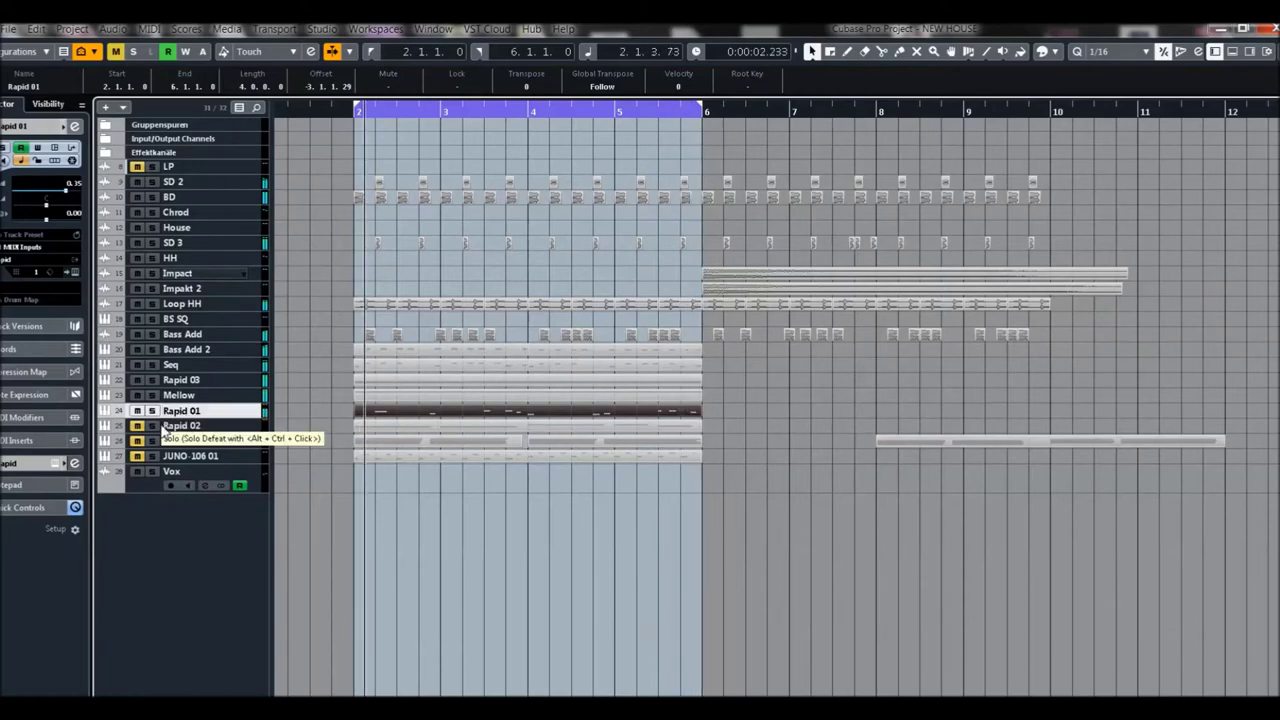
Reopen the Rapid 01 part, move the first A3 note to 2.1.1.0, and raise all note velocities to 127
double_click(388, 417)
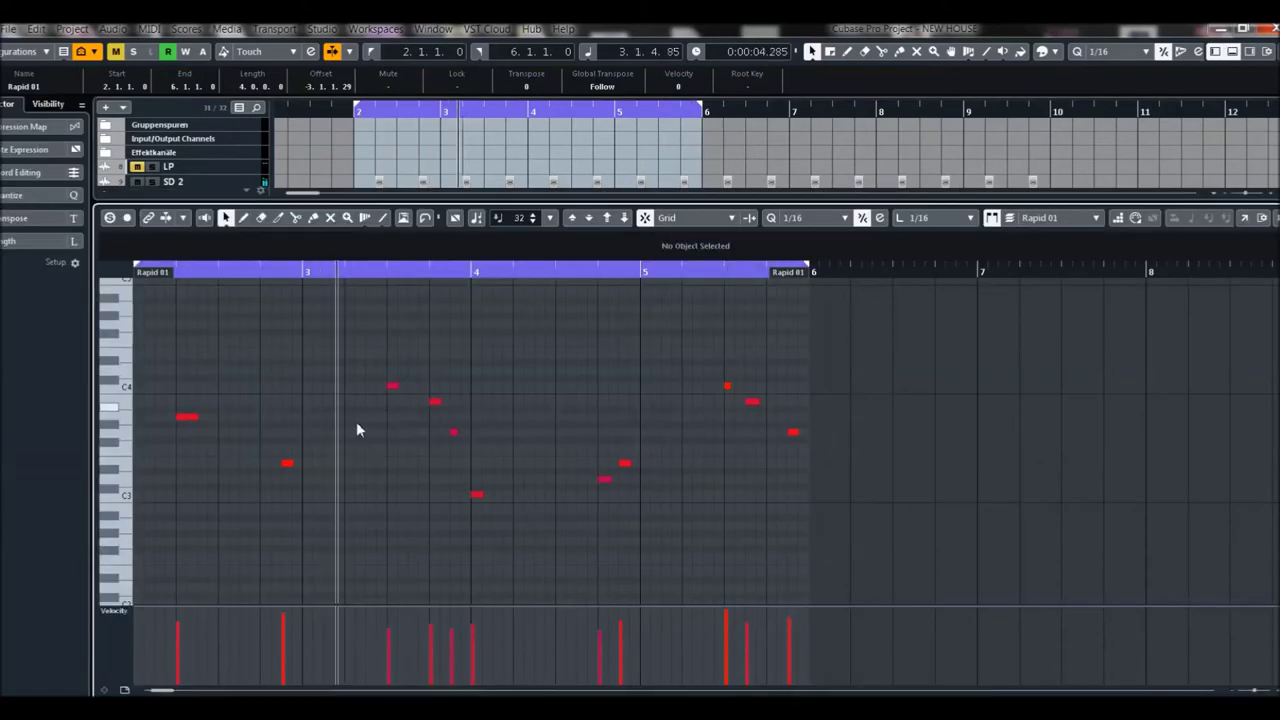
drag(179, 416, 241, 424)
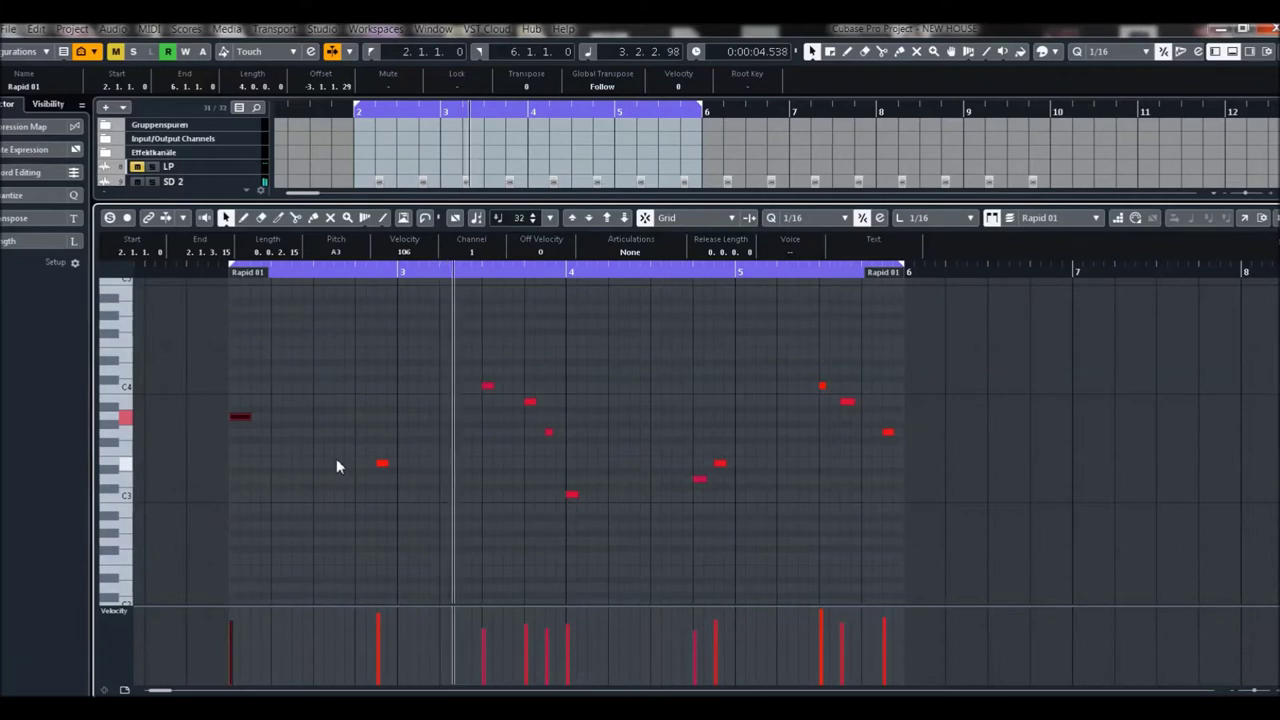
drag(530, 461, 587, 541)
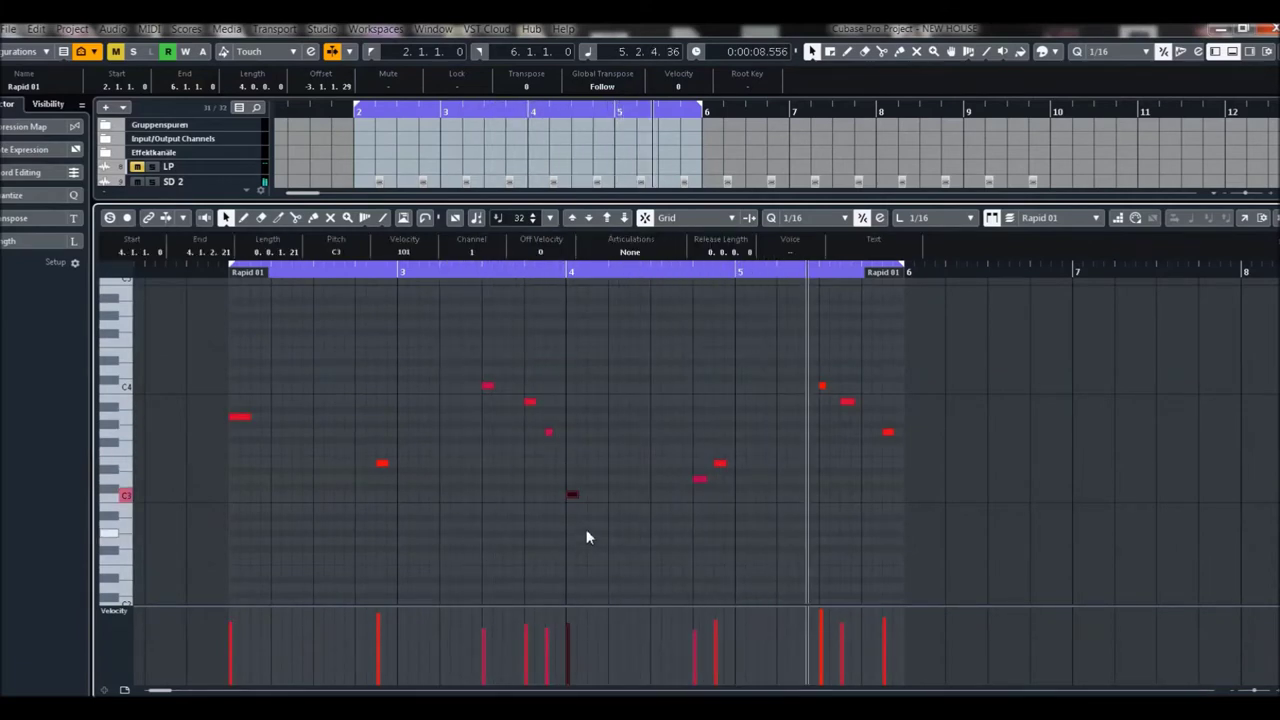
drag(494, 610, 845, 610)
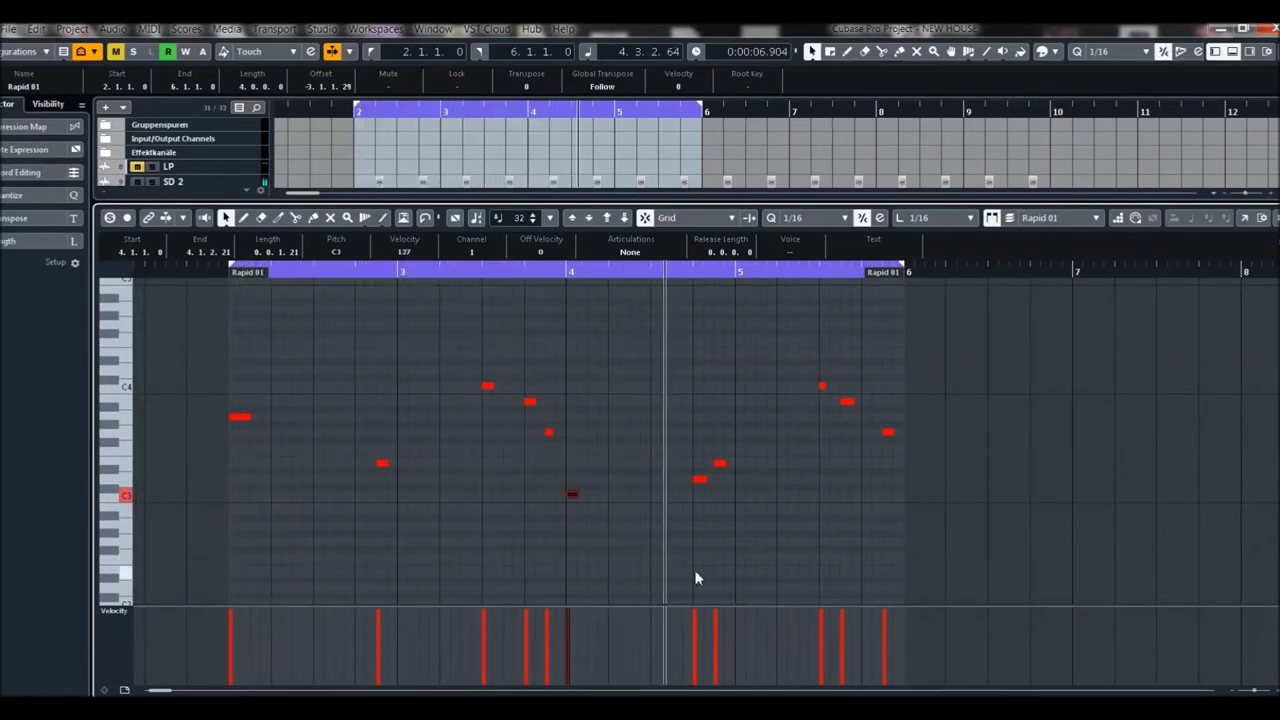
key(ctrl+e)
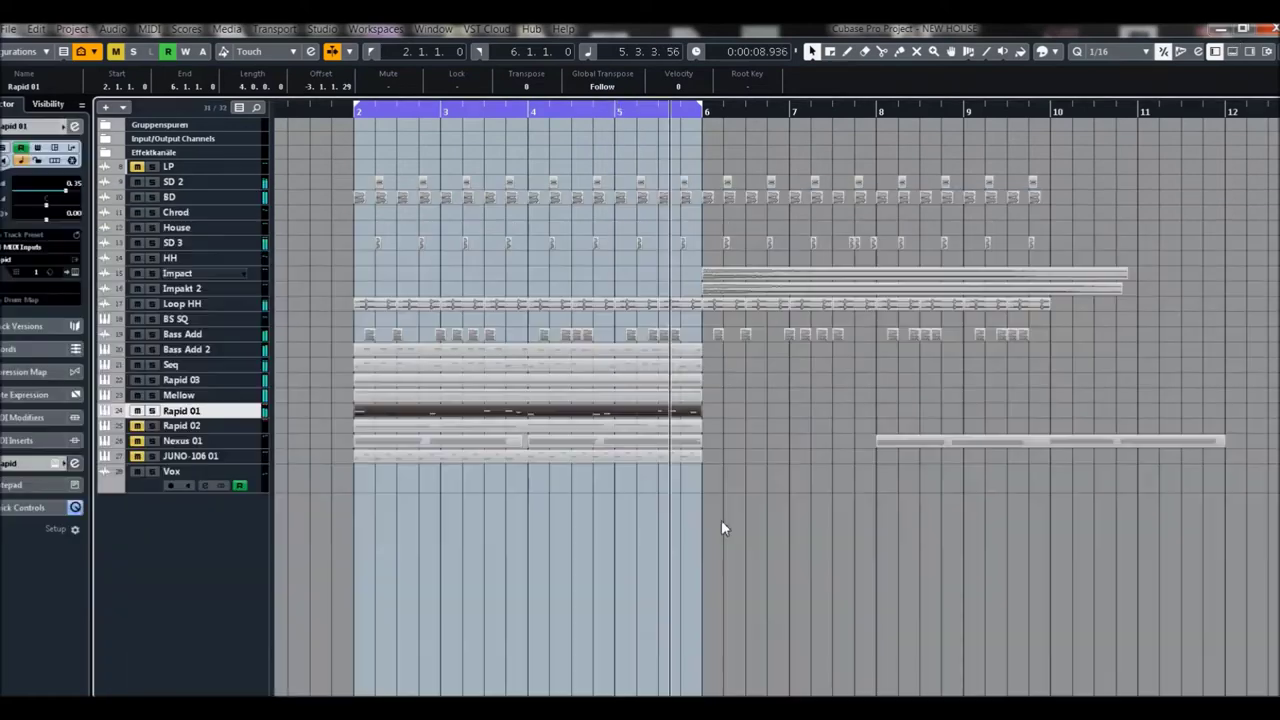
Set the unison of OSC A in the Rapid 01 instrument's Bell layer to 4 voices and close the instrument
click(74, 463)
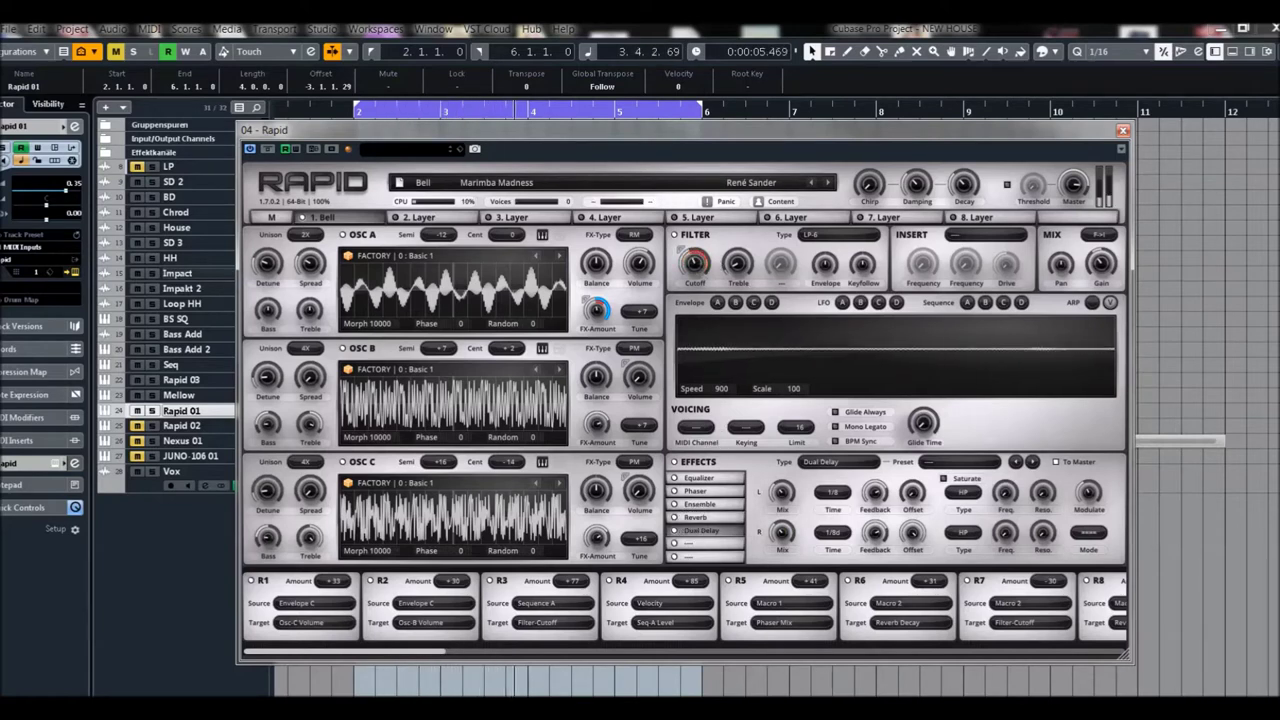
click(306, 235)
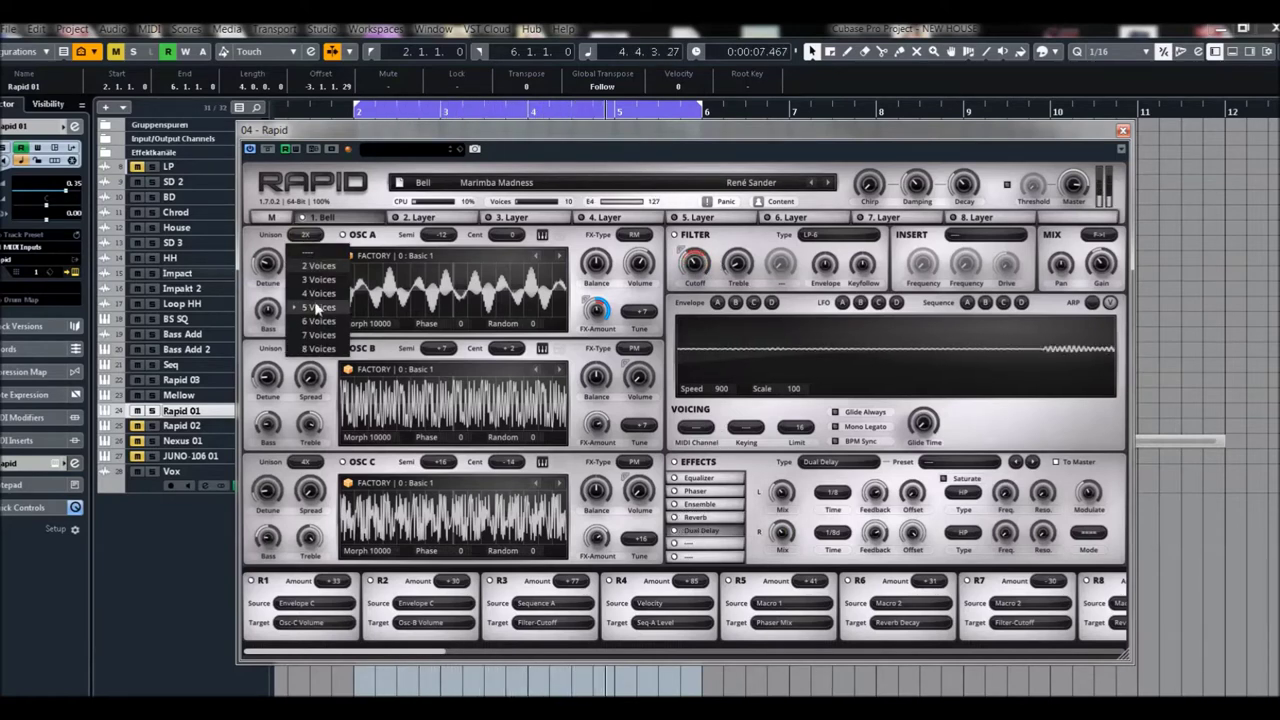
click(313, 294)
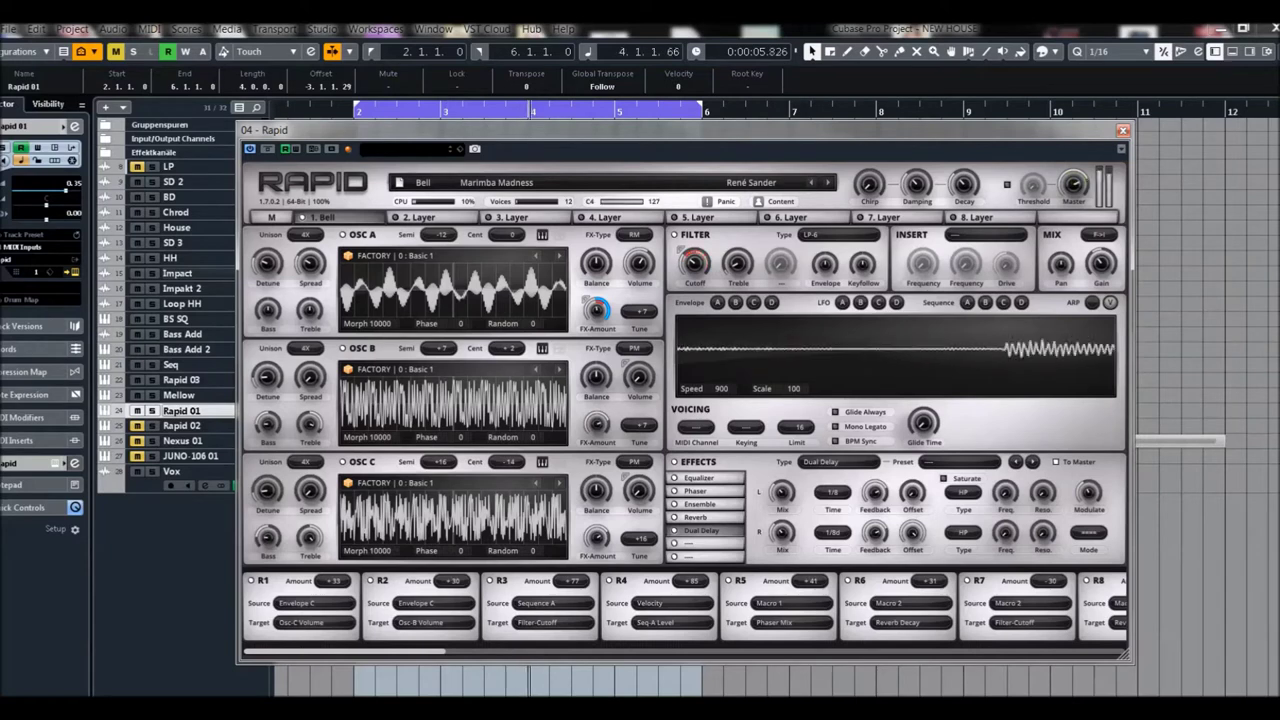
click(1123, 131)
Unmute the Rapid 02 and Nexus 01 tracks while keeping JUNO-106 01 muted
click(140, 427)
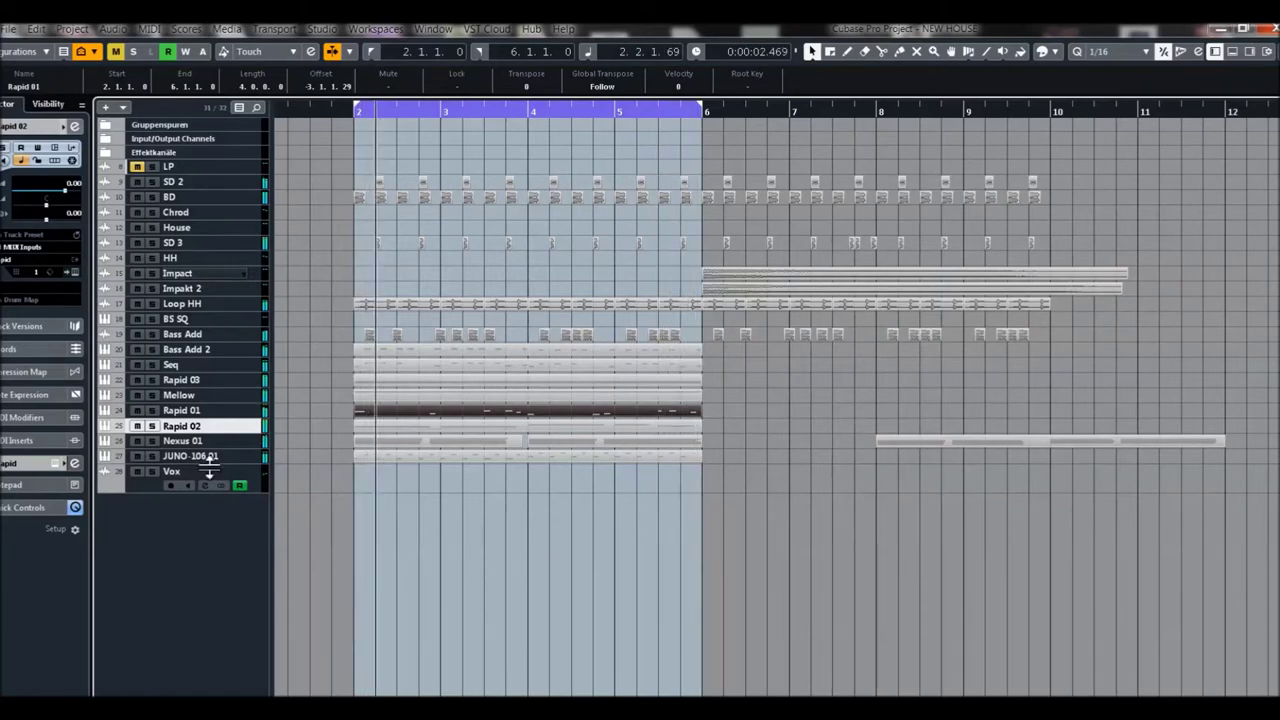
click(137, 456)
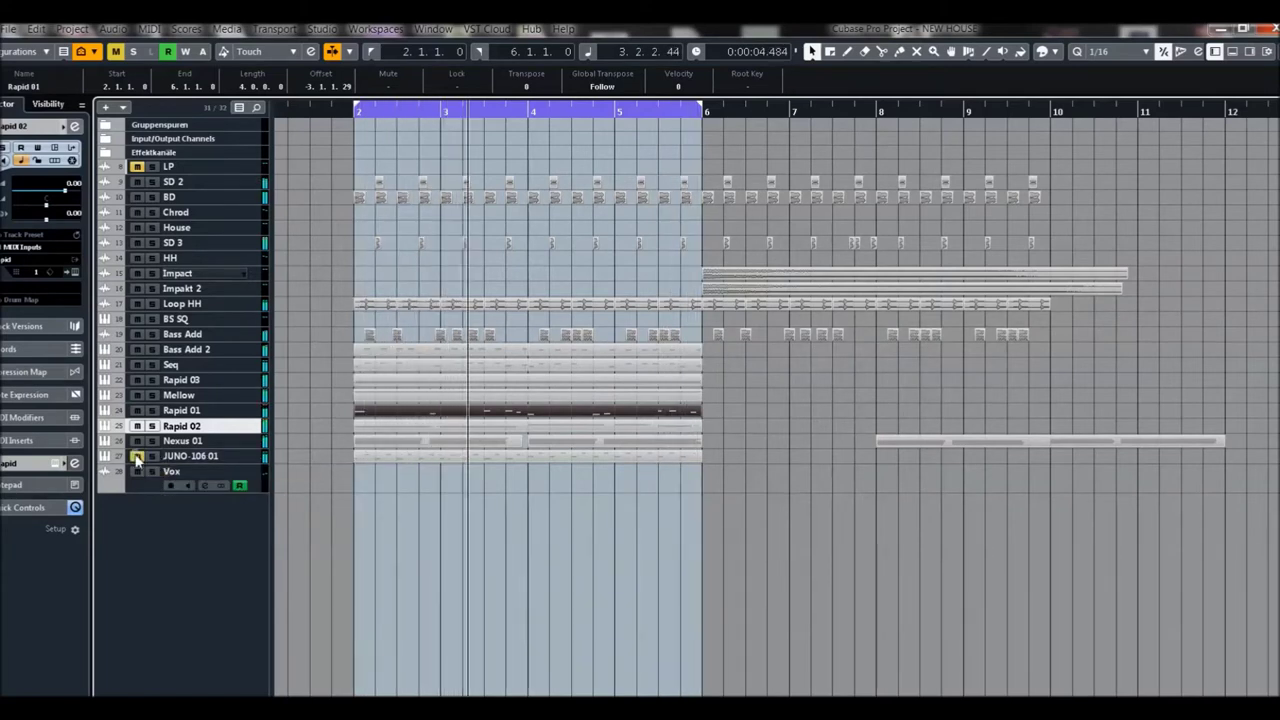
Add one new instrument track using Rapid, routed to Stereo Out
right_click(198, 536)
click(280, 191)
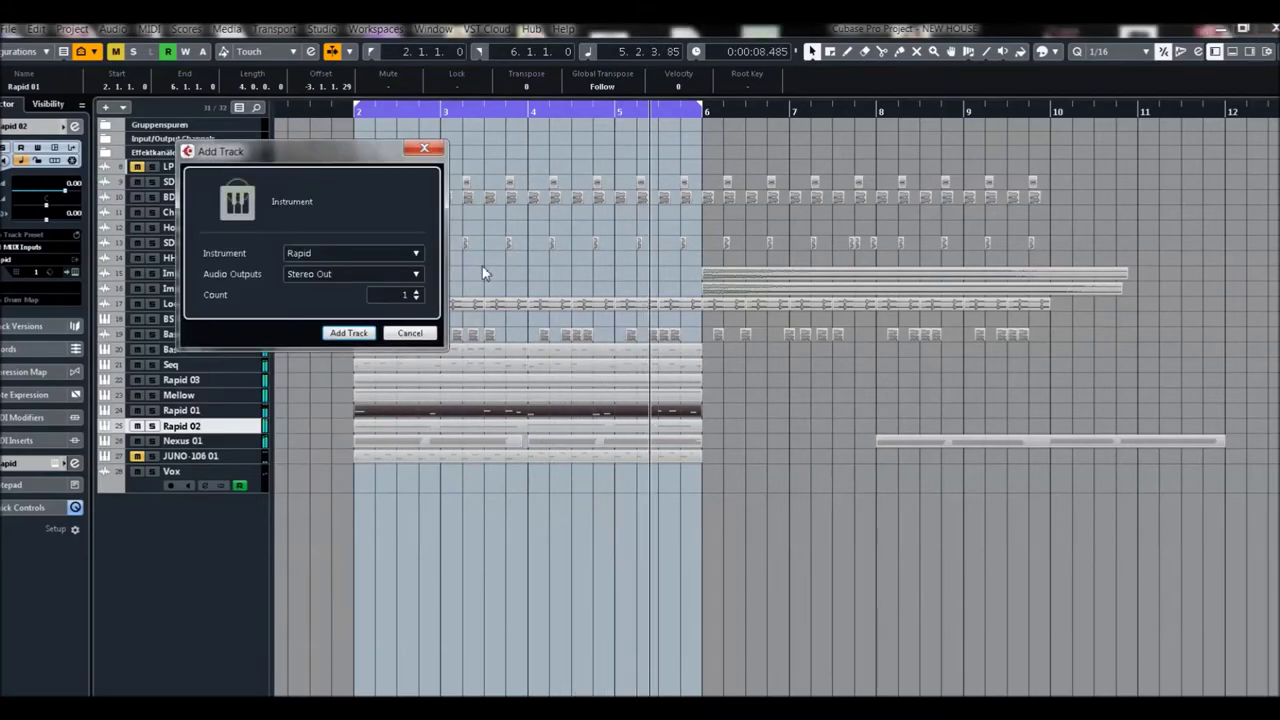
click(349, 333)
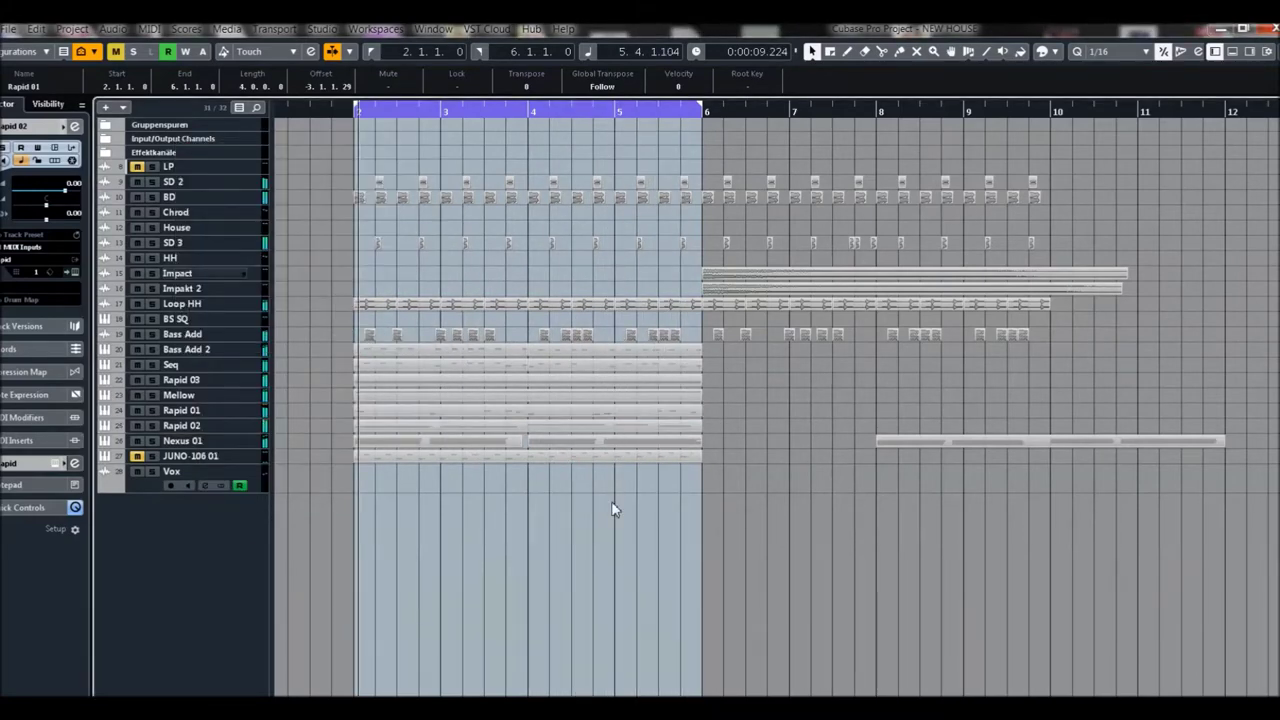
Open the Rapid 04 instrument, audition the Classic Loop, Analog Drumloop and Crowd Party drumloop presets, and load Basic Loop
click(74, 463)
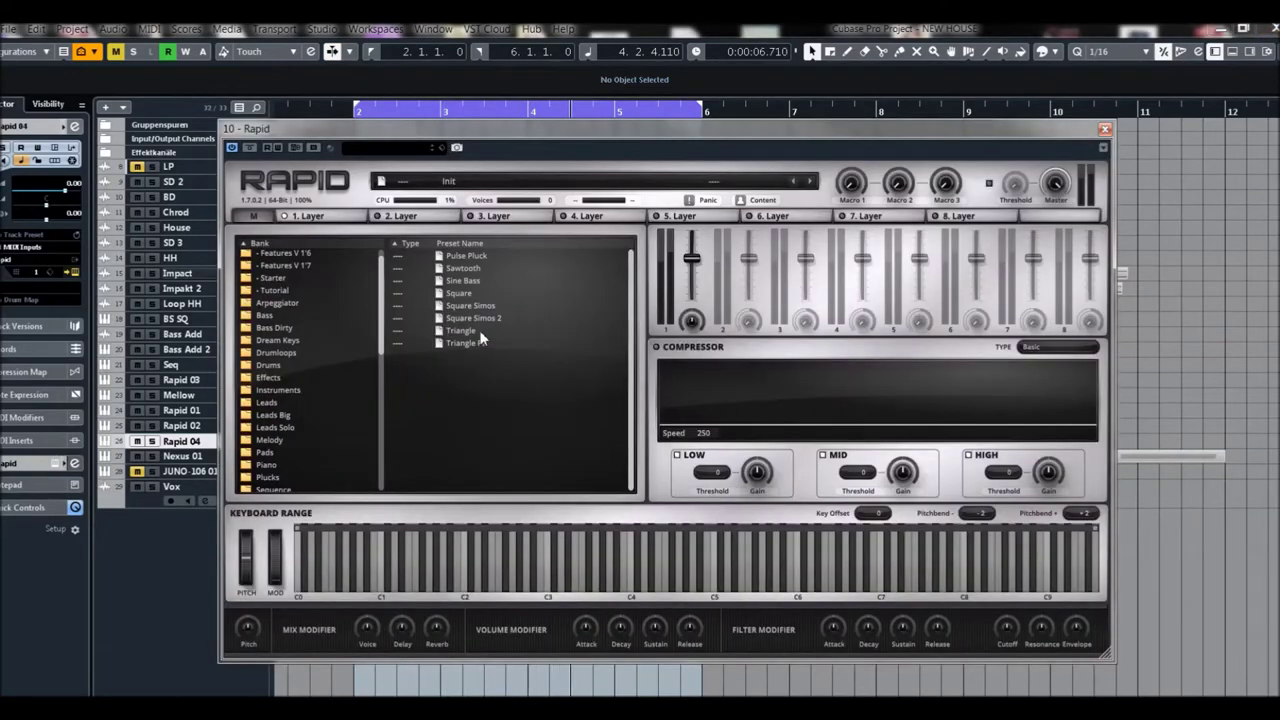
click(272, 352)
click(460, 268)
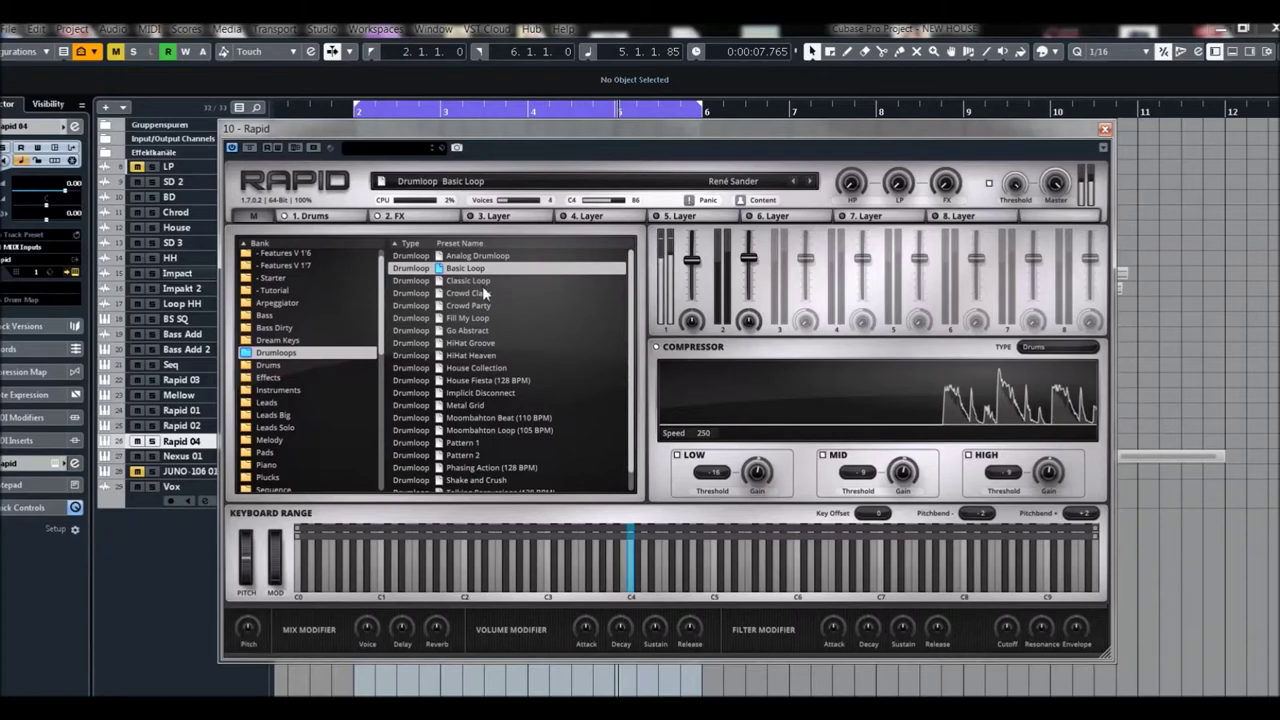
click(471, 281)
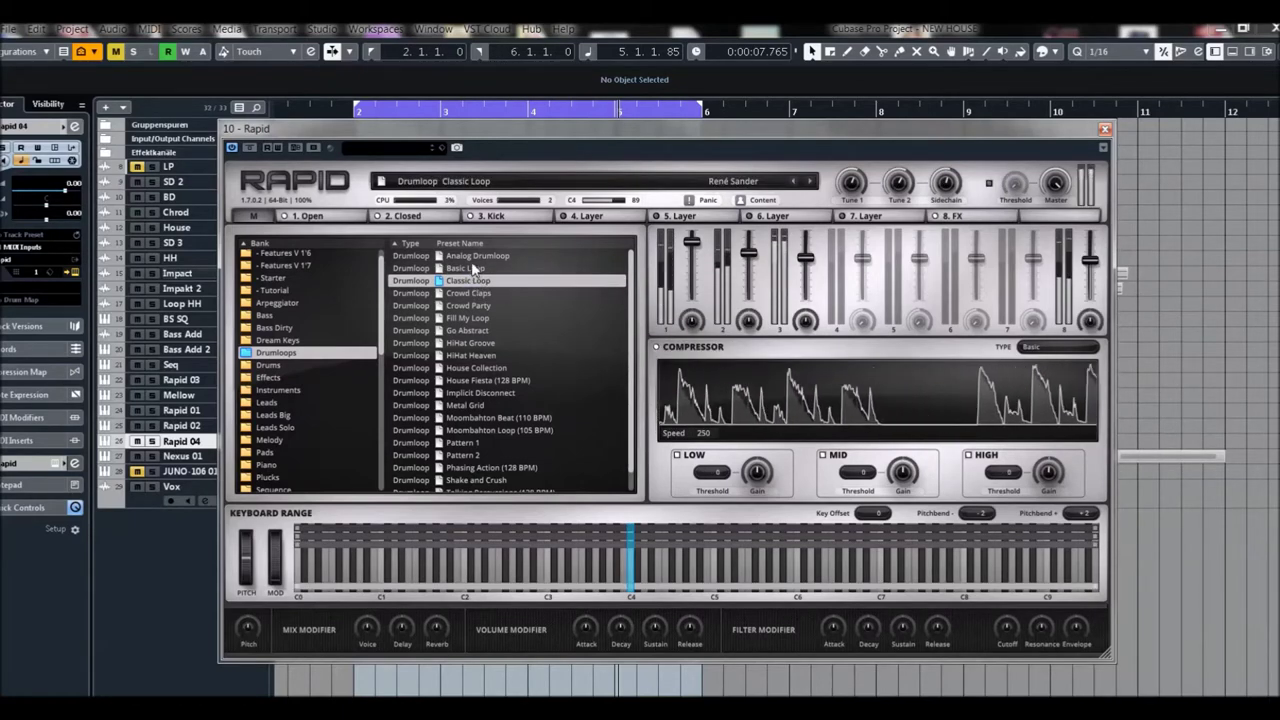
click(467, 255)
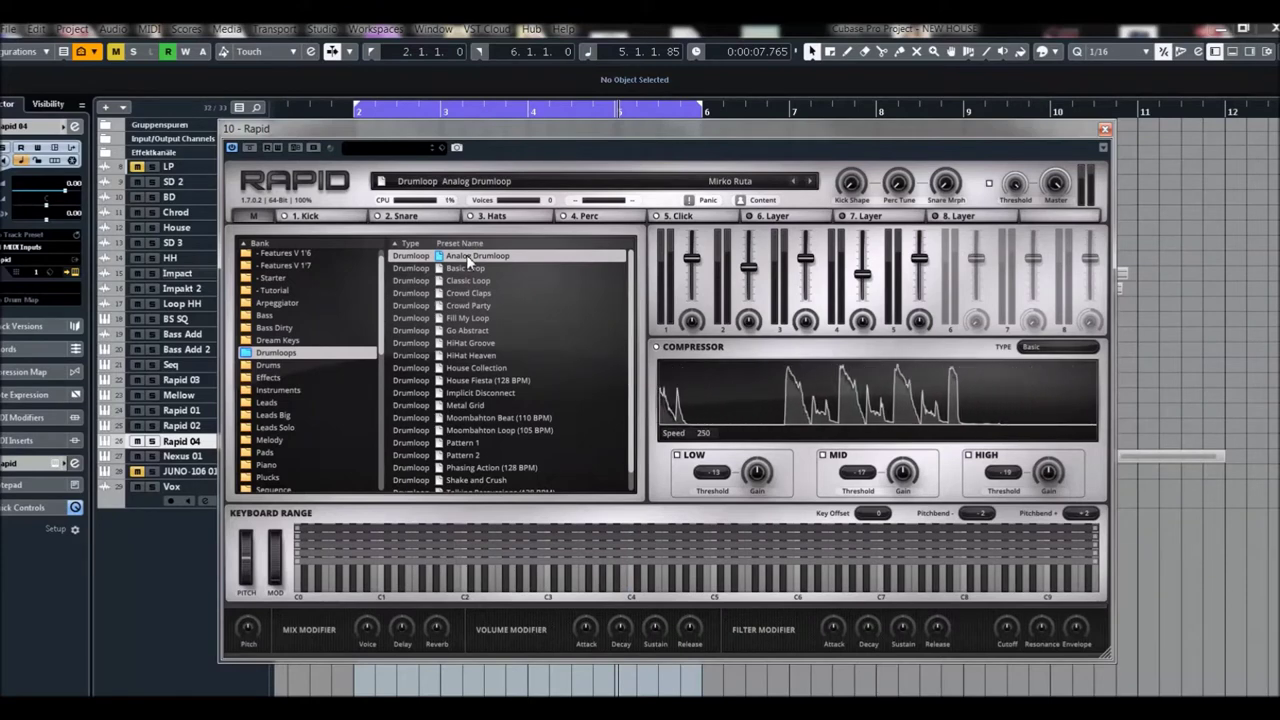
click(462, 306)
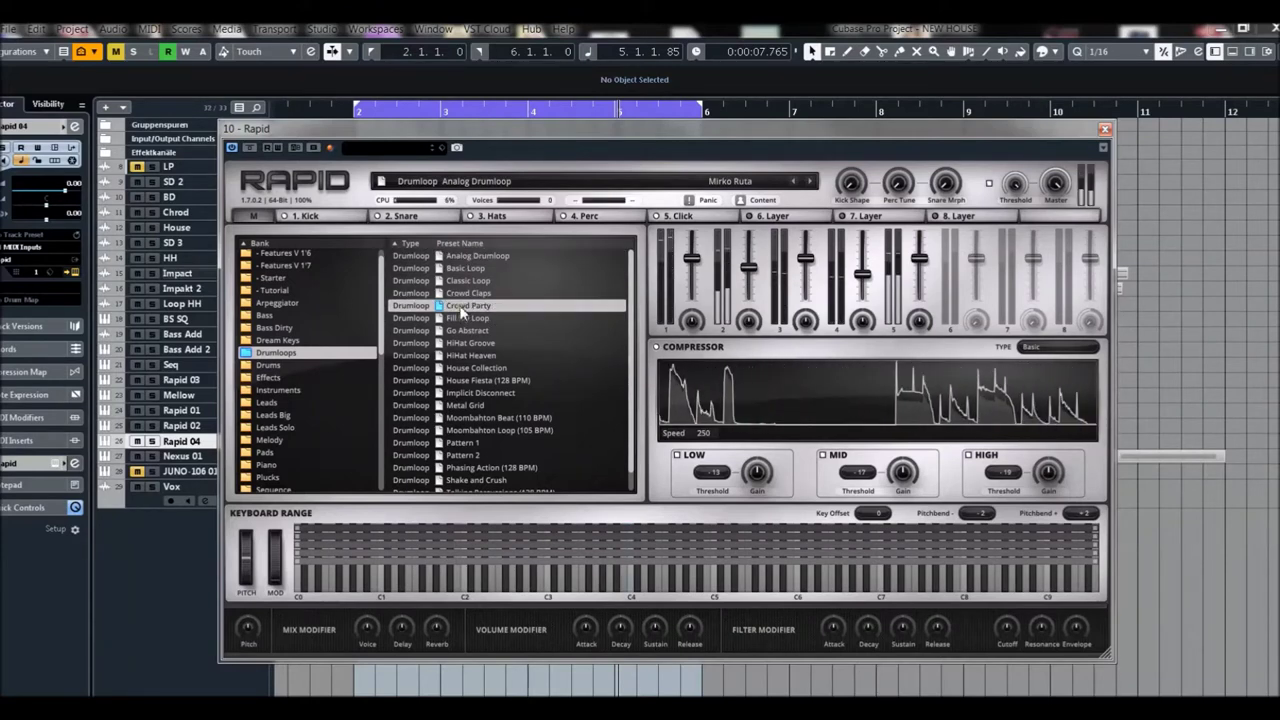
scroll(476, 345, down, 1)
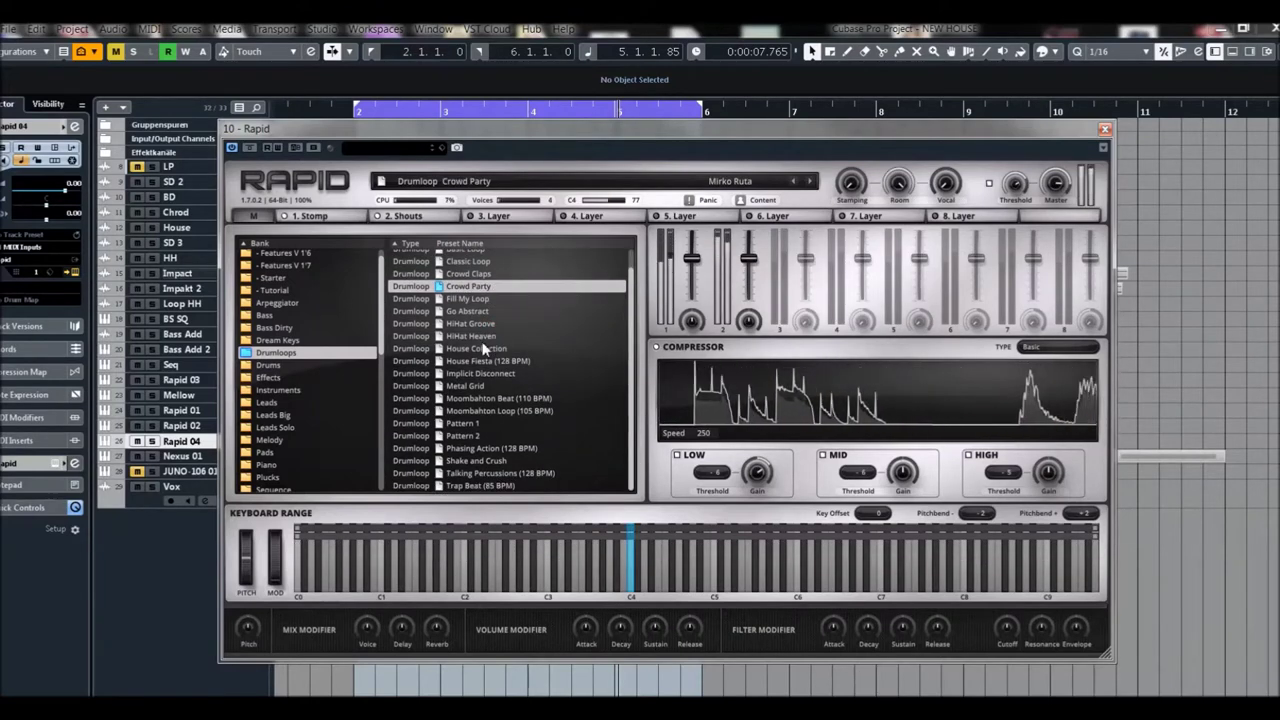
scroll(480, 415, up, 1)
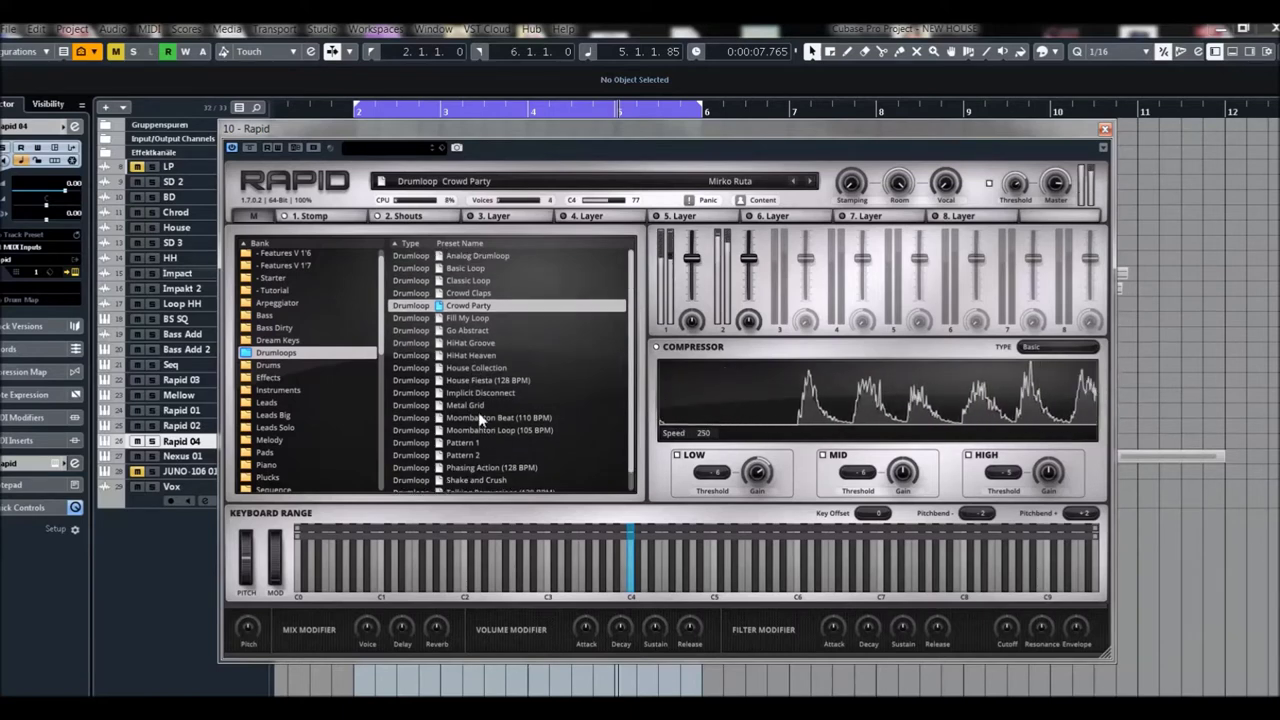
click(462, 281)
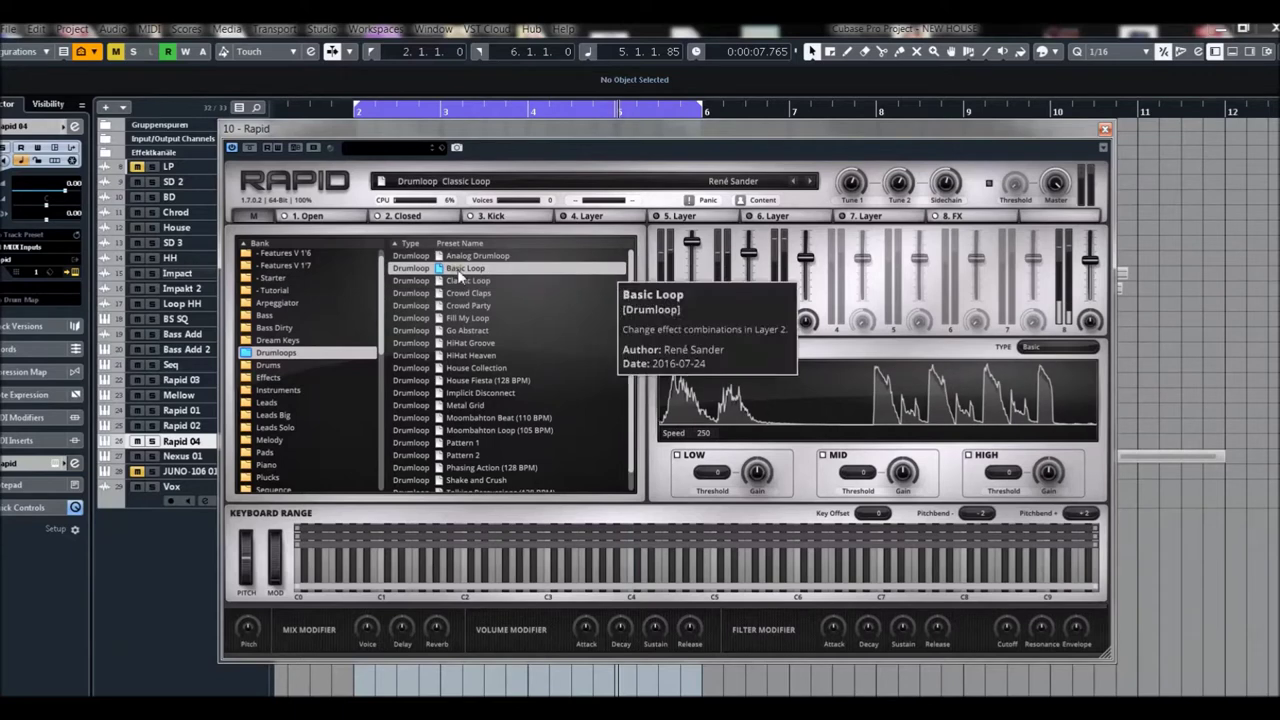
click(459, 268)
Set the unison of OSC A in the Basic Loop preset's Drums layer to 2 voices
click(337, 218)
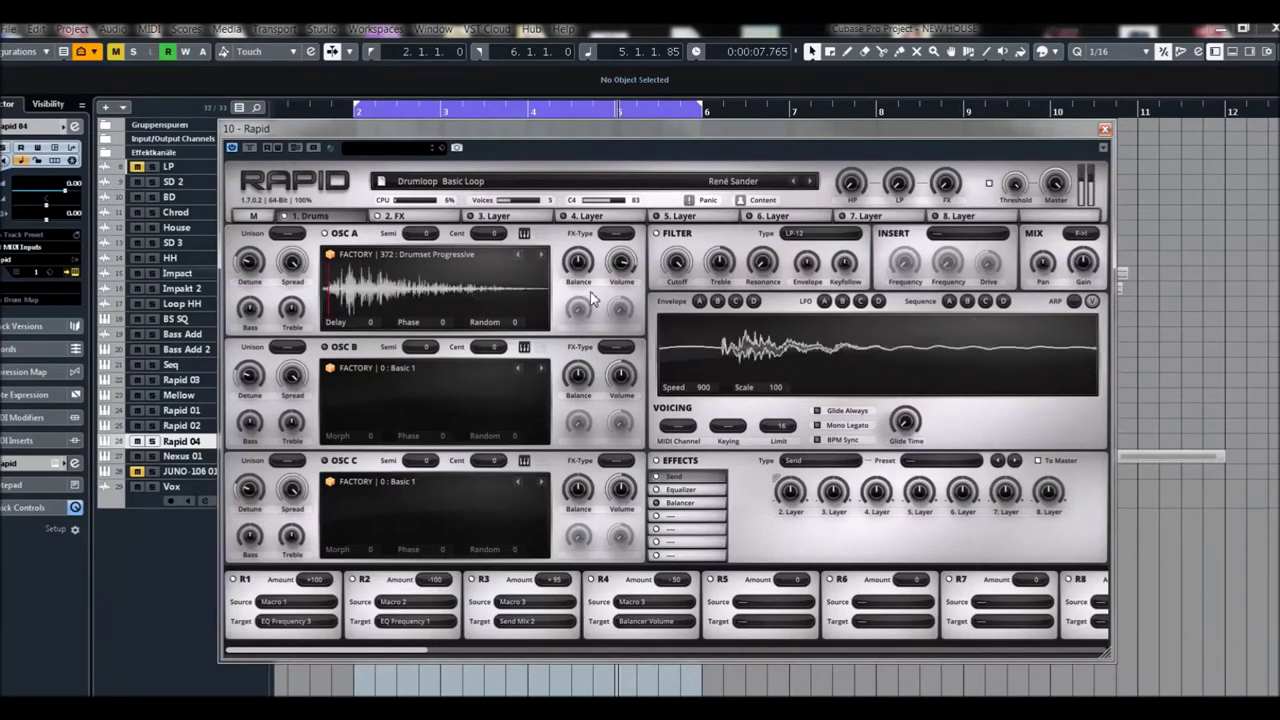
click(288, 234)
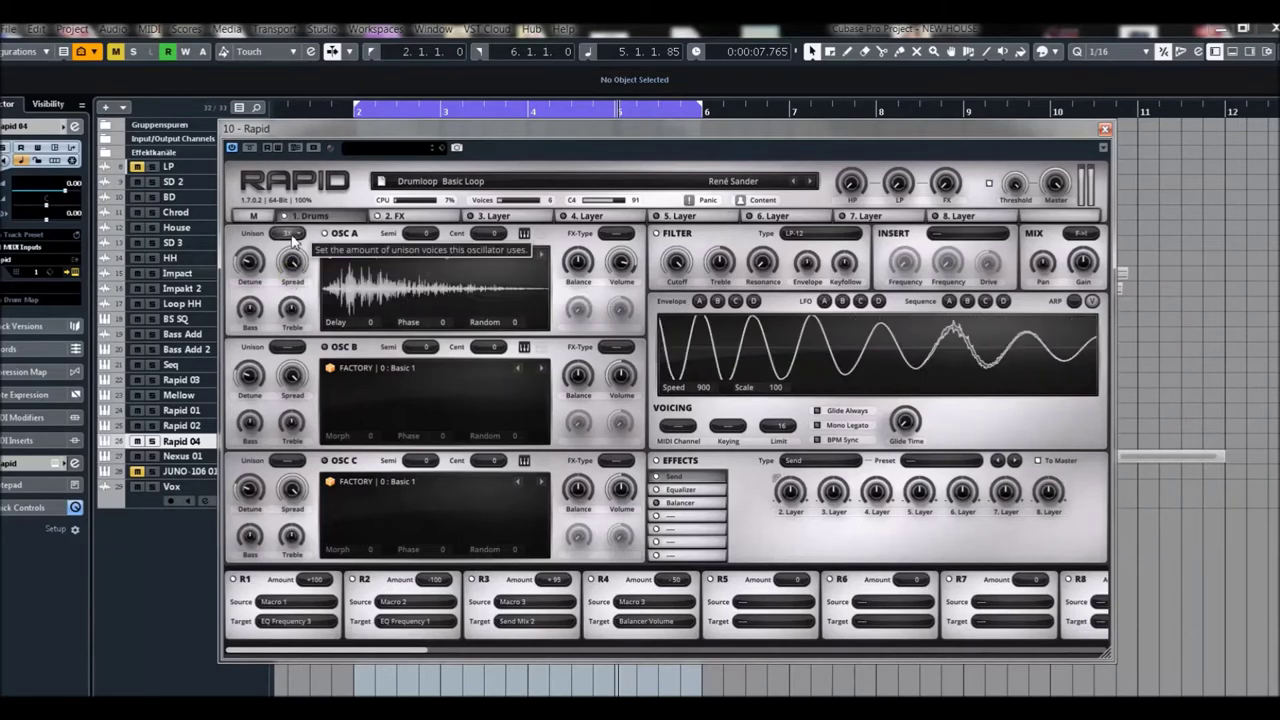
click(288, 234)
click(292, 264)
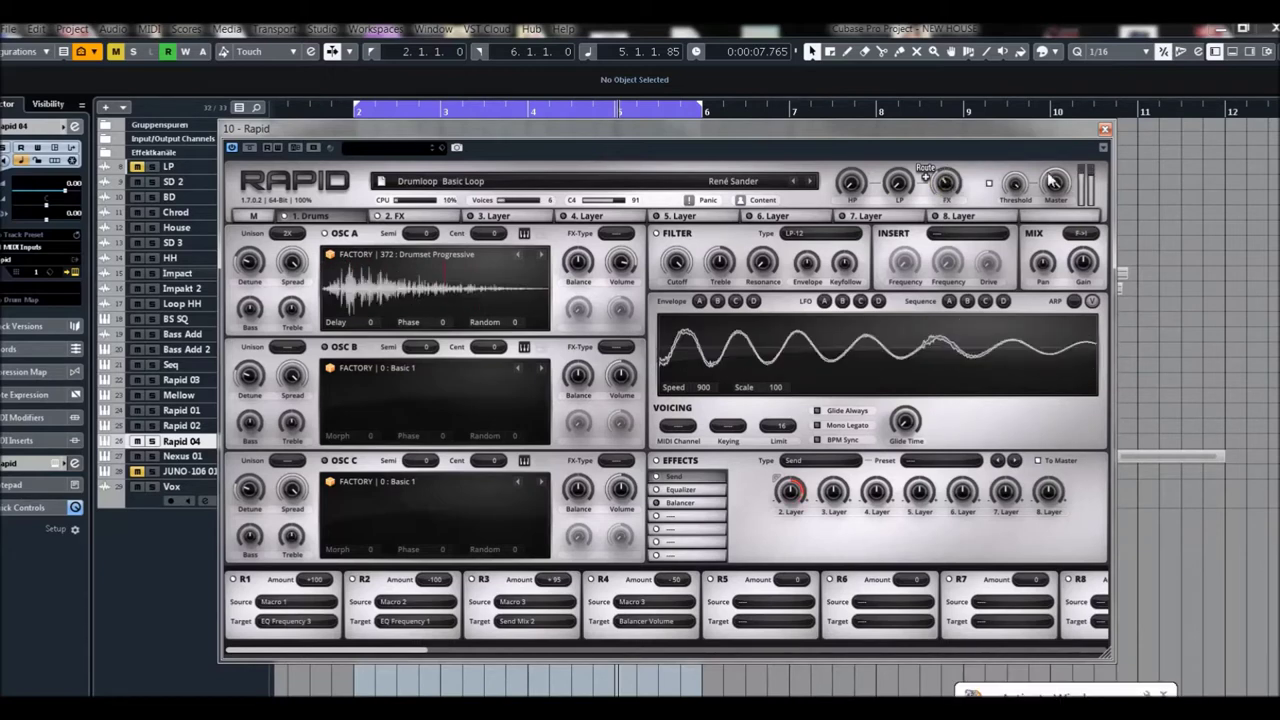
Create an empty part on the Rapid 04 track from bar 2 to bar 6 and open it in the Key Editor
click(1104, 130)
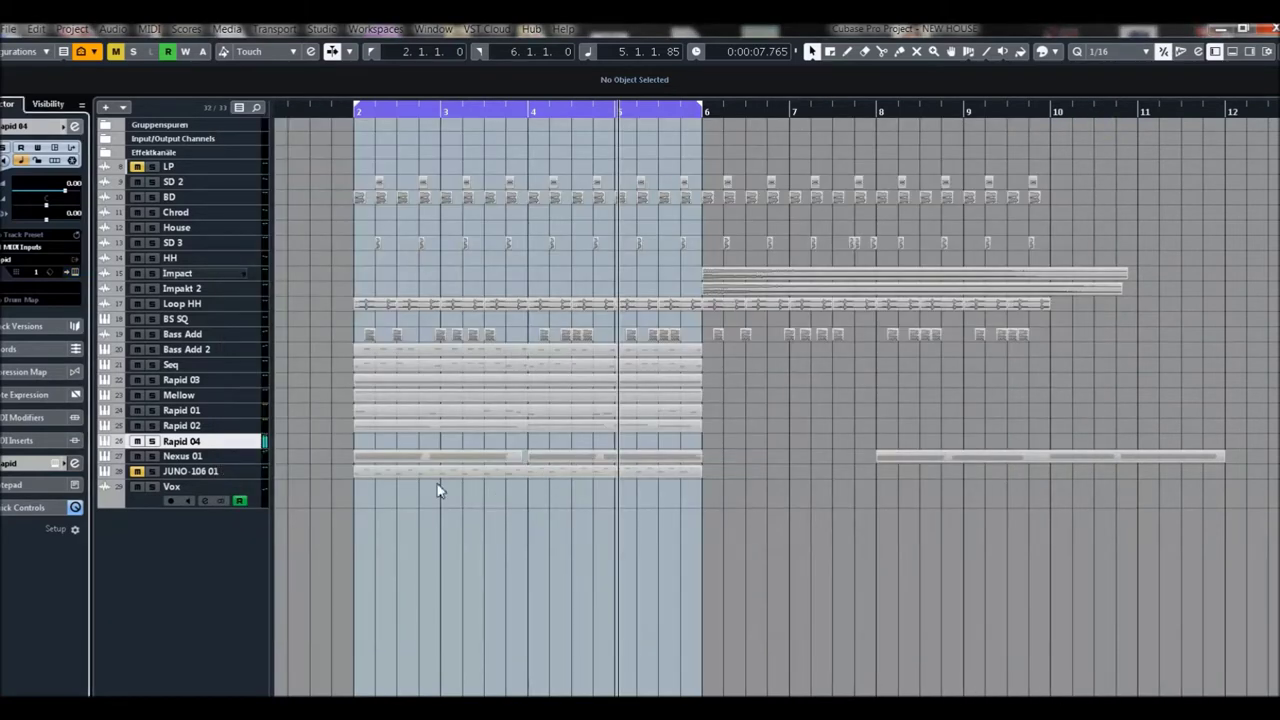
double_click(381, 441)
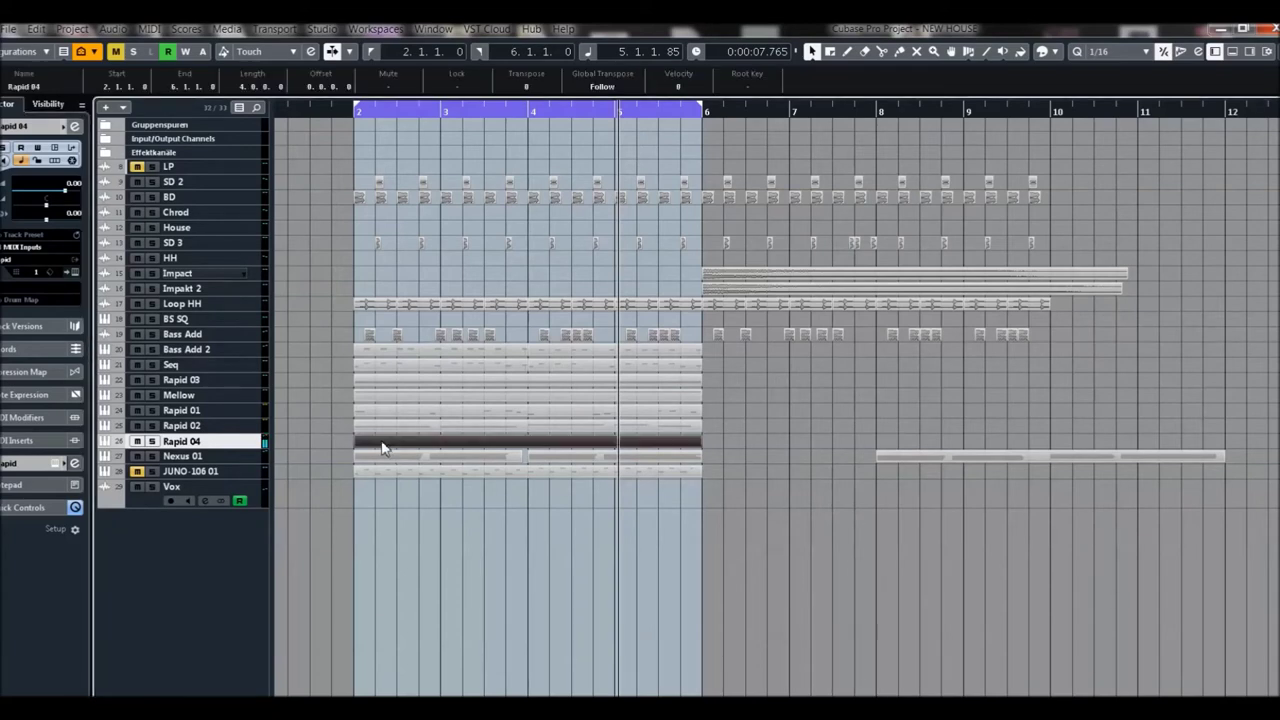
double_click(381, 446)
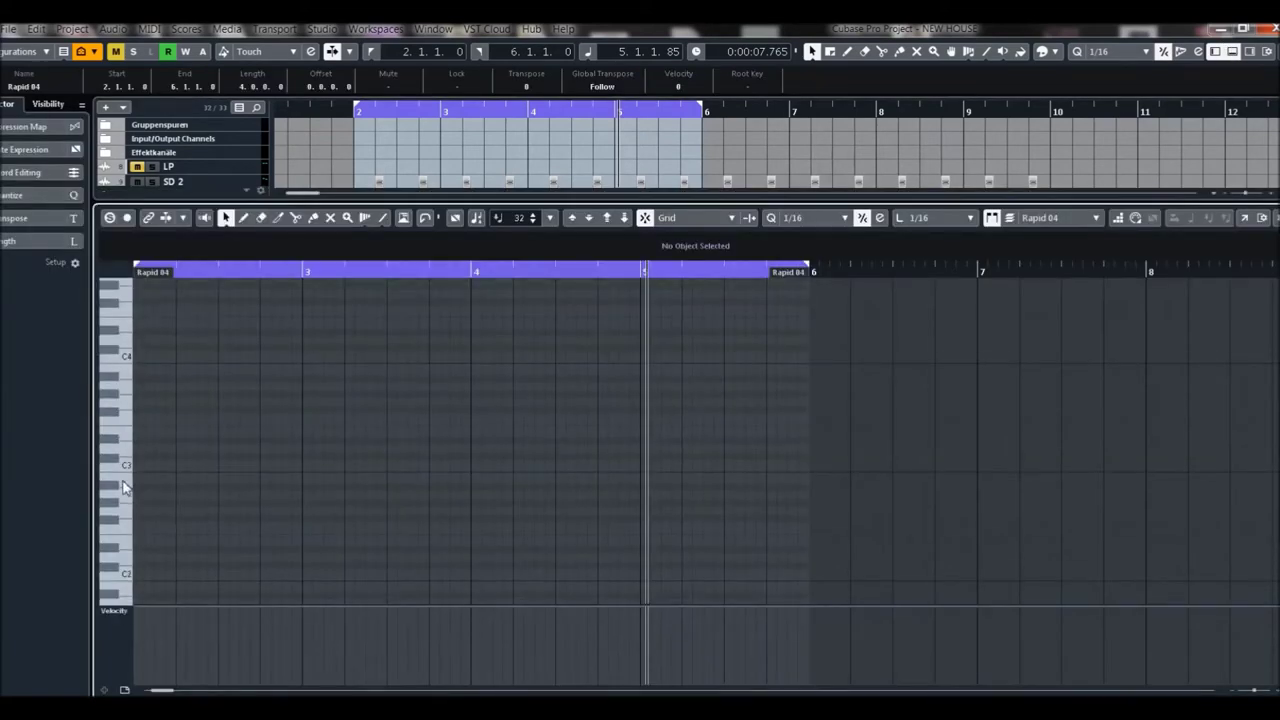
Draw a one-bar C3 note at bar 2 with velocity 127 and repeat it in every bar up to bar 6
right_click(175, 471)
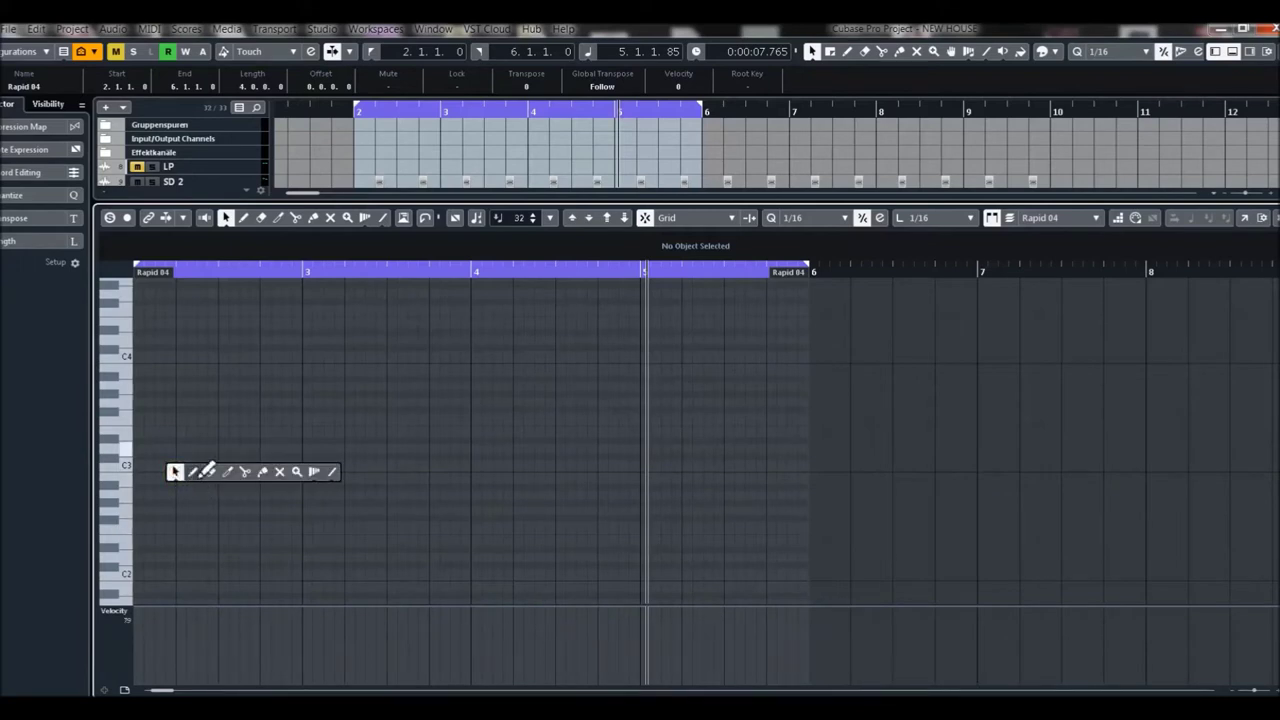
click(207, 471)
mouse_move(148, 467)
mouse_down()
mouse_move(317, 461)
mouse_move(301, 463)
mouse_up()
drag(137, 662, 140, 610)
key(alt+d)
key(alt+d)
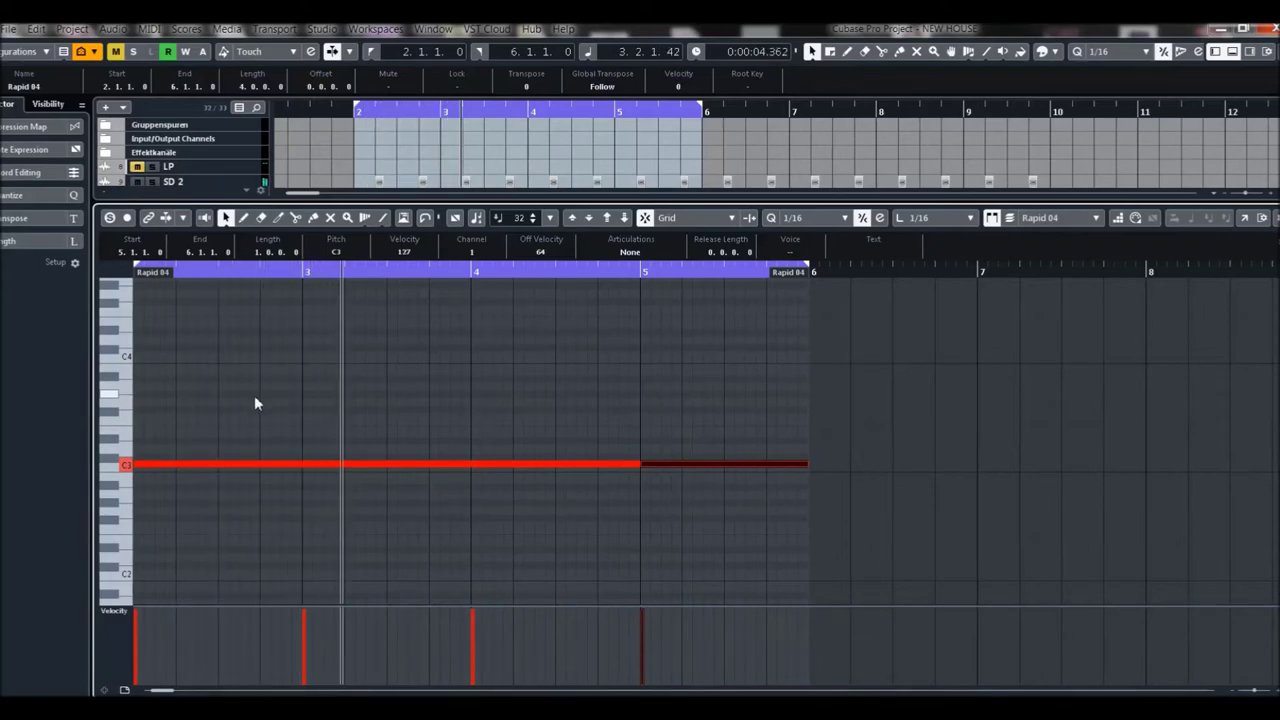
Solo the Rapid 04, SD 2, BD and Loop HH tracks and audition Bass Add 2 and Bass Add with them
key(ctrl+e)
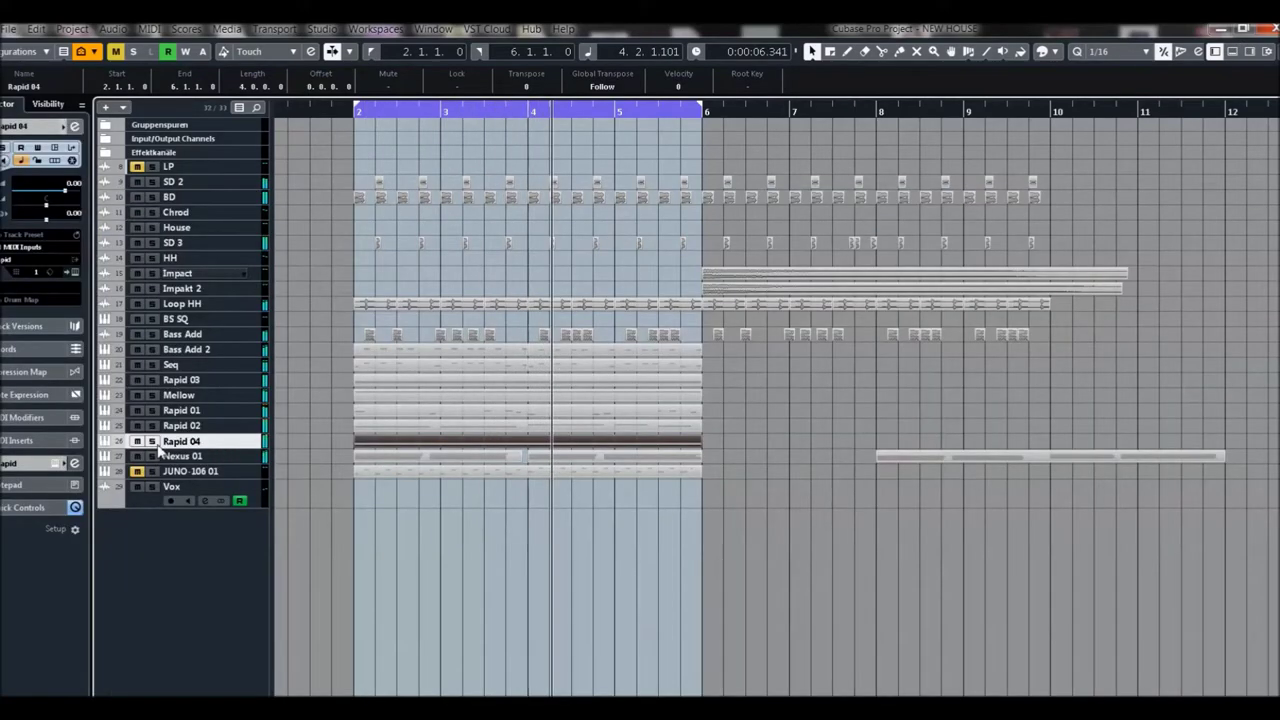
click(151, 441)
click(151, 181)
click(151, 197)
click(151, 303)
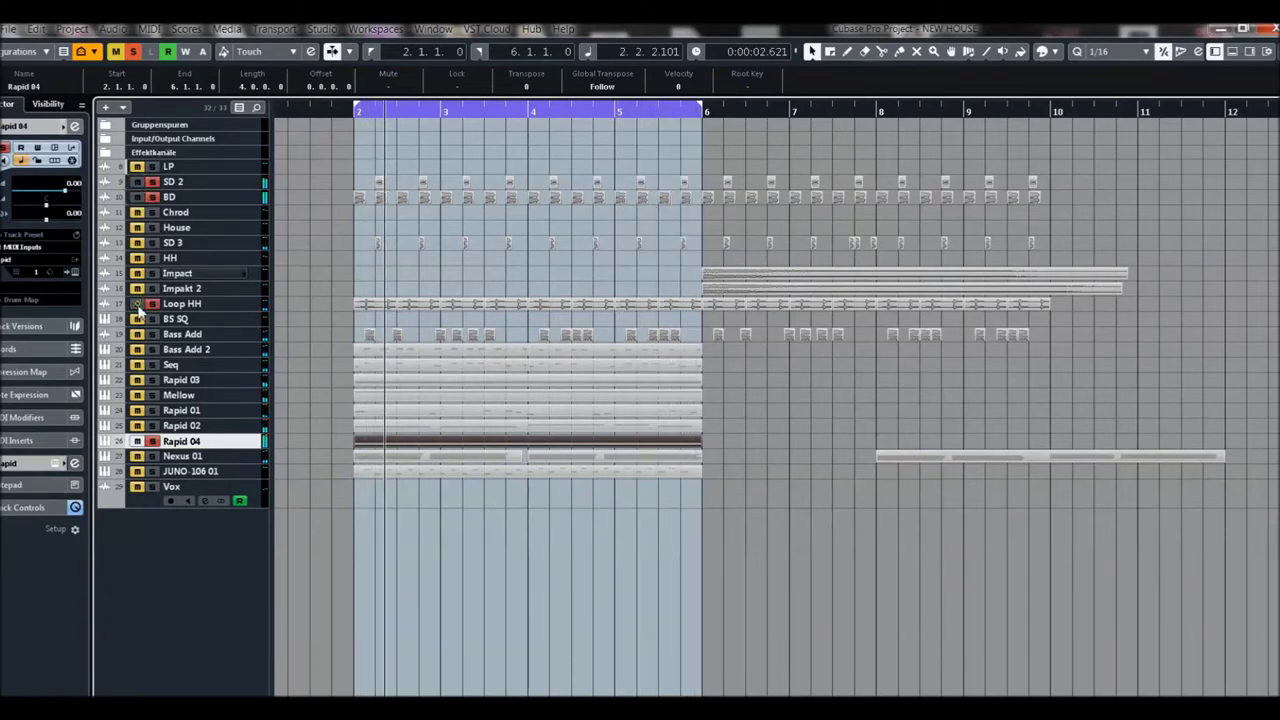
click(151, 349)
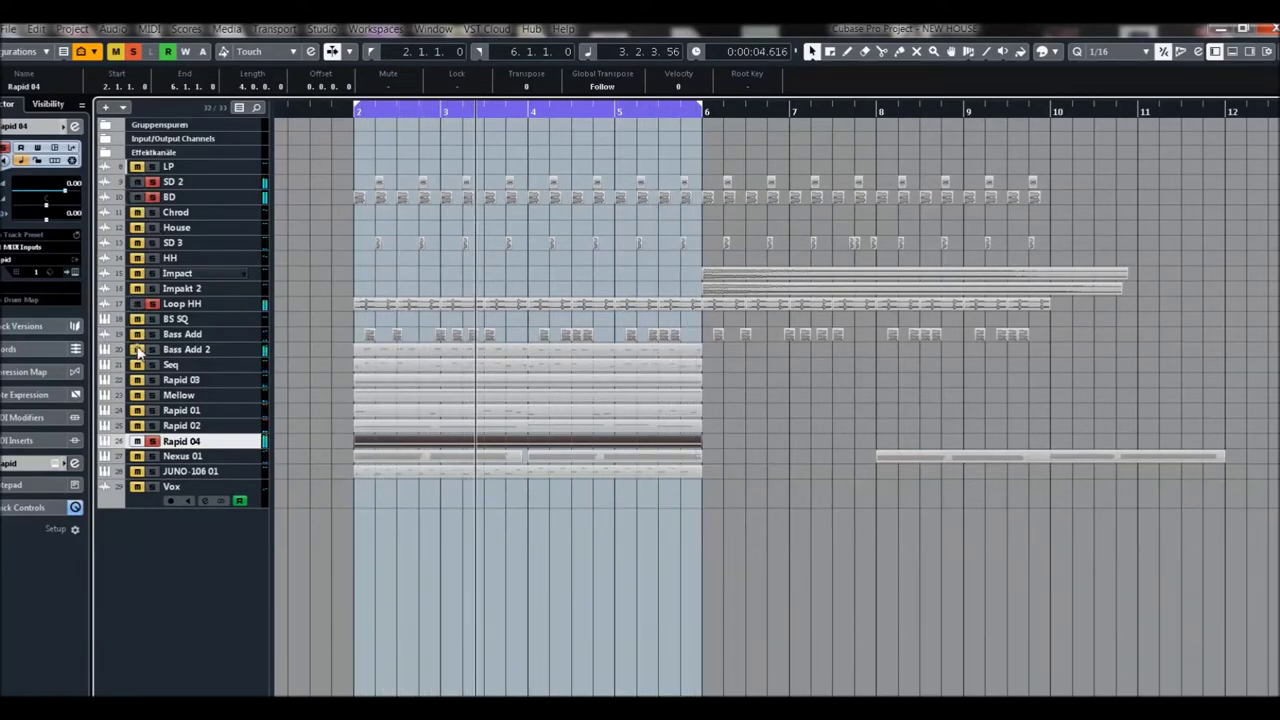
click(151, 334)
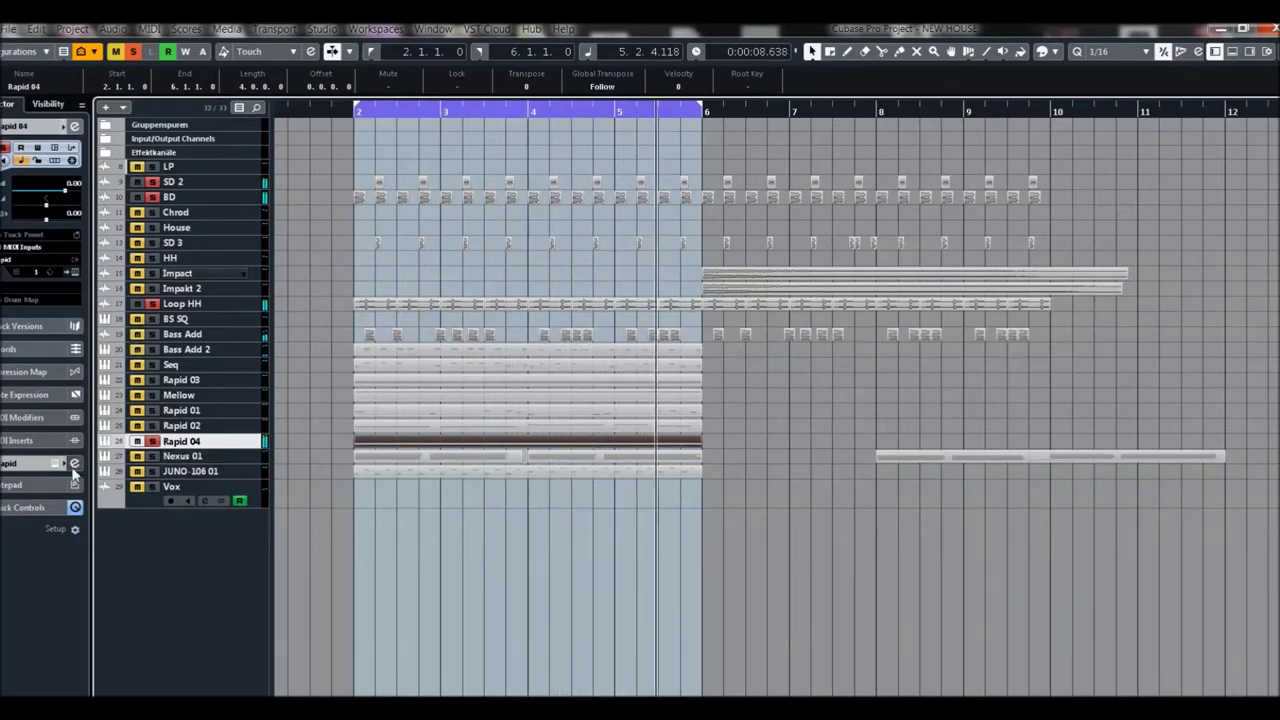
Examine the HP, LP and FX macros of the Basic Loop preset in the Rapid 04 instrument
click(74, 463)
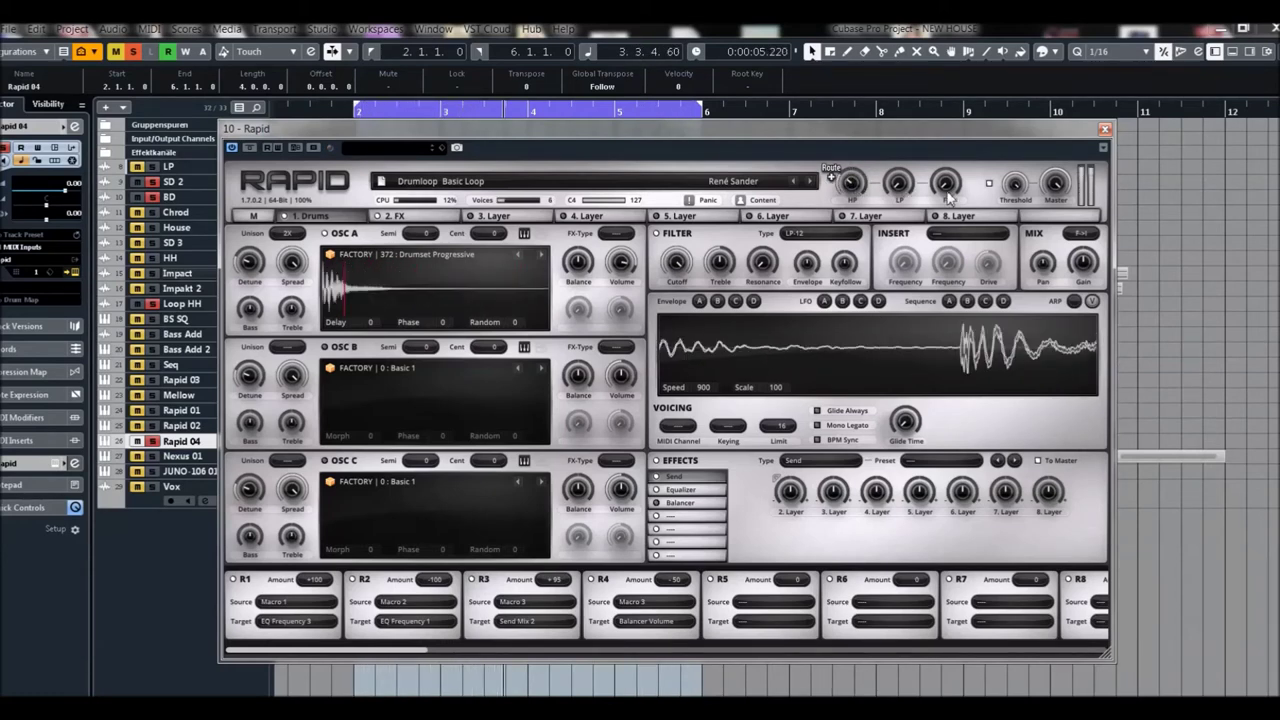
click(1105, 131)
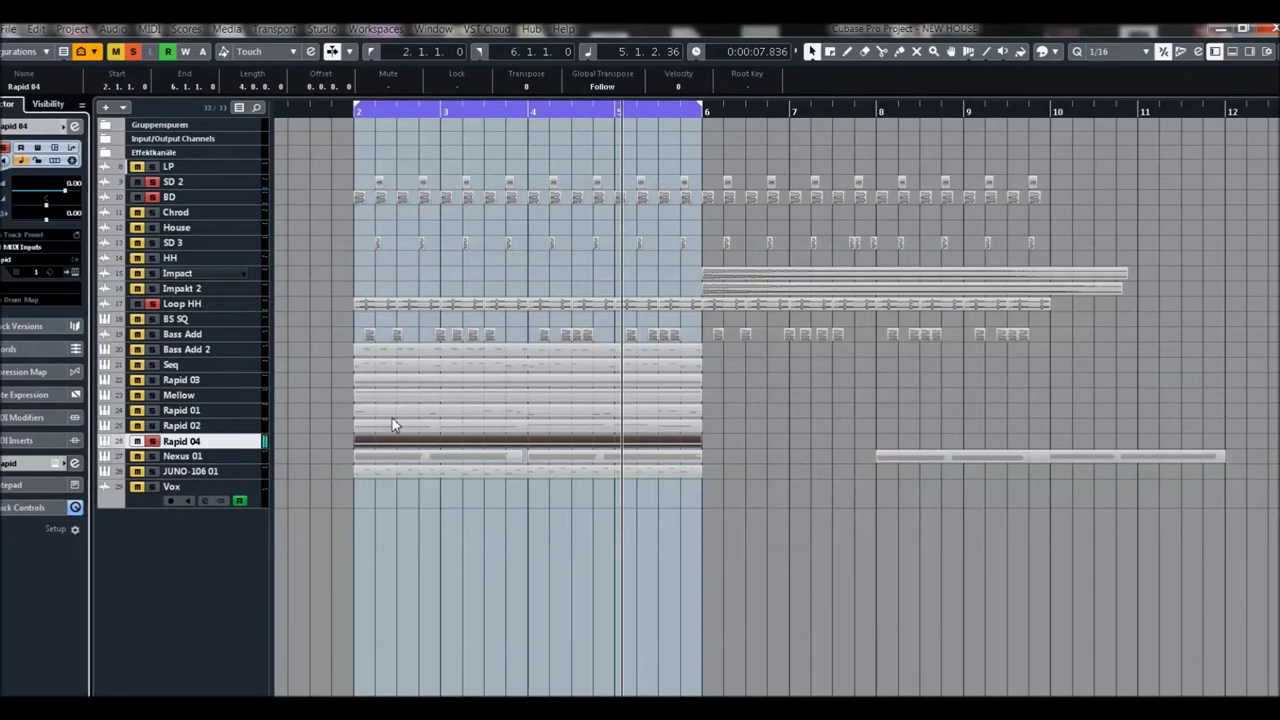
click(74, 463)
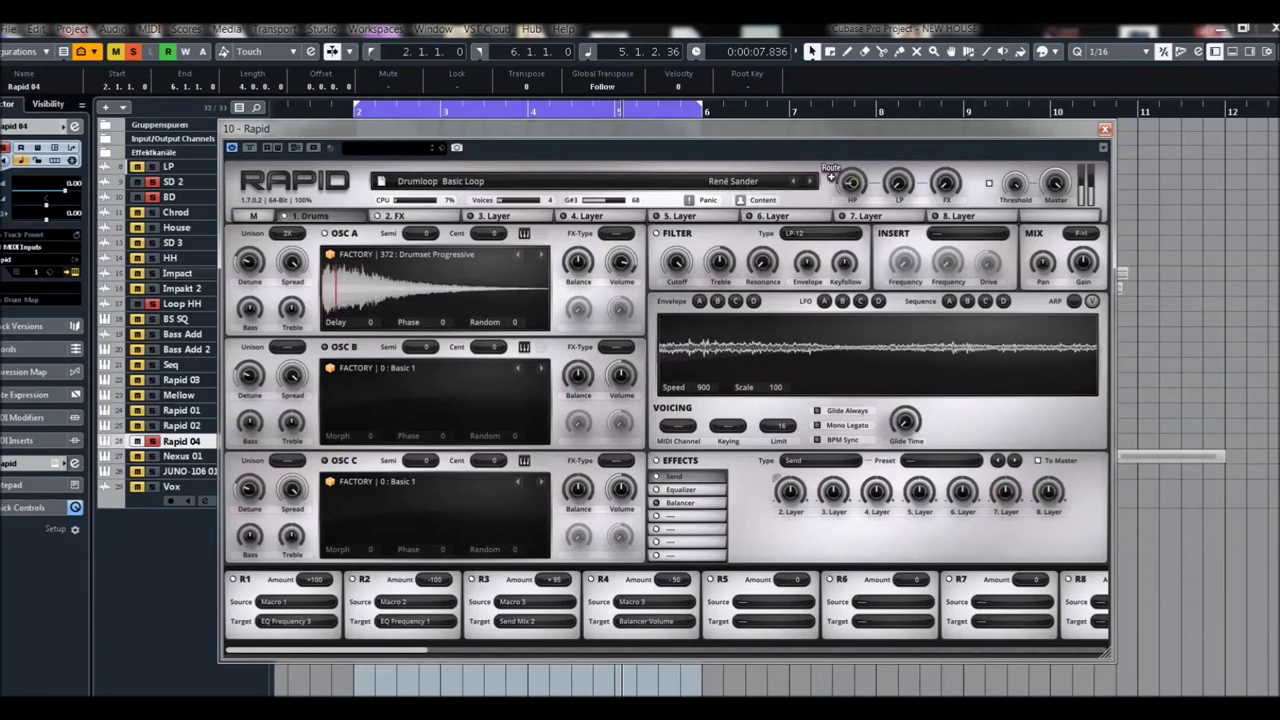
click(853, 190)
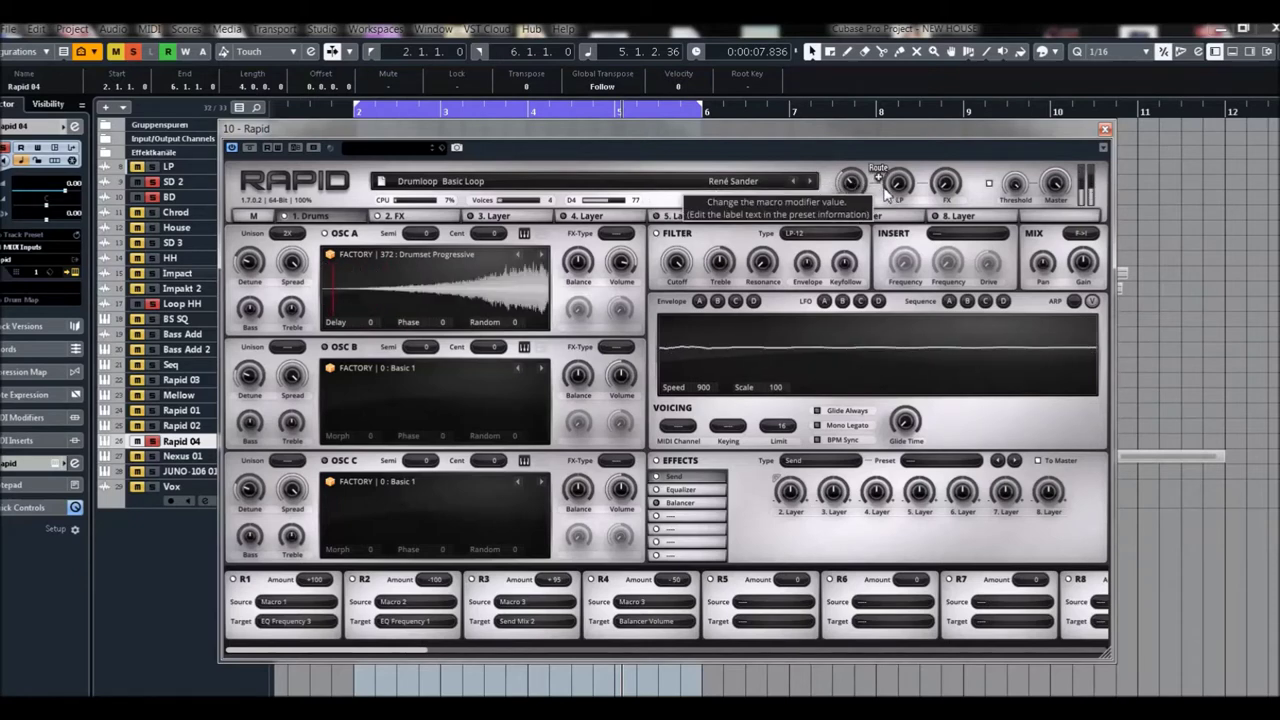
click(1104, 129)
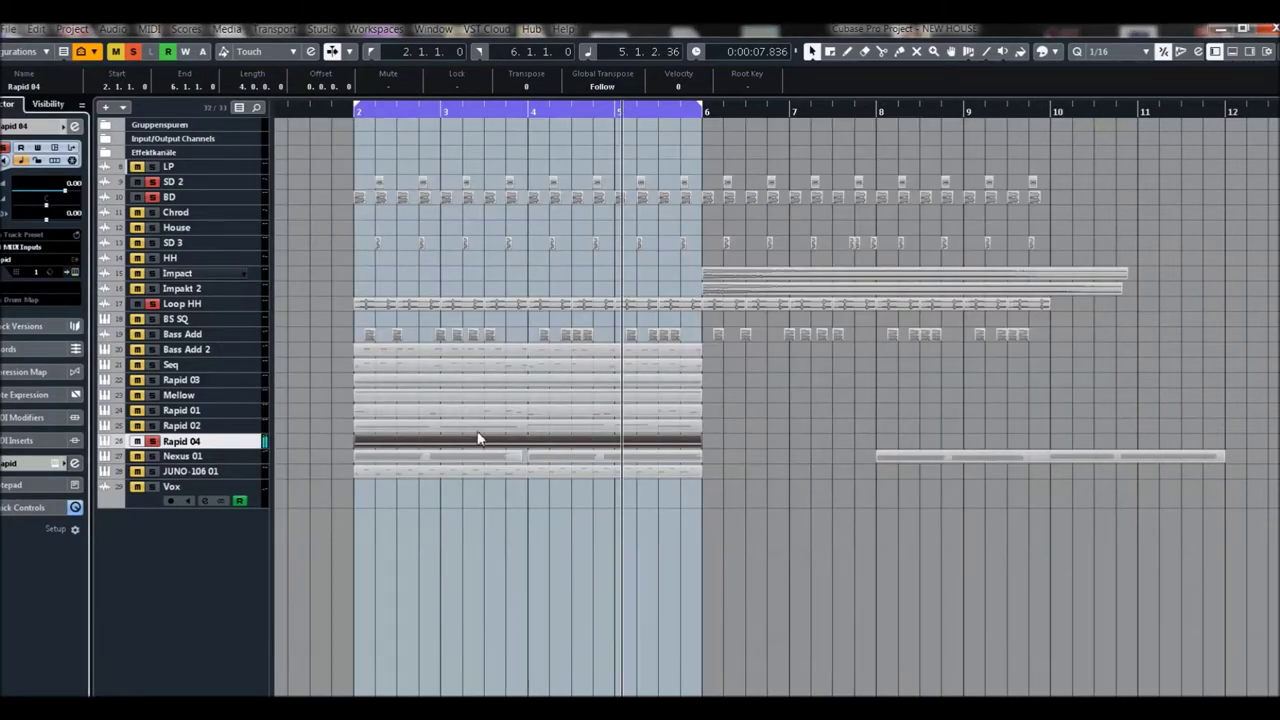
Transpose all four C3 notes in the Rapid 04 part up to D3 and return to the arrangement
key(space)
key(space)
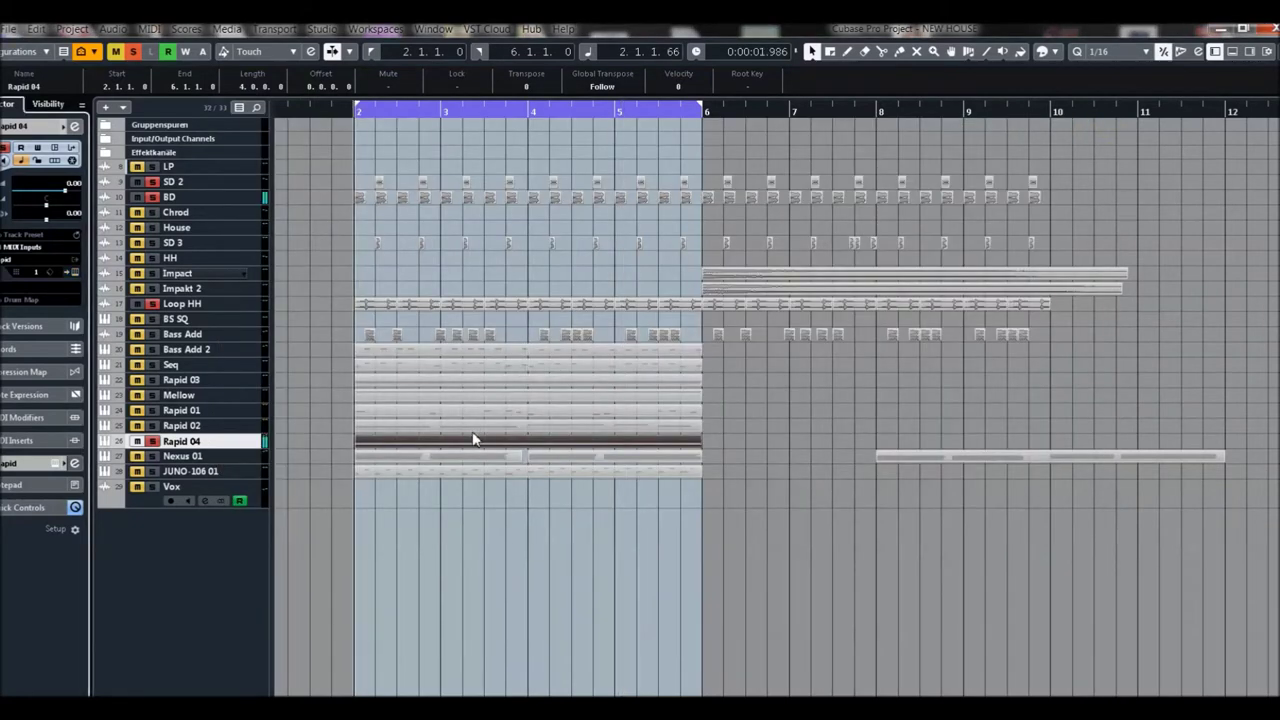
double_click(418, 446)
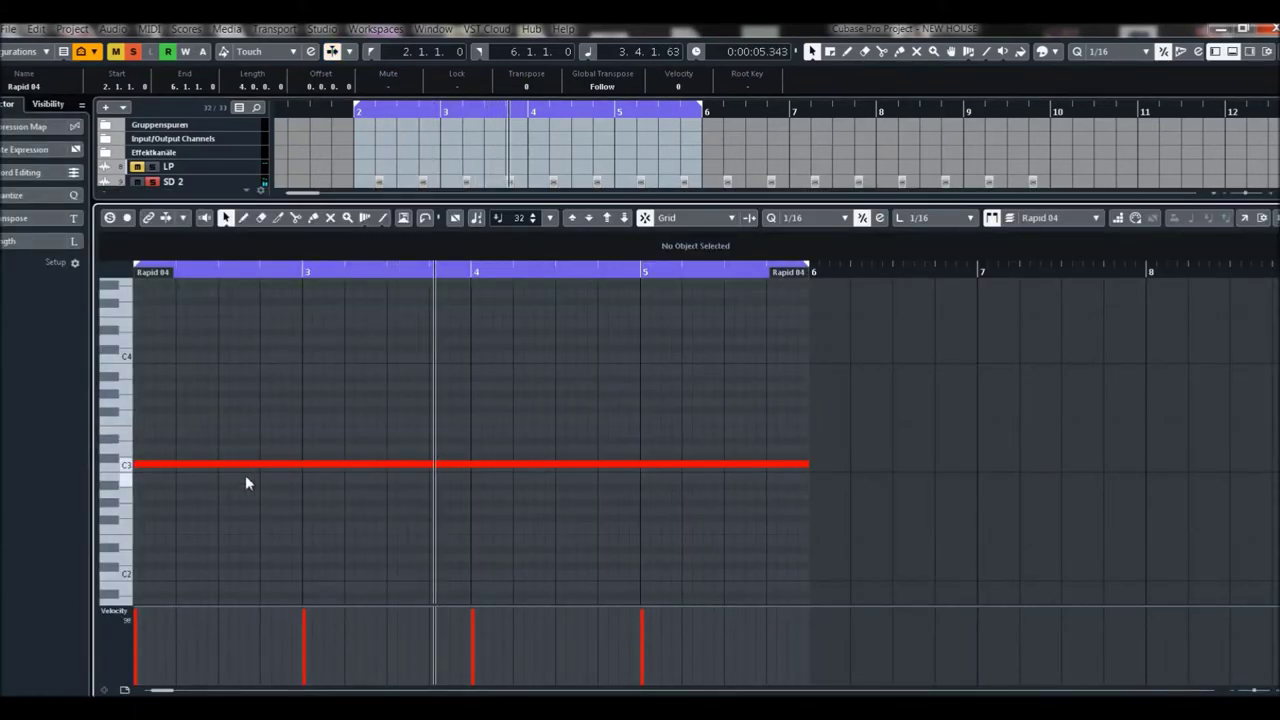
drag(257, 444, 290, 488)
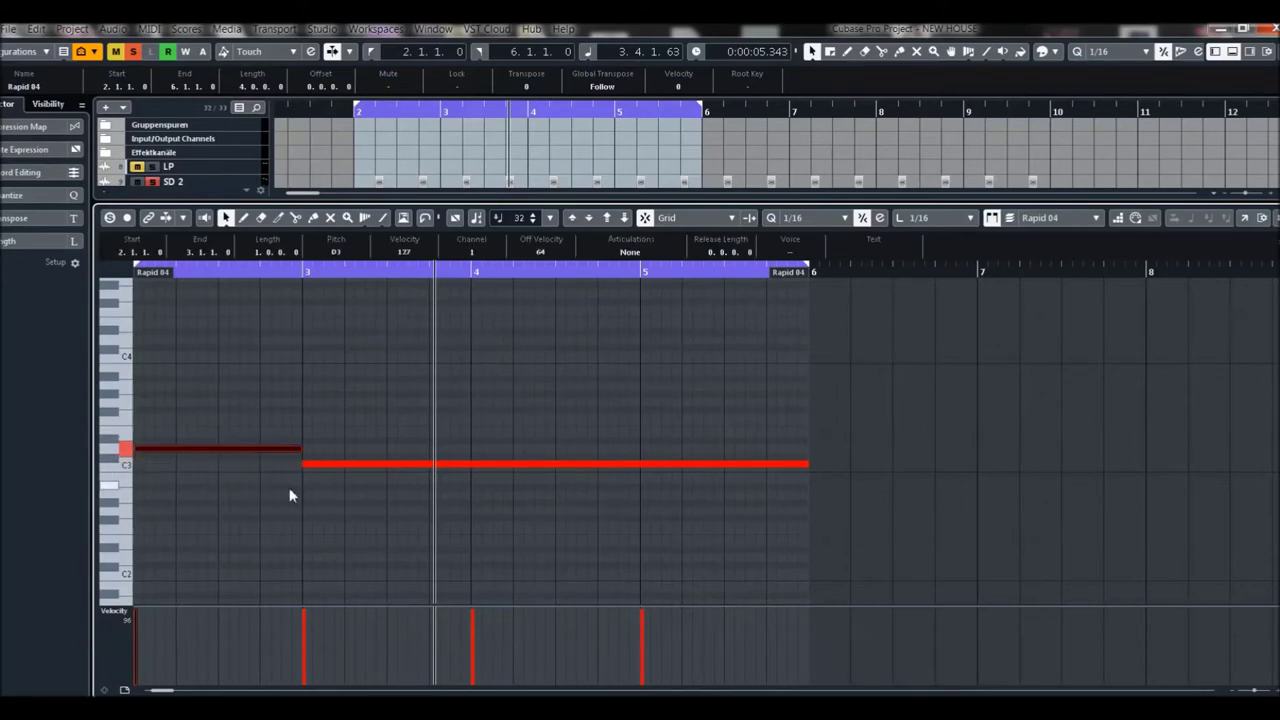
drag(400, 443, 834, 517)
key(Up)
key(Up)
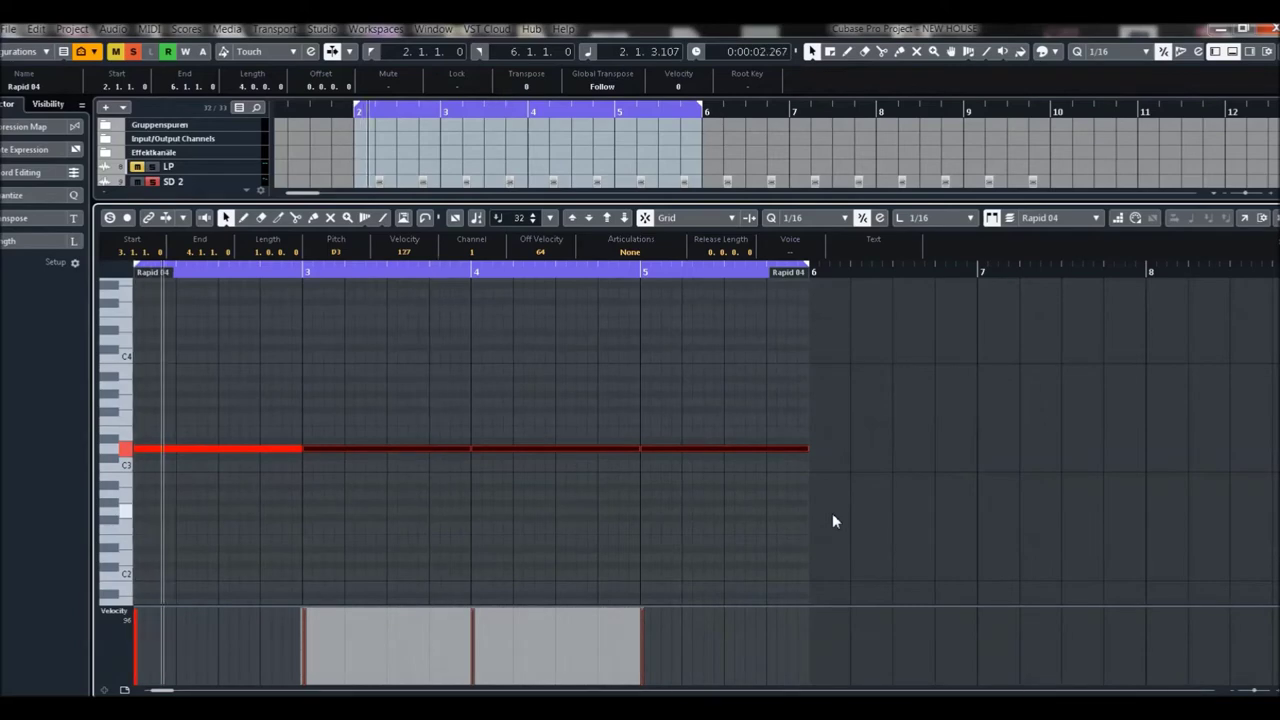
key(Return)
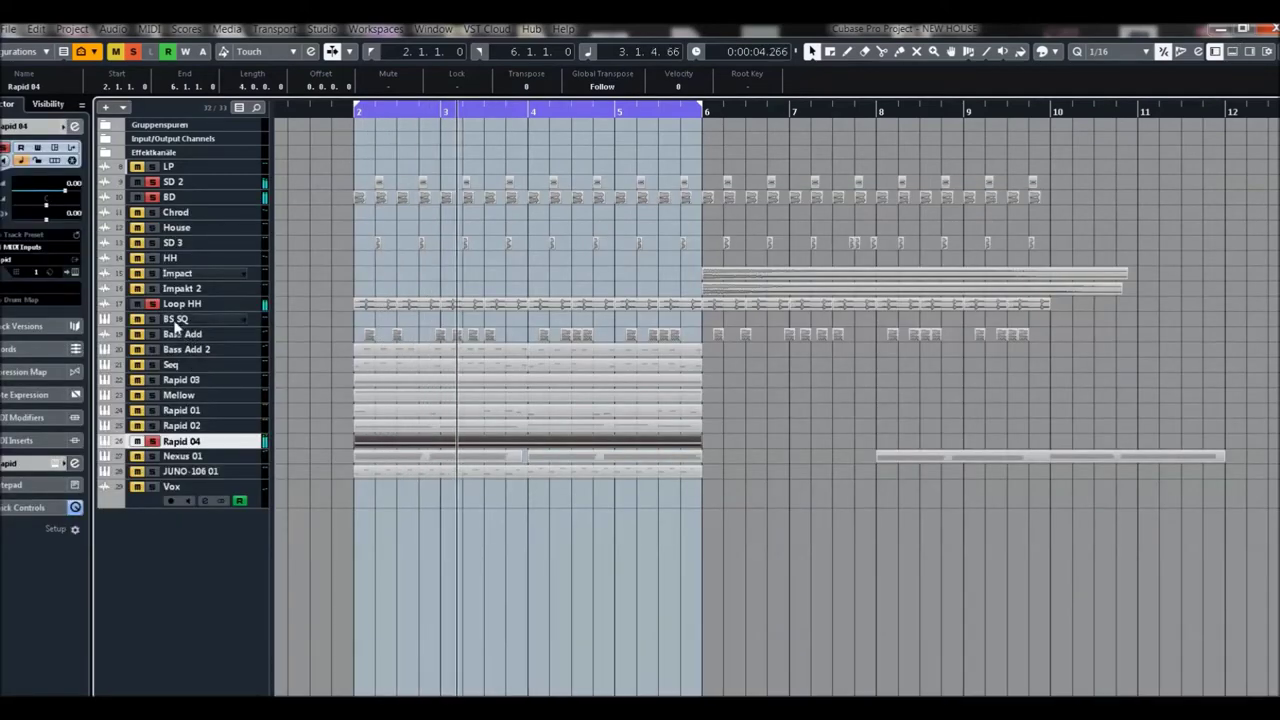
Delete the Bass Add audio events between bars 2 and 6
click(472, 343)
drag(350, 327, 700, 343)
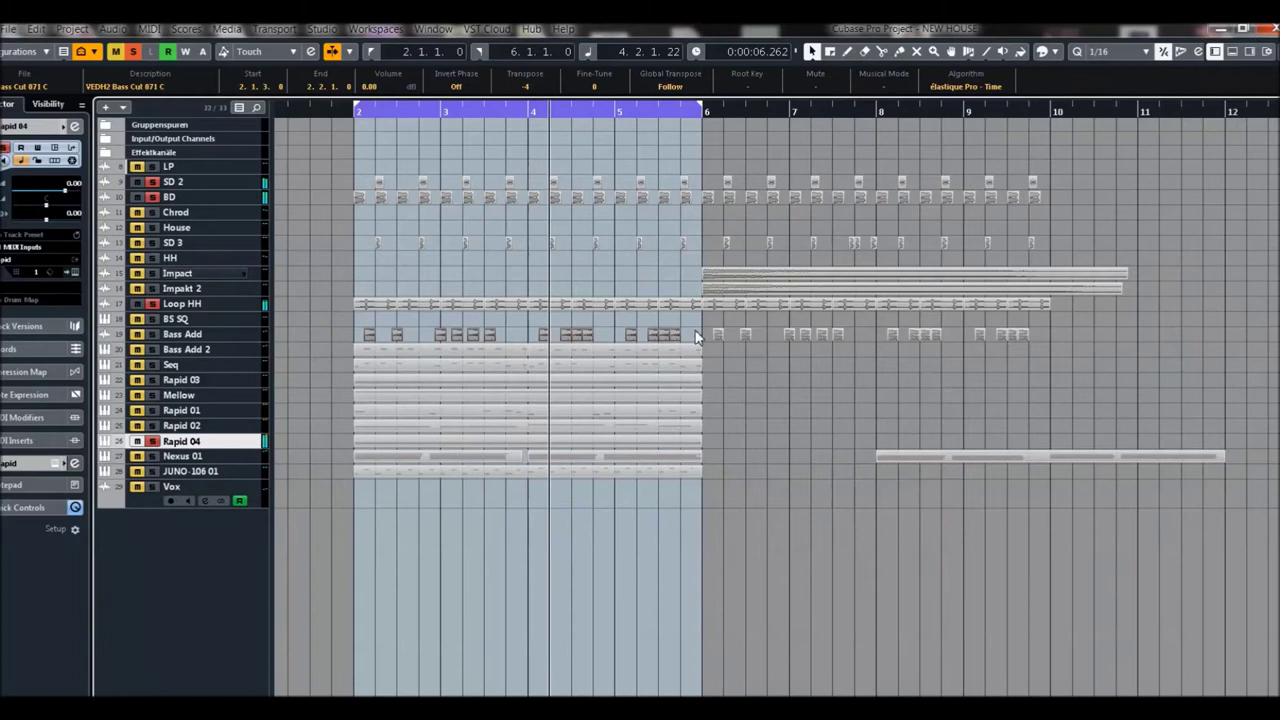
key(Delete)
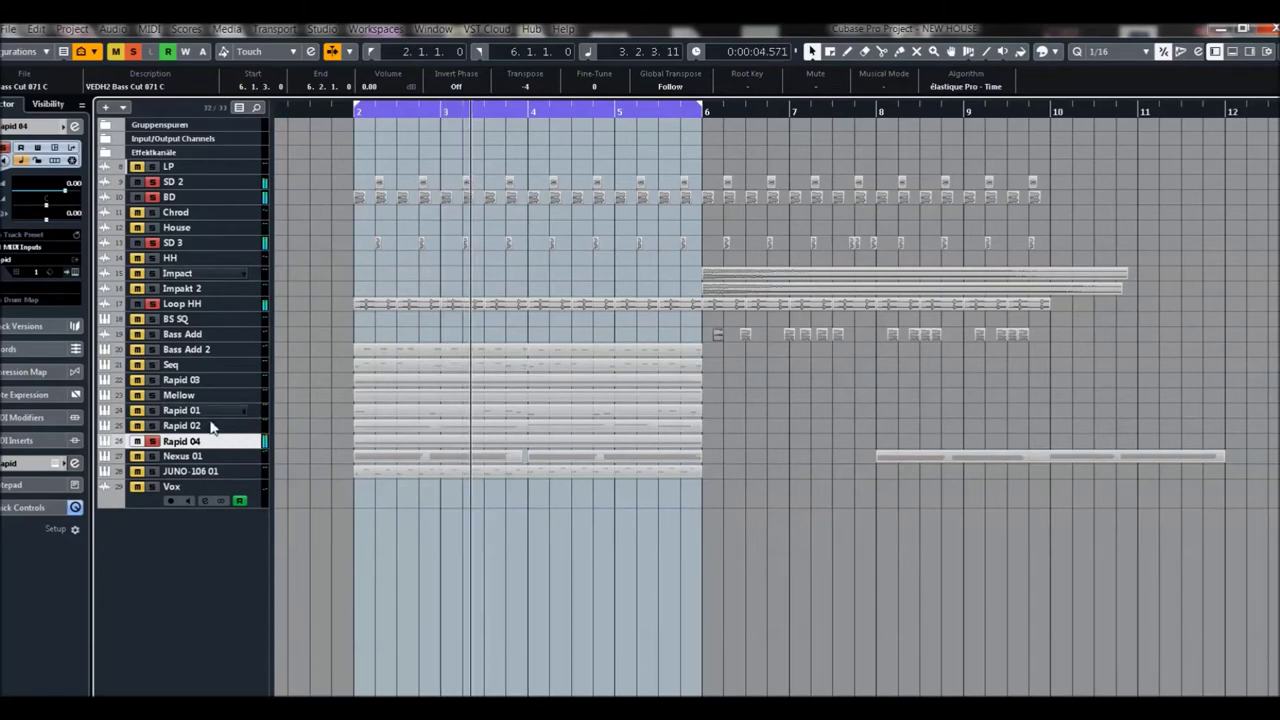
Check the Rapid 04 instrument's patch settings and rename its track as LP
click(166, 450)
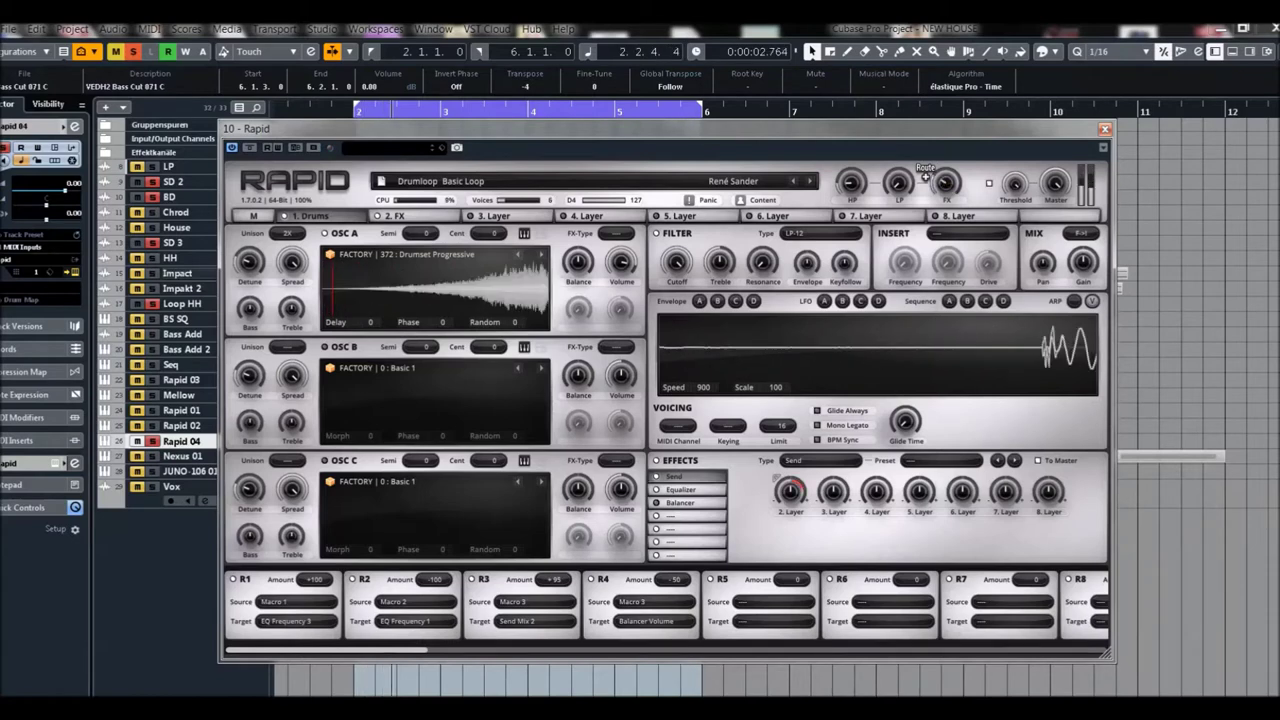
click(1104, 128)
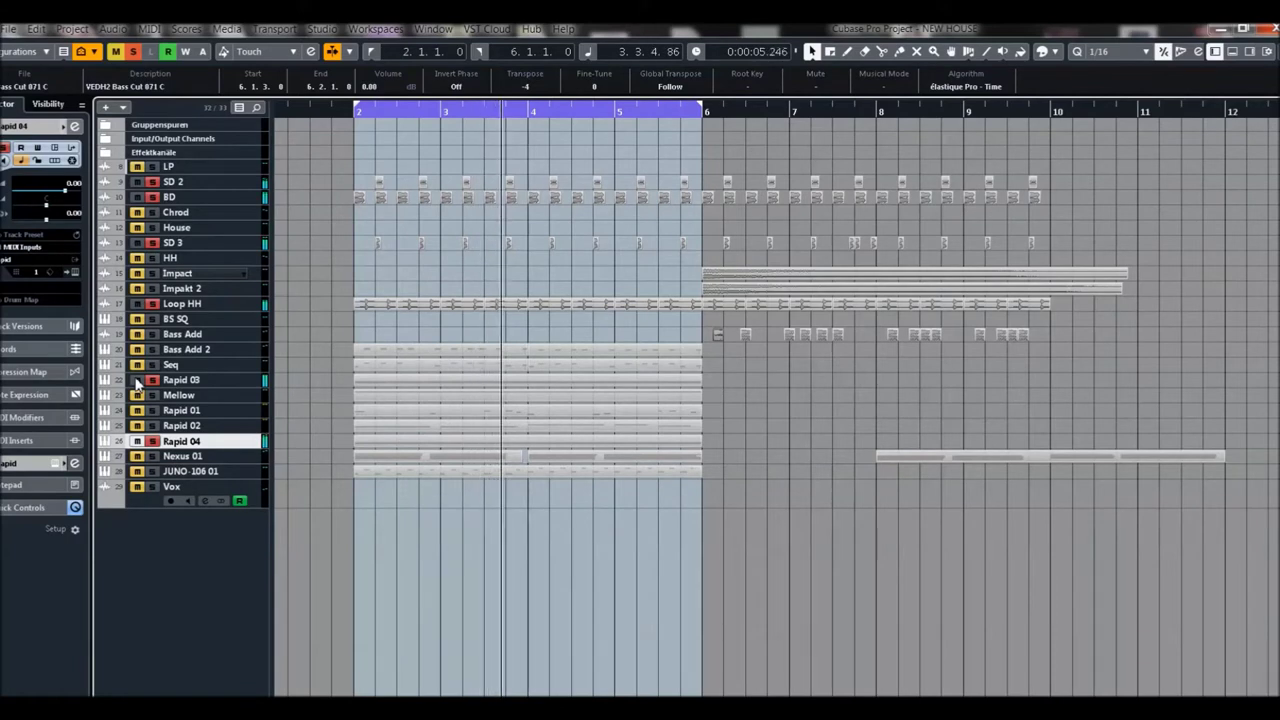
double_click(180, 442)
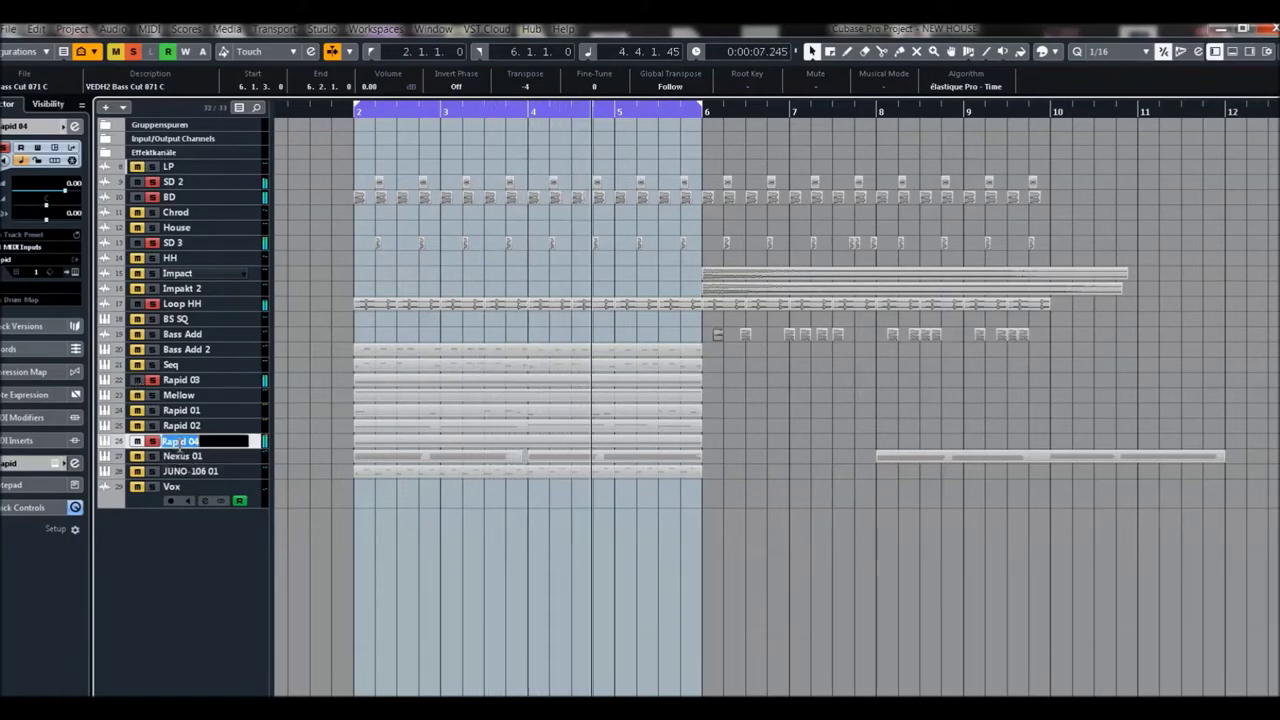
text(LP)
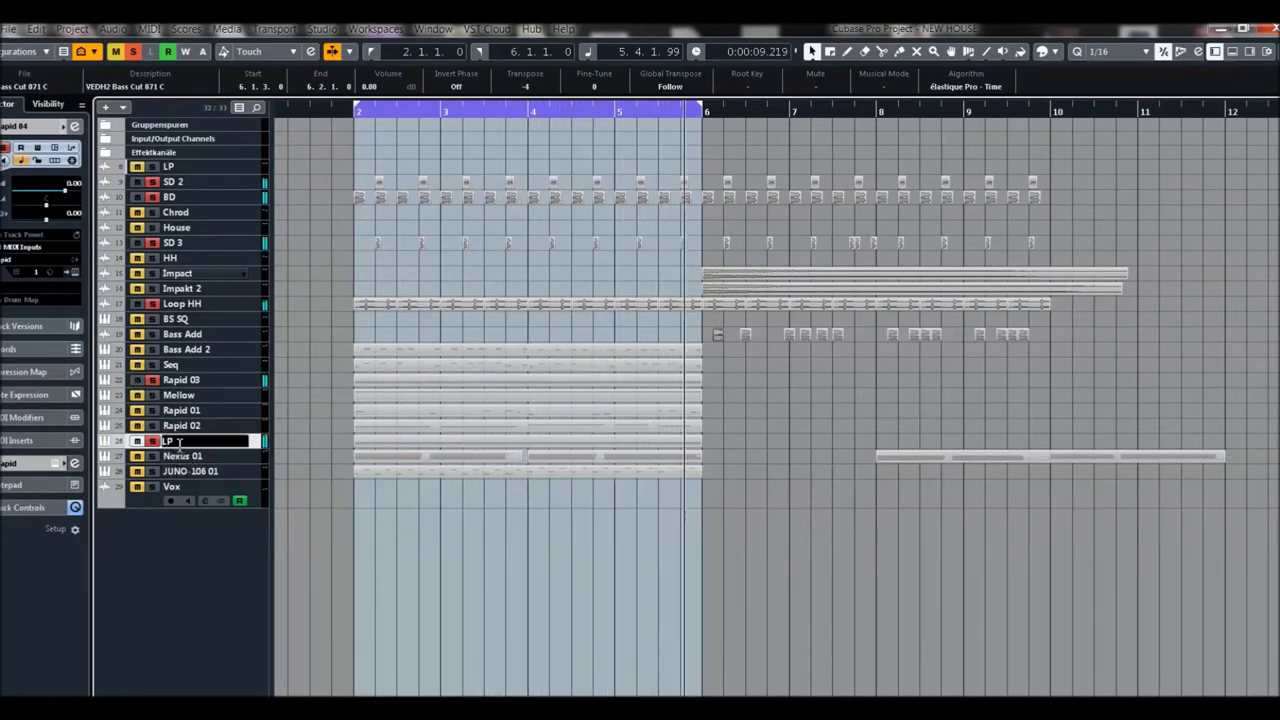
key(Return)
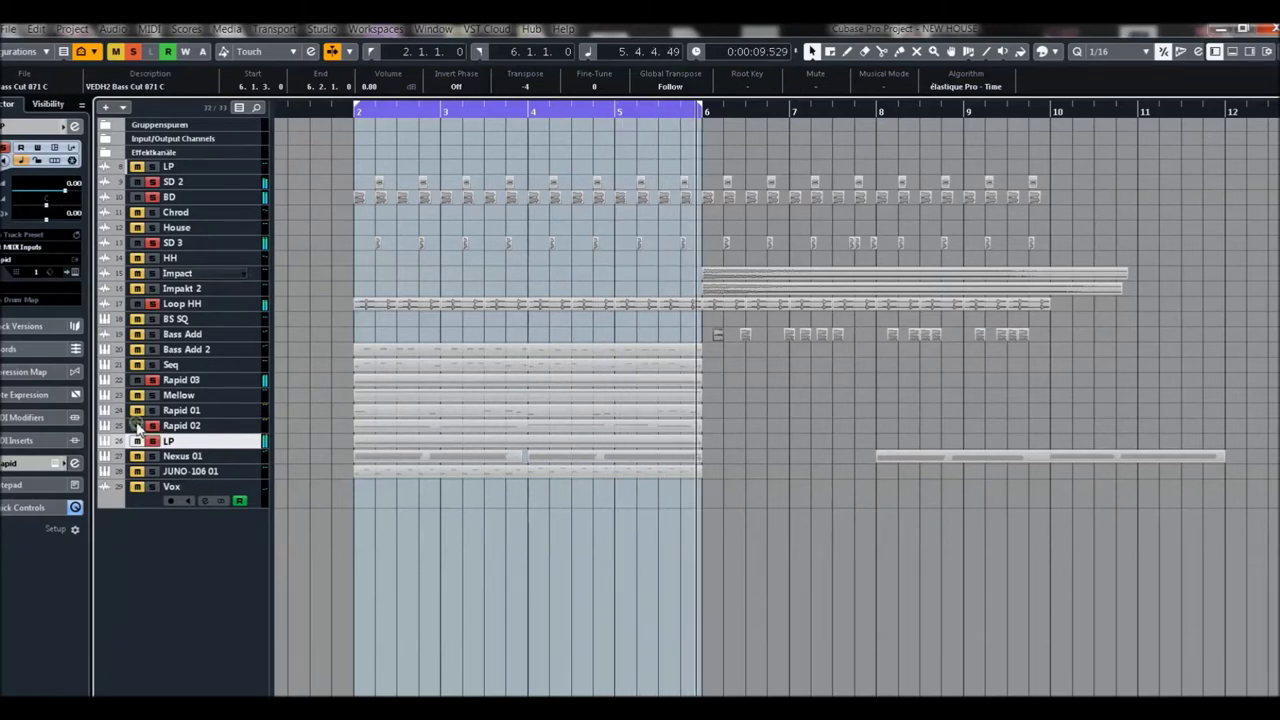
Lower the Rapid 02 track volume to -3.75
click(180, 427)
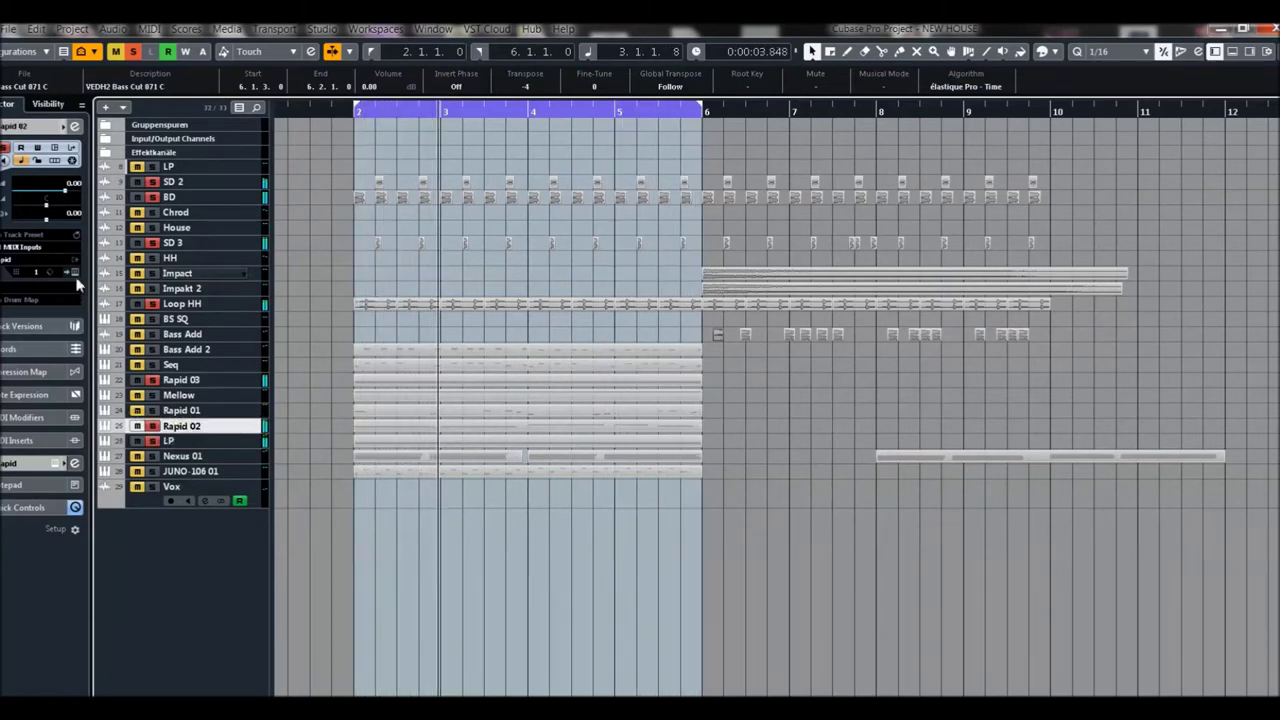
scroll(65, 196, down, 3)
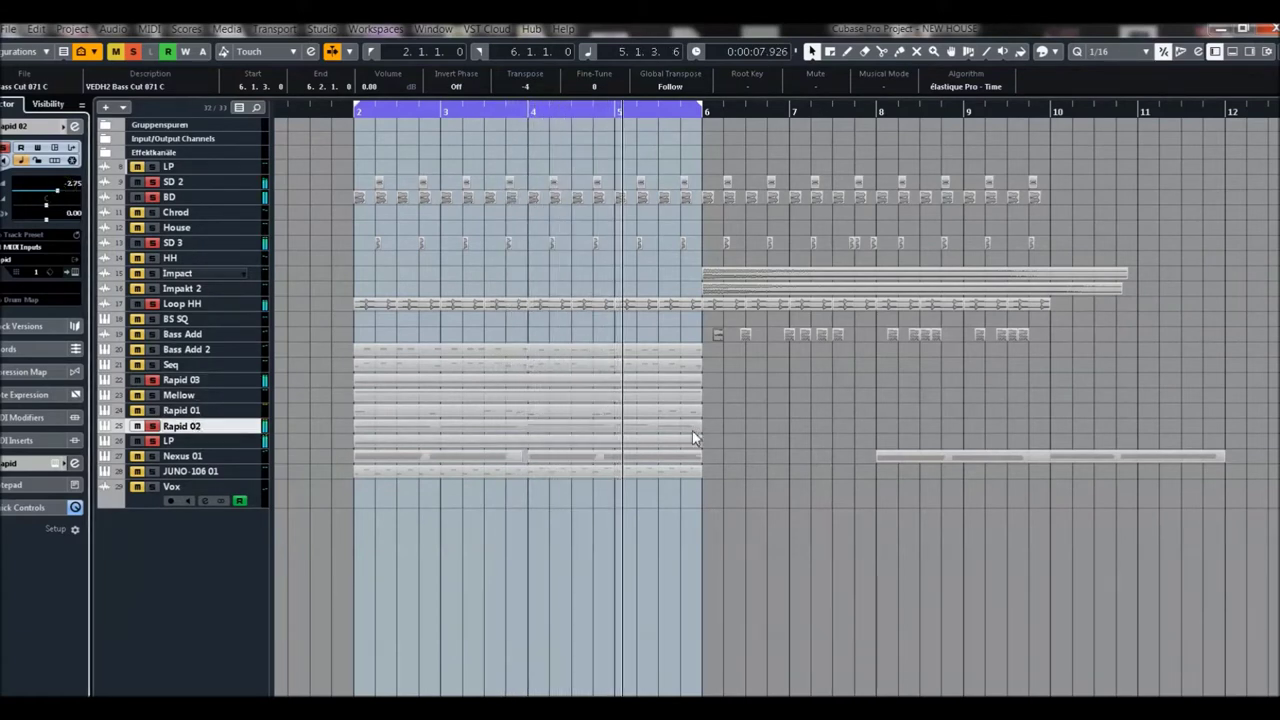
Copy the Rapid 02 part past bar 6, then shorten the original to end before bar 4 and duplicate it
click(640, 430)
drag(640, 430, 1008, 428)
drag(696, 426, 540, 426)
key(ctrl+d)
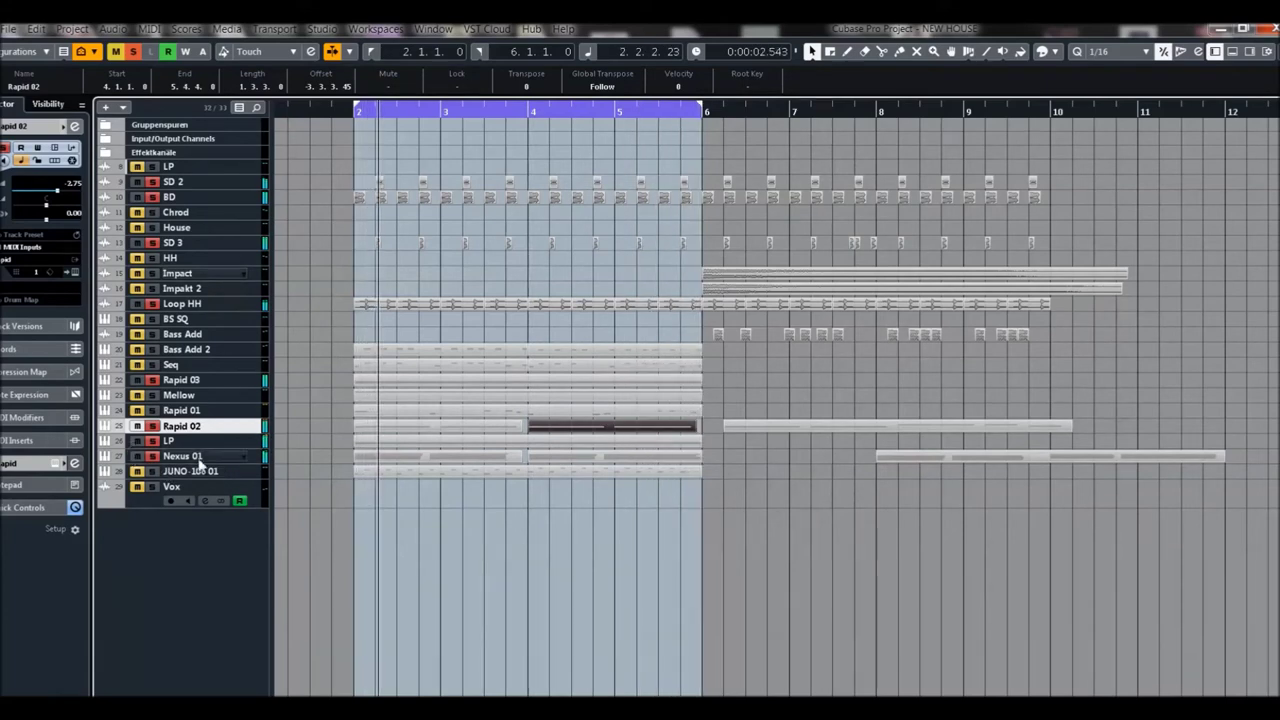
Rename the Nexus 01 track as PN
double_click(198, 456)
text(PN)
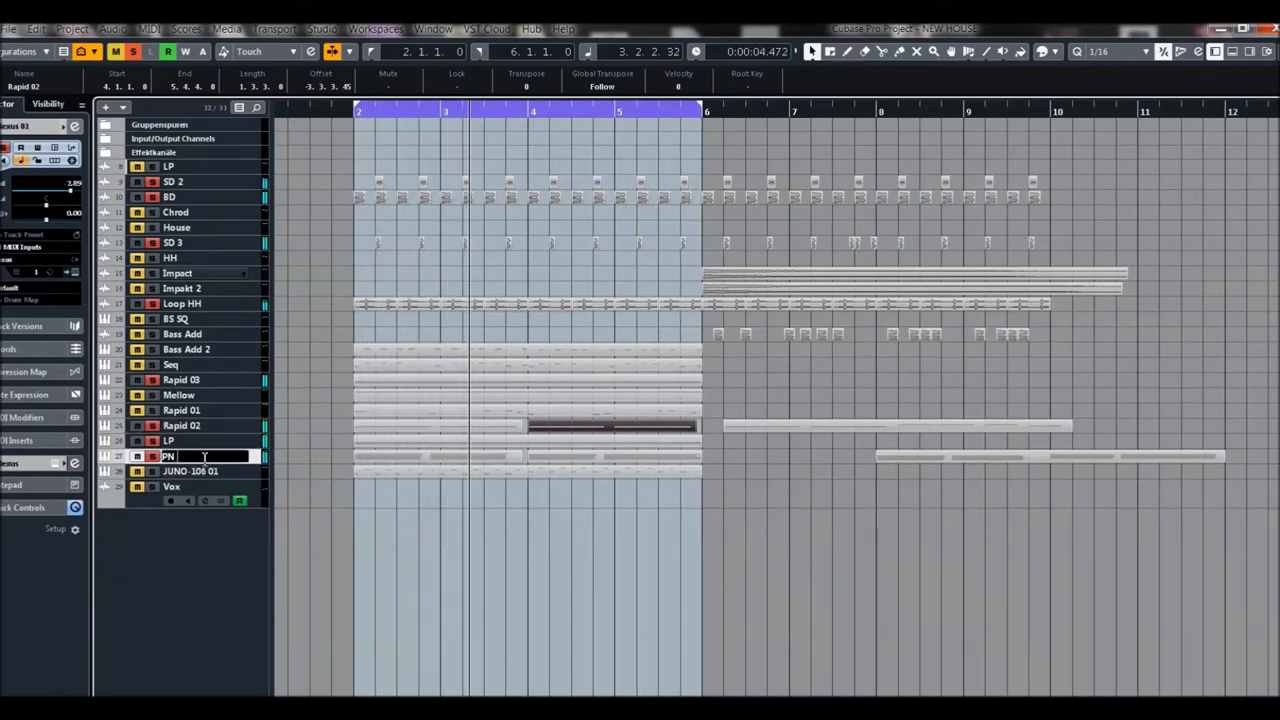
key(Return)
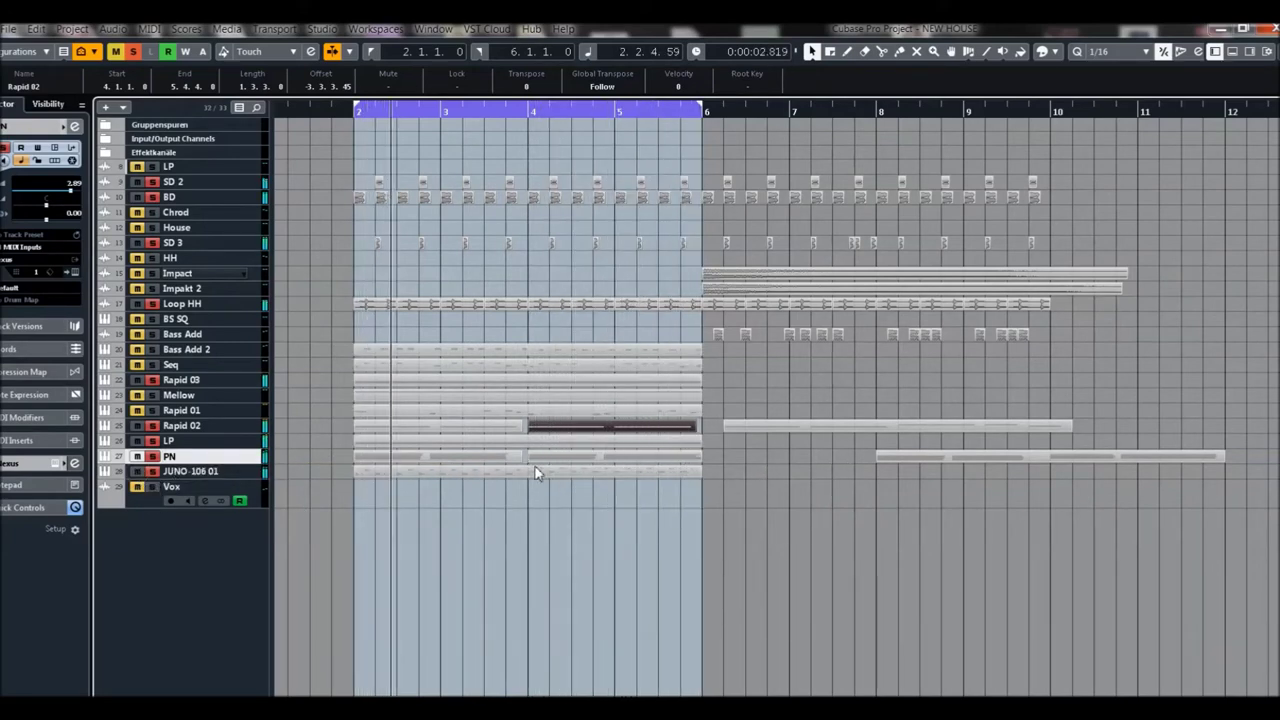
Move the JUNO-106 01 part out of the loop range to start at 6.3.1.0 and select its track
drag(474, 475, 820, 486)
click(203, 476)
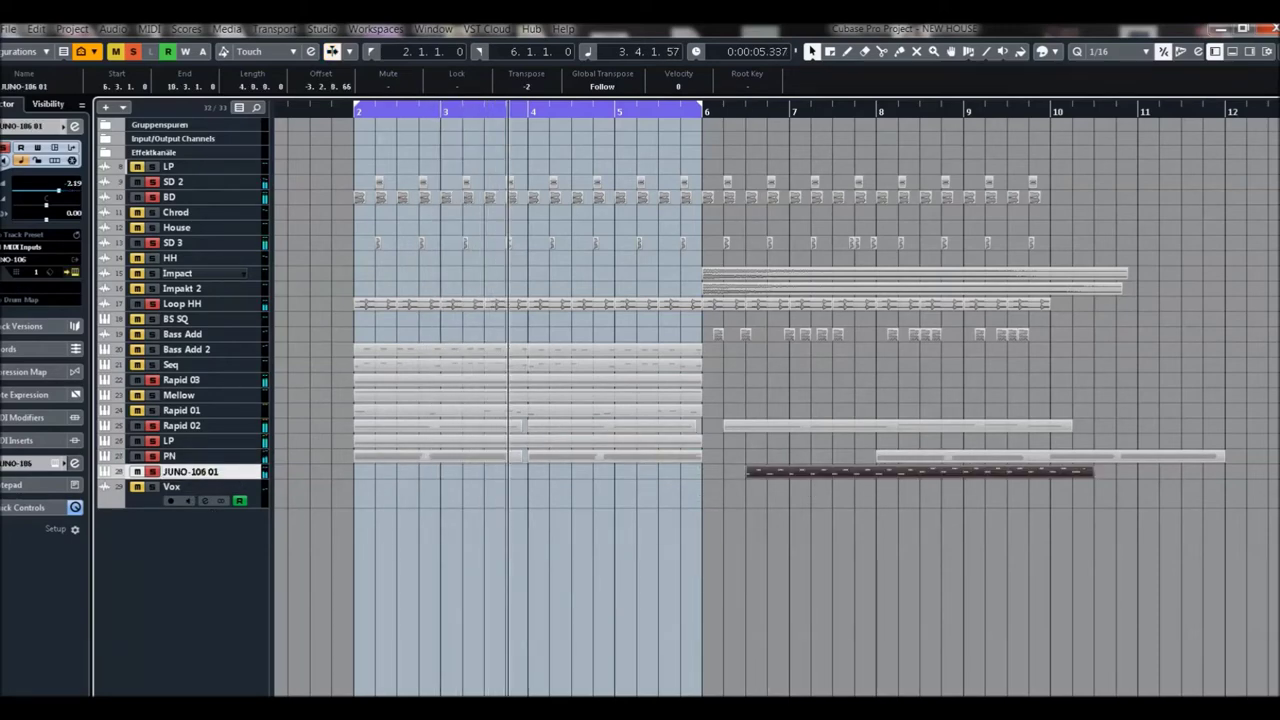
Open the JUNO-106 instrument and step forward through its patches, auditioning SQ Bass Delay and PL Pluck Piano
key(Return)
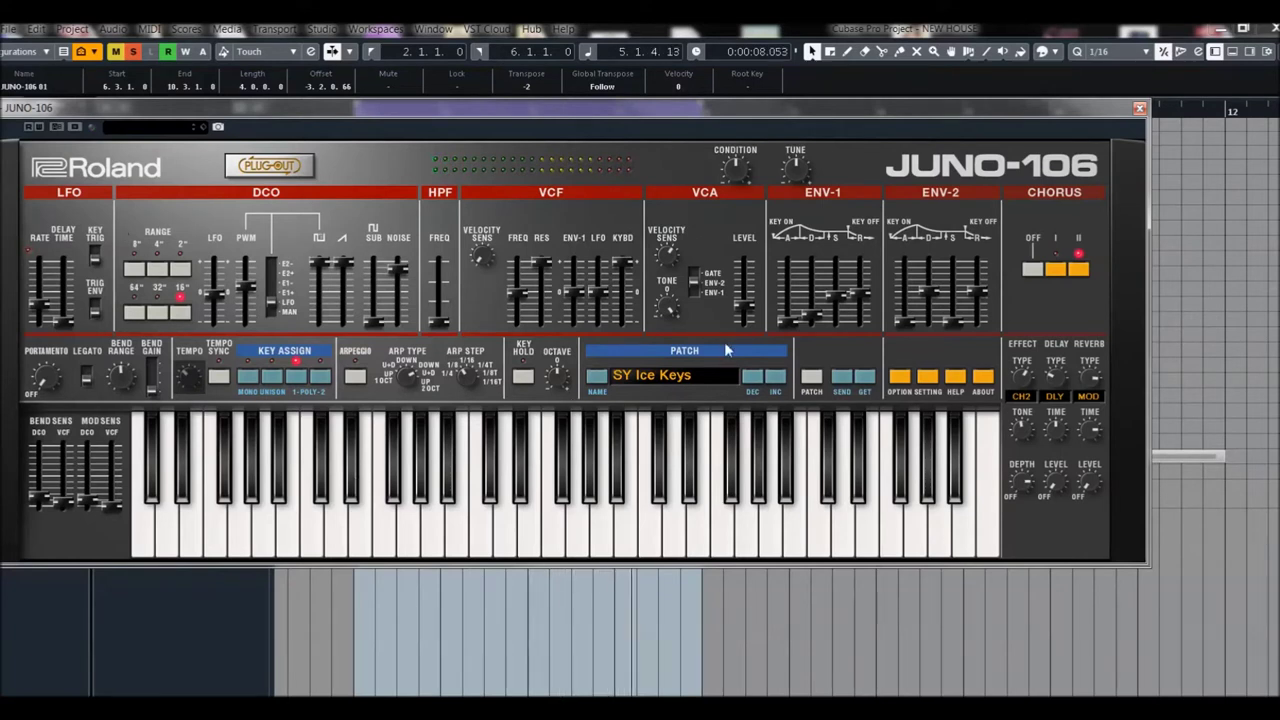
click(776, 378)
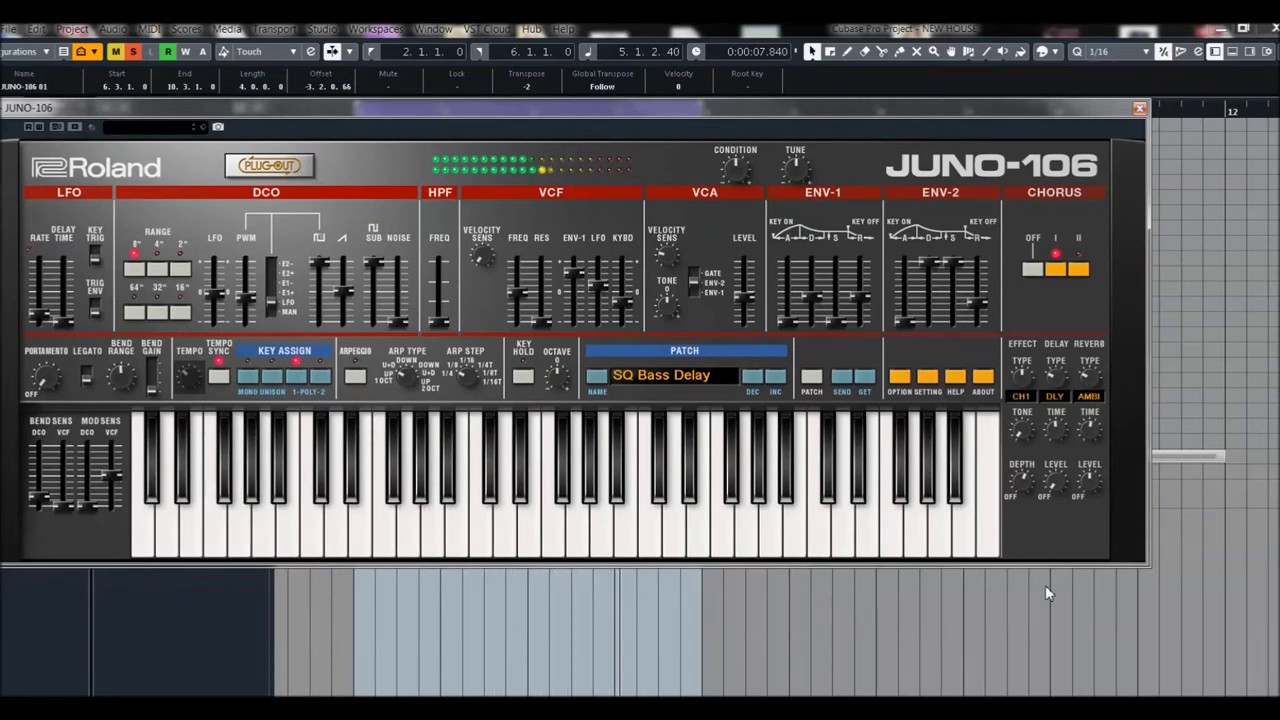
click(776, 378)
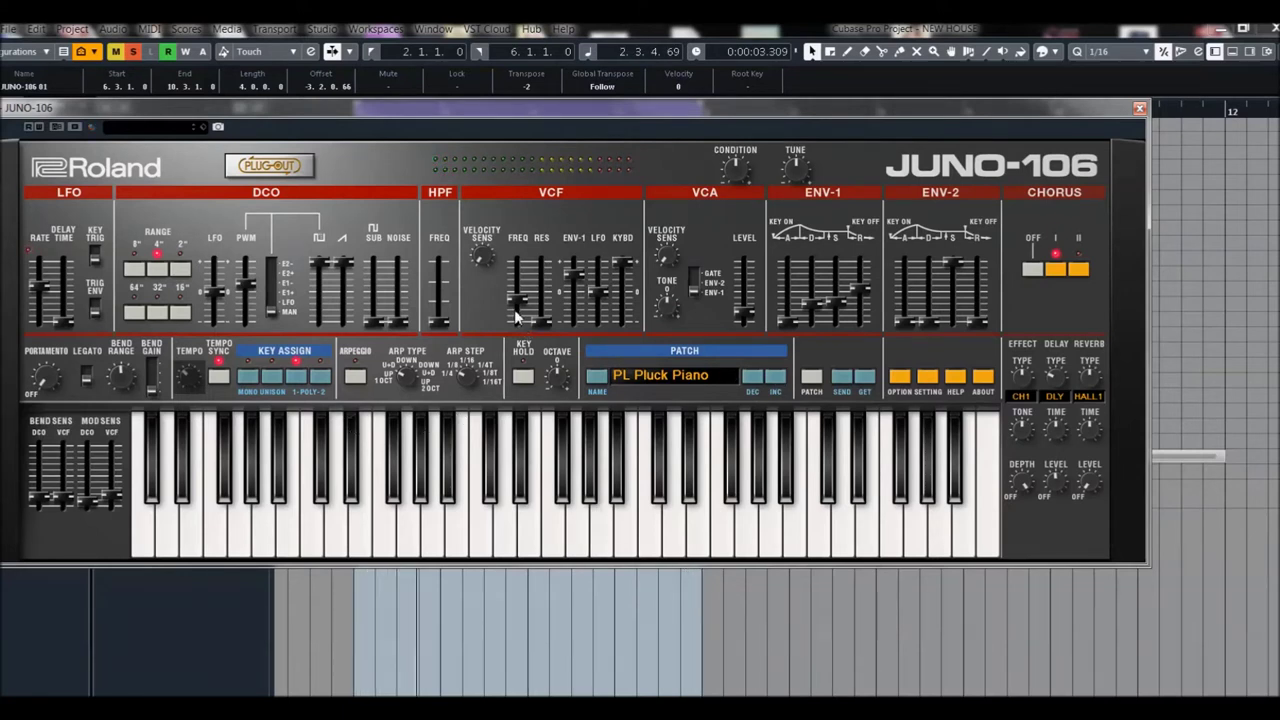
Raise the VCA level of the JUNO-106 patch and close the instrument window
drag(745, 300, 752, 302)
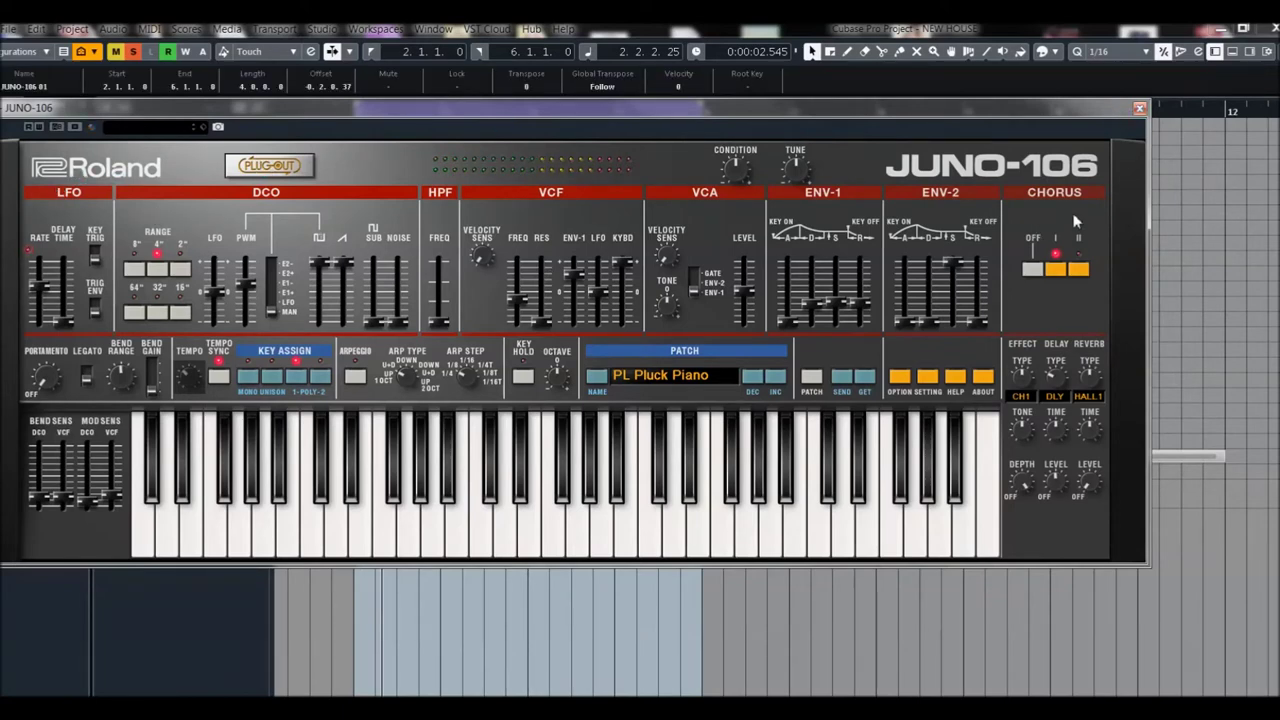
click(1140, 109)
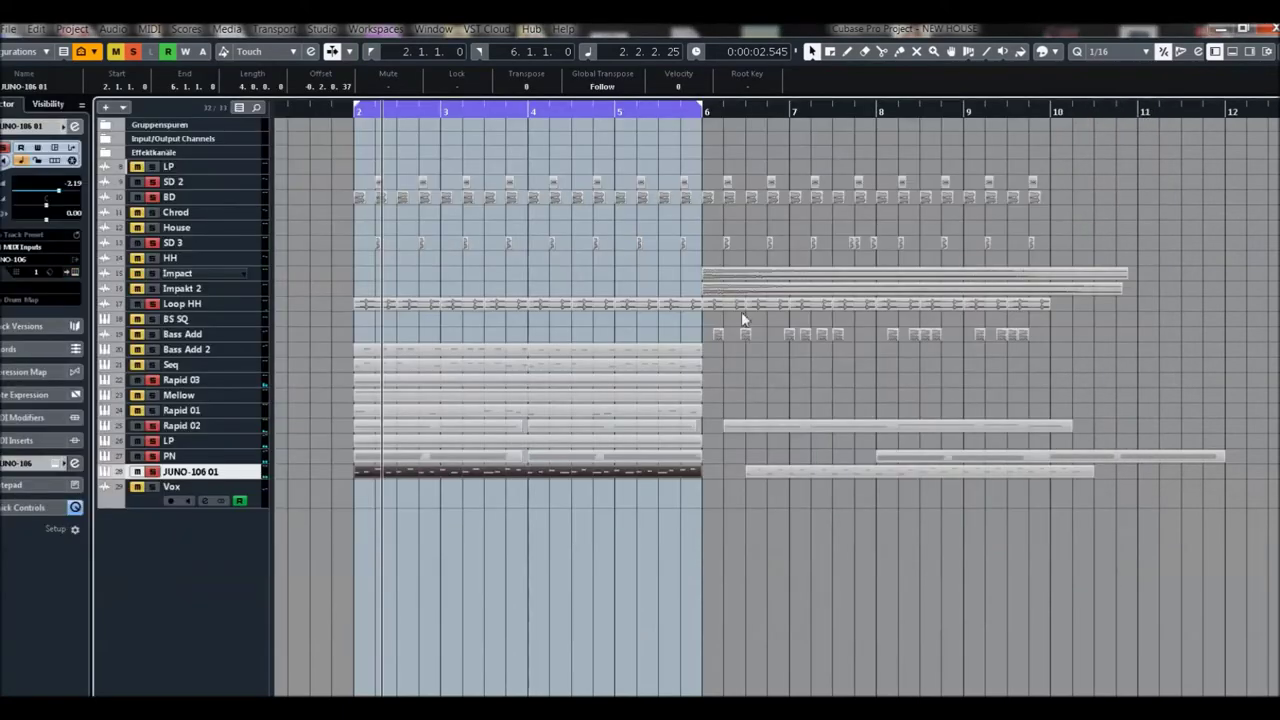
Open the JUNO-106 01 part at bar 2 for note editing and swap its last two pitches to A2 and G2
double_click(493, 474)
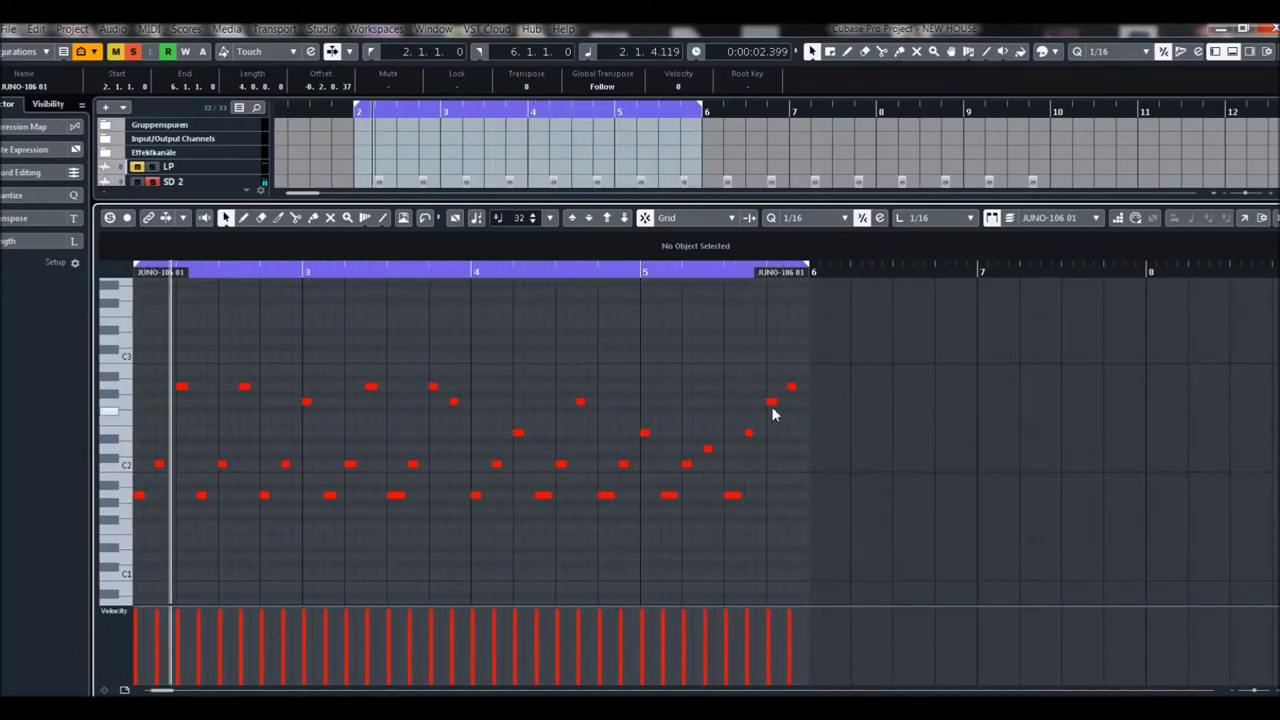
mouse_move(773, 403)
mouse_down()
mouse_move(775, 388)
mouse_move(793, 402)
mouse_up()
click(618, 562)
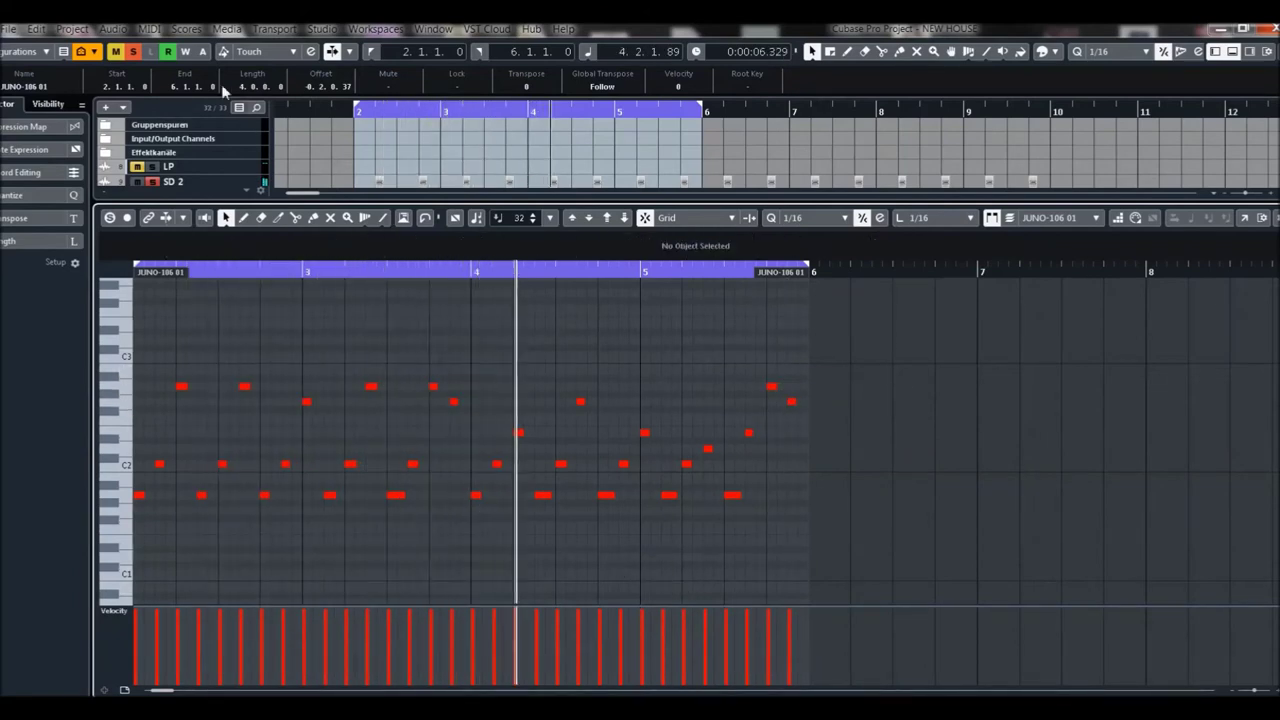
Apply the Fixed Lengths function to the JUNO-106 01 notes at 1/16
click(148, 30)
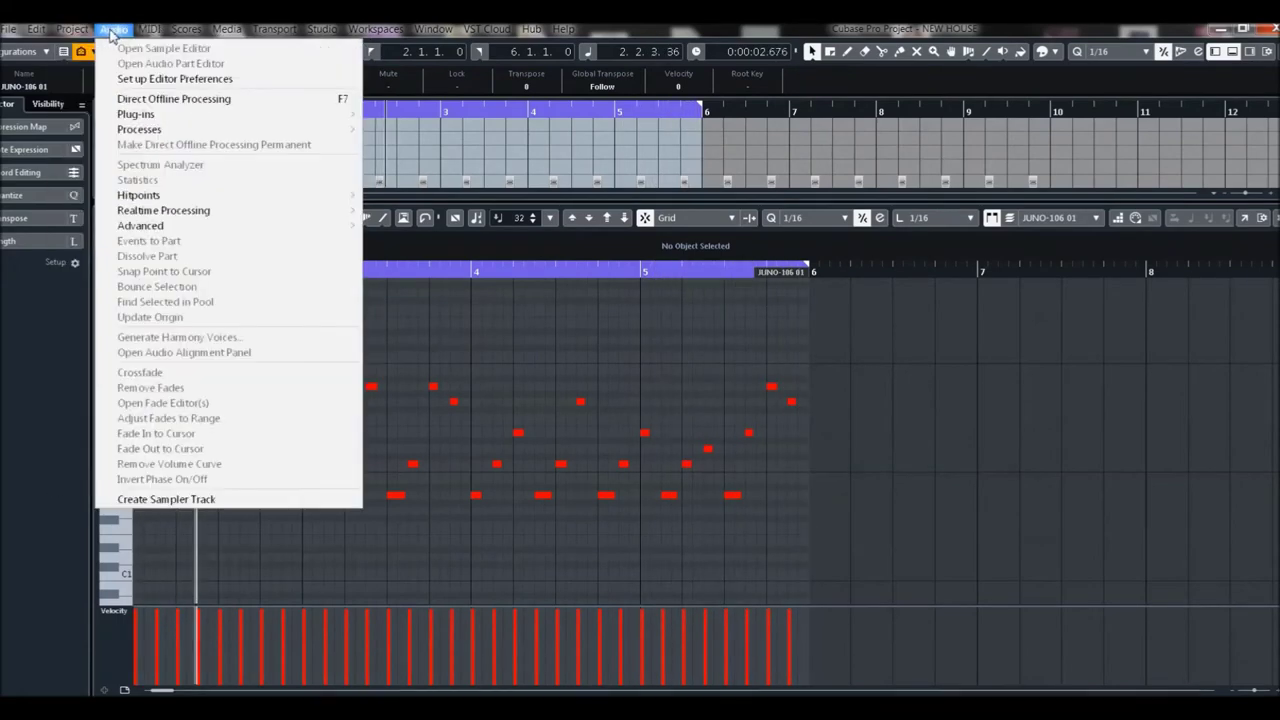
mouse_move(255, 252)
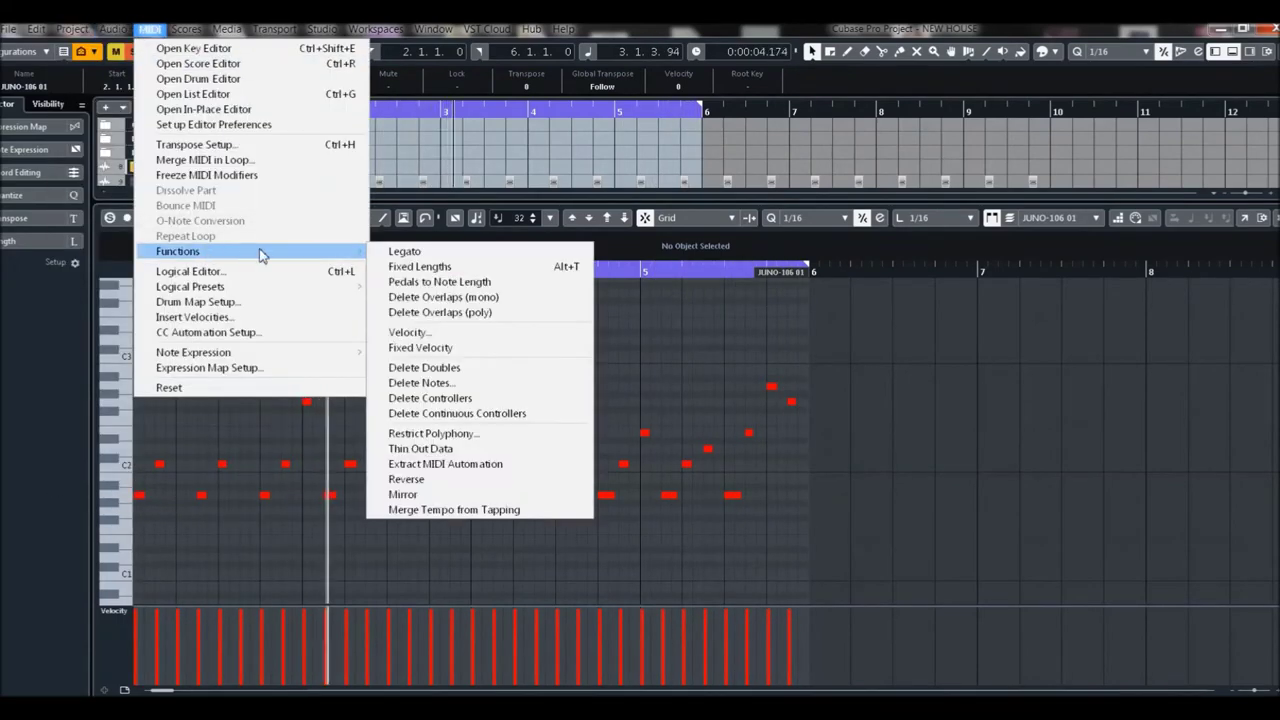
click(430, 266)
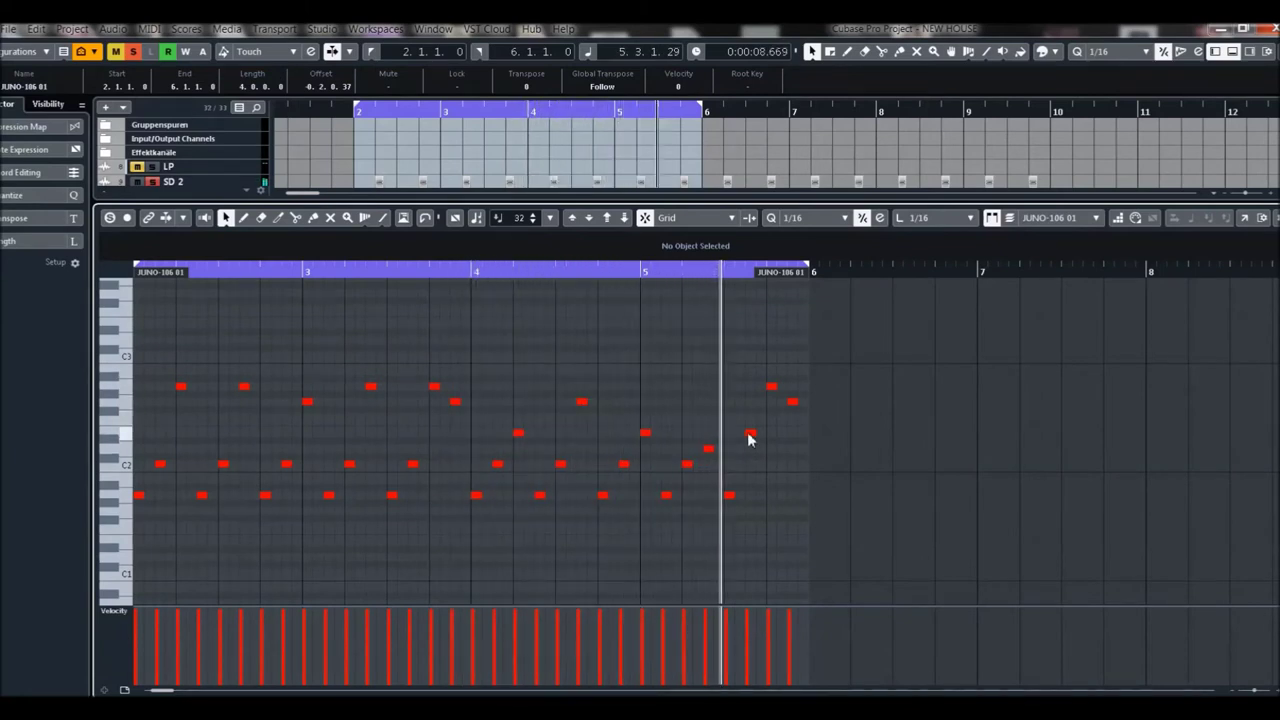
Move the note at 5.3.3 to A2 and the last two notes to G2 and E2
drag(750, 437, 755, 381)
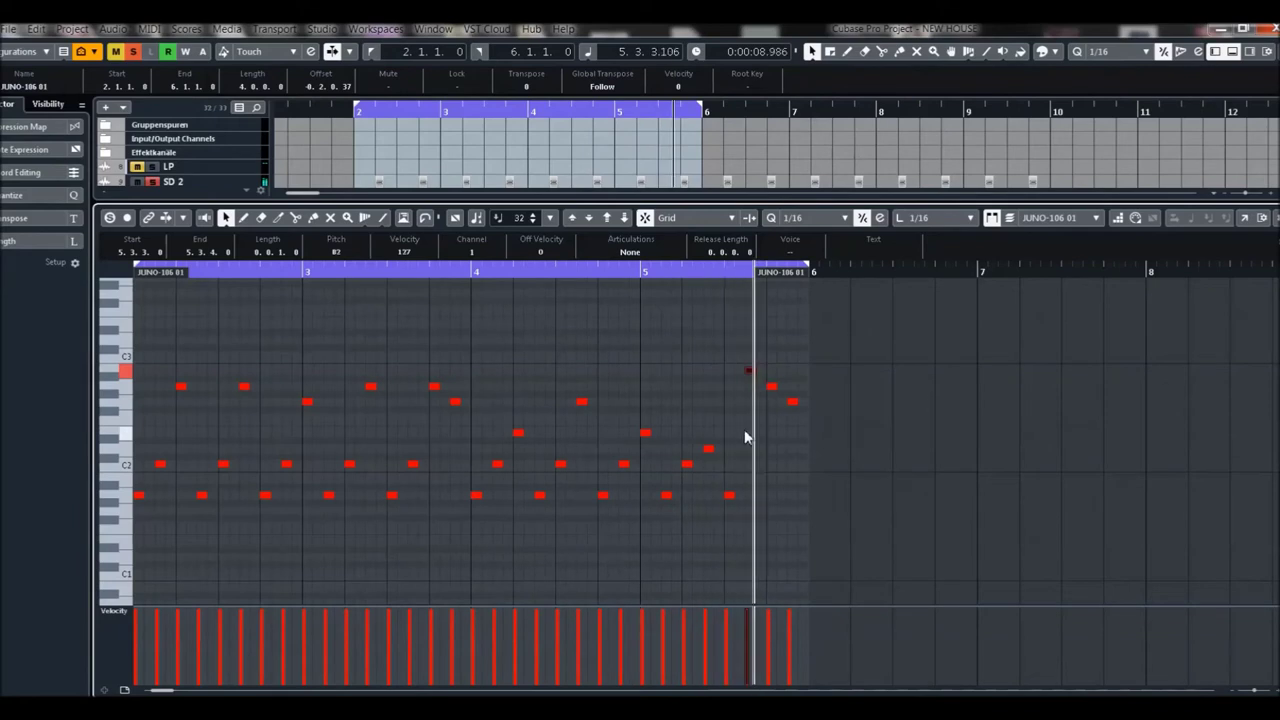
click(750, 371)
drag(750, 371, 752, 390)
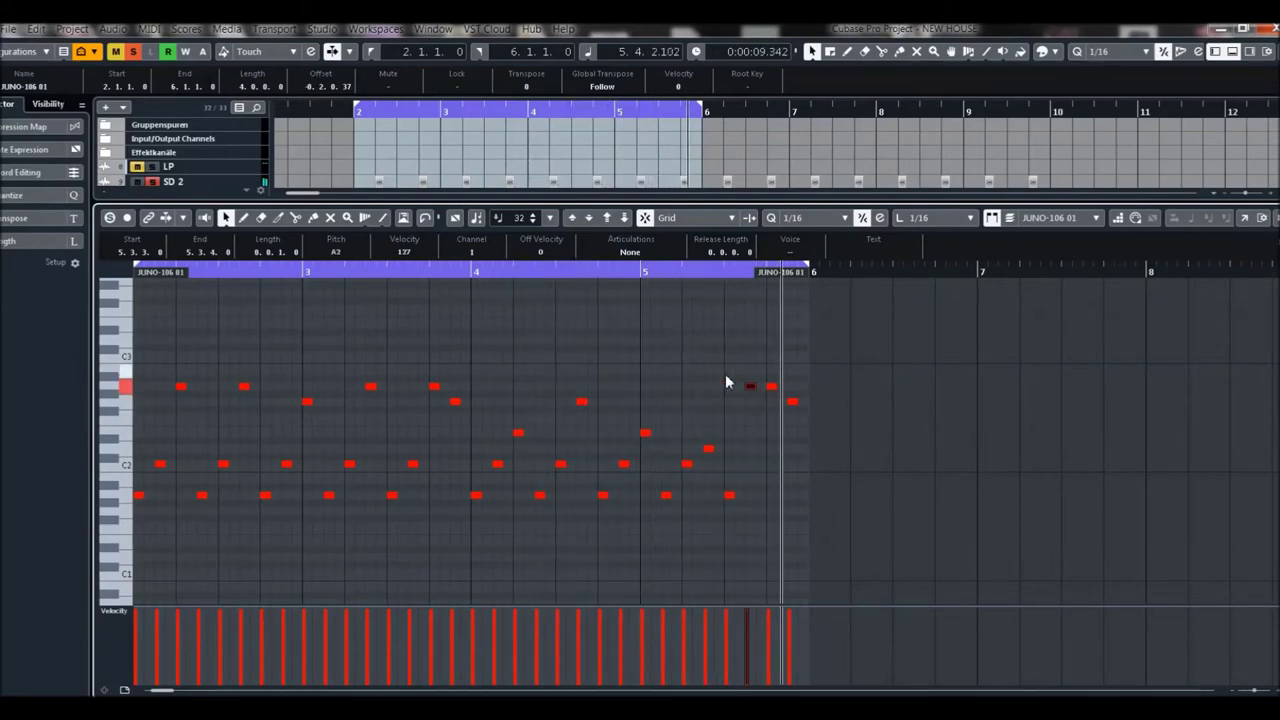
drag(772, 389, 795, 440)
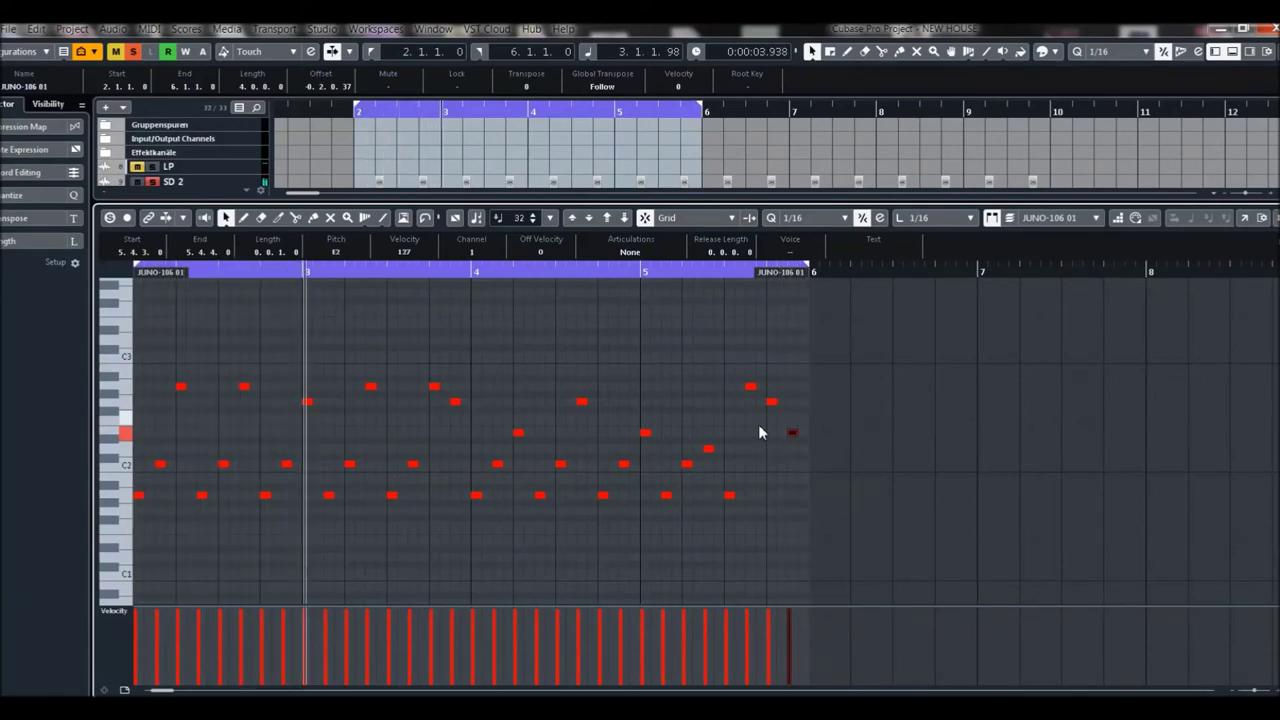
Try the note at 2.2.1 on G2, and undo back through the note moves and the Fixed Lengths edit
click(181, 387)
drag(181, 391, 182, 406)
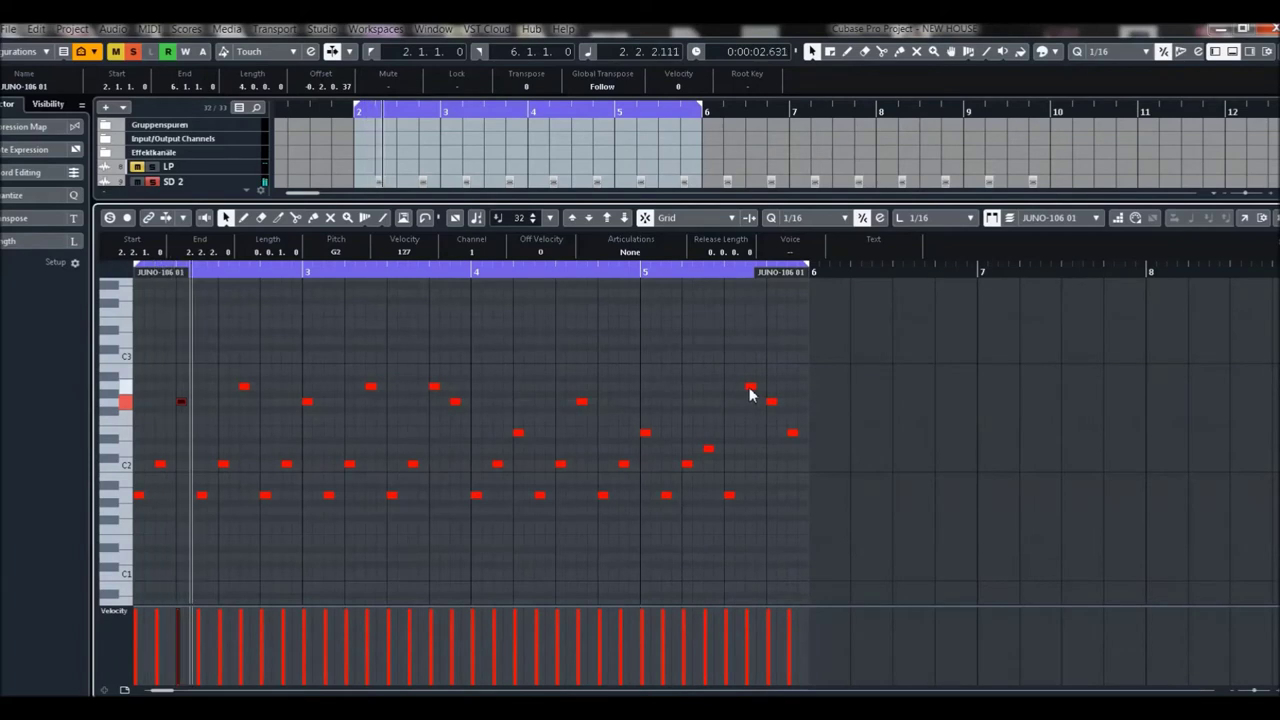
key(Up)
key(Up)
drag(750, 386, 748, 432)
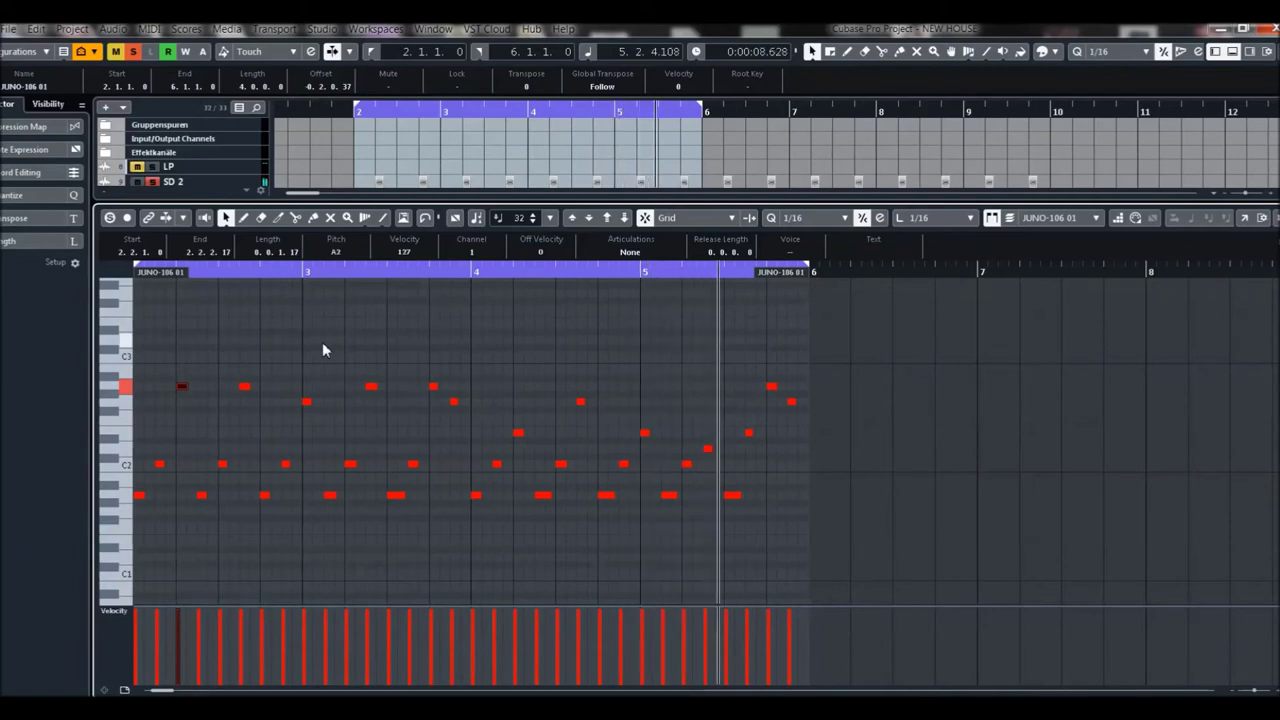
Select all notes in the JUNO-106 01 part, give them a fixed length of 1/16, and deselect them
click(149, 28)
click(703, 392)
key(ctrl+a)
click(149, 28)
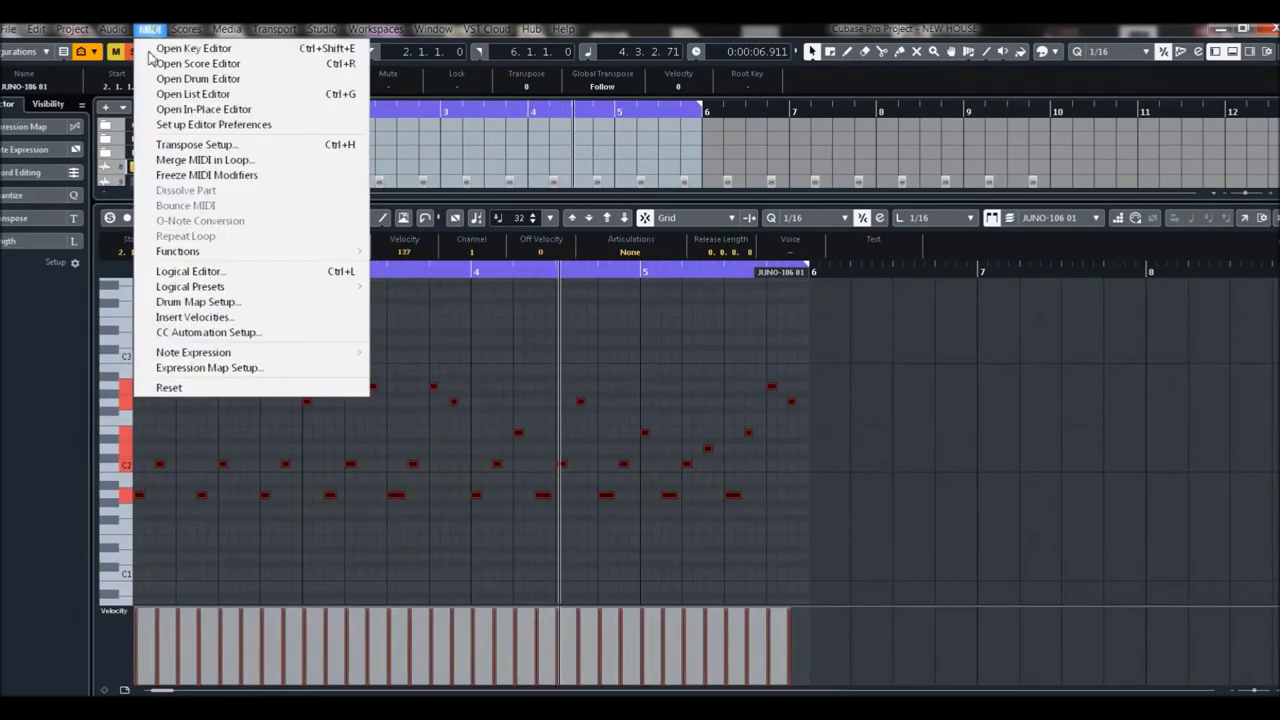
mouse_move(237, 262)
click(420, 266)
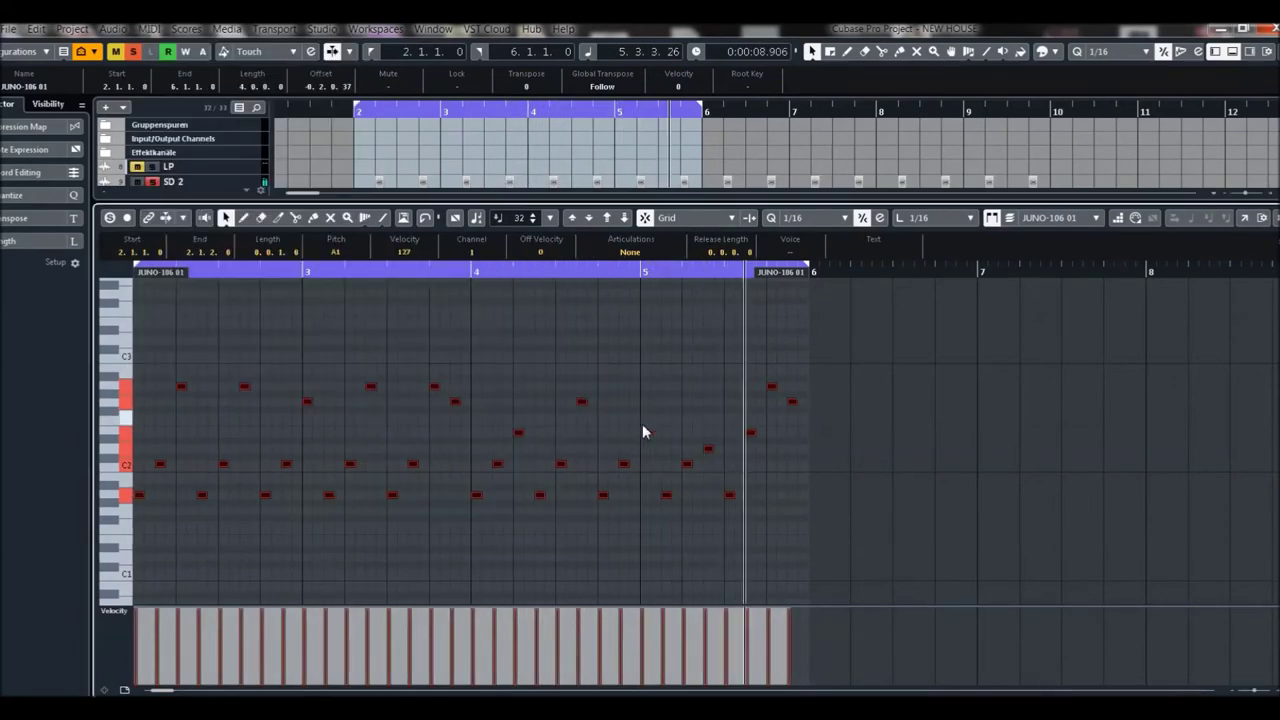
click(716, 404)
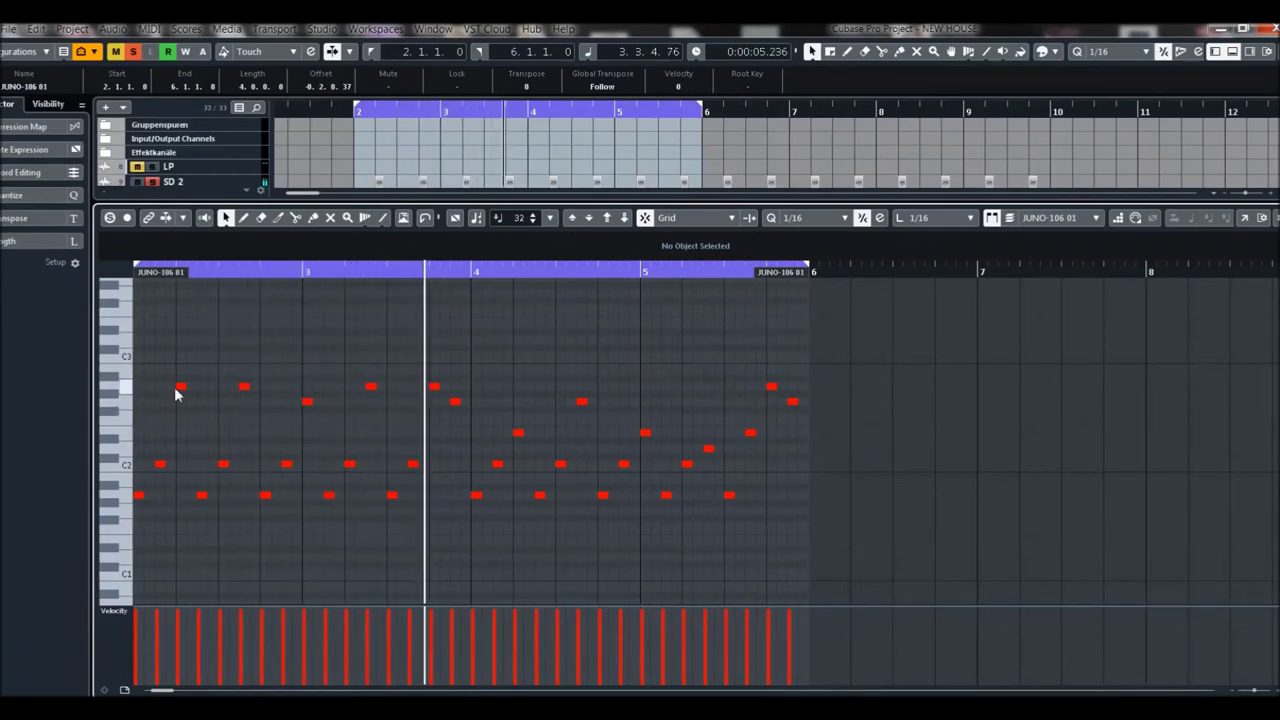
Try the notes at 2.2.1 and 5.4.1 on G2 and the last note on F2, restoring them to A2, A2 and G2
drag(181, 391, 182, 404)
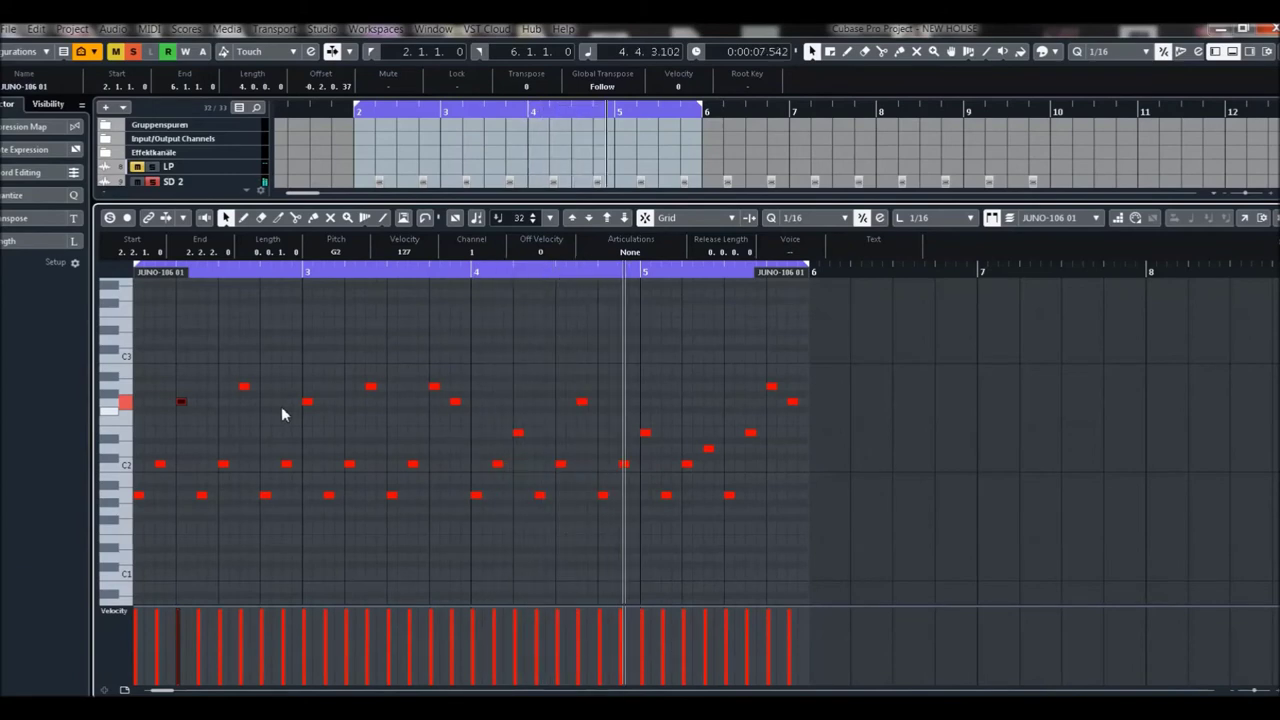
click(771, 387)
drag(771, 387, 771, 401)
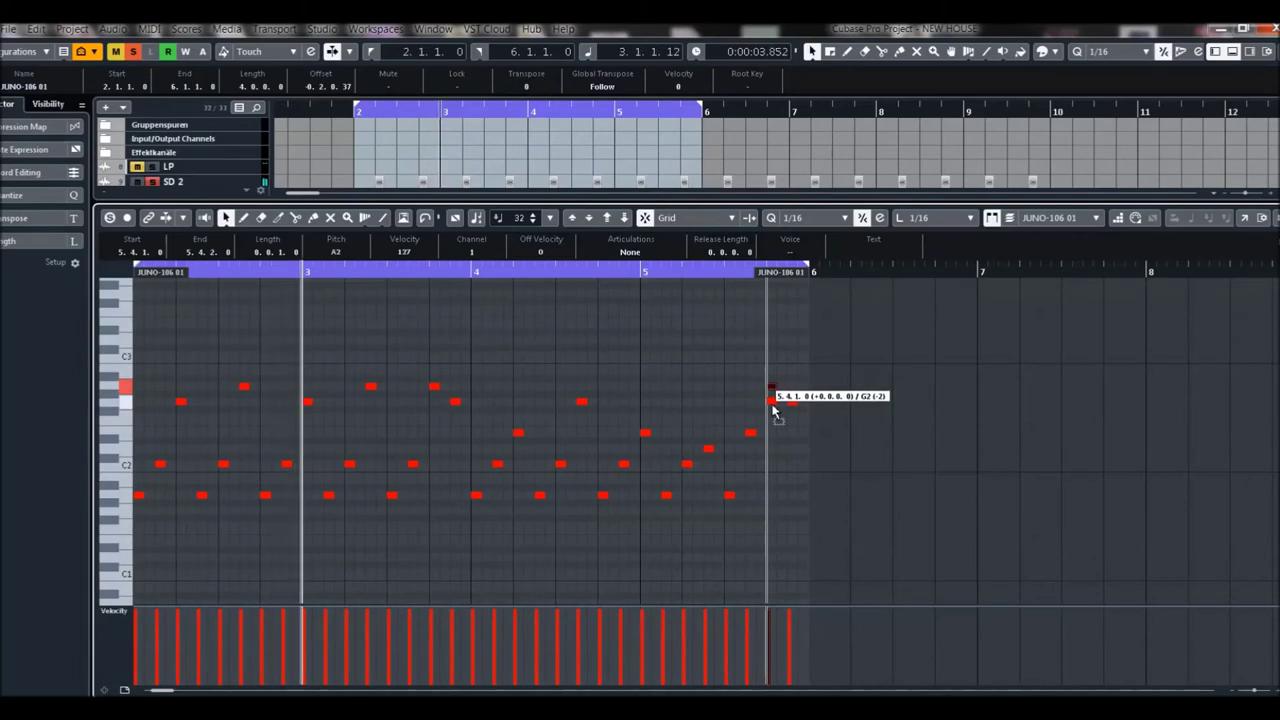
click(180, 400)
drag(181, 395, 181, 387)
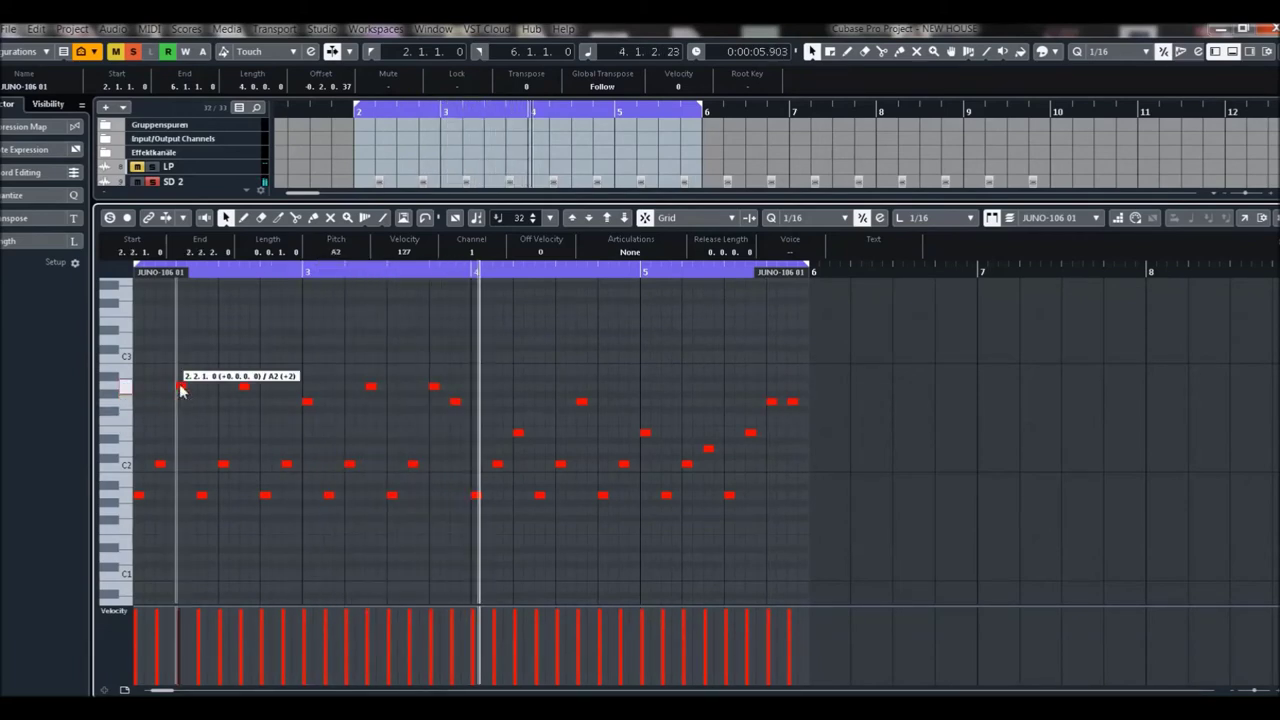
drag(794, 402, 794, 425)
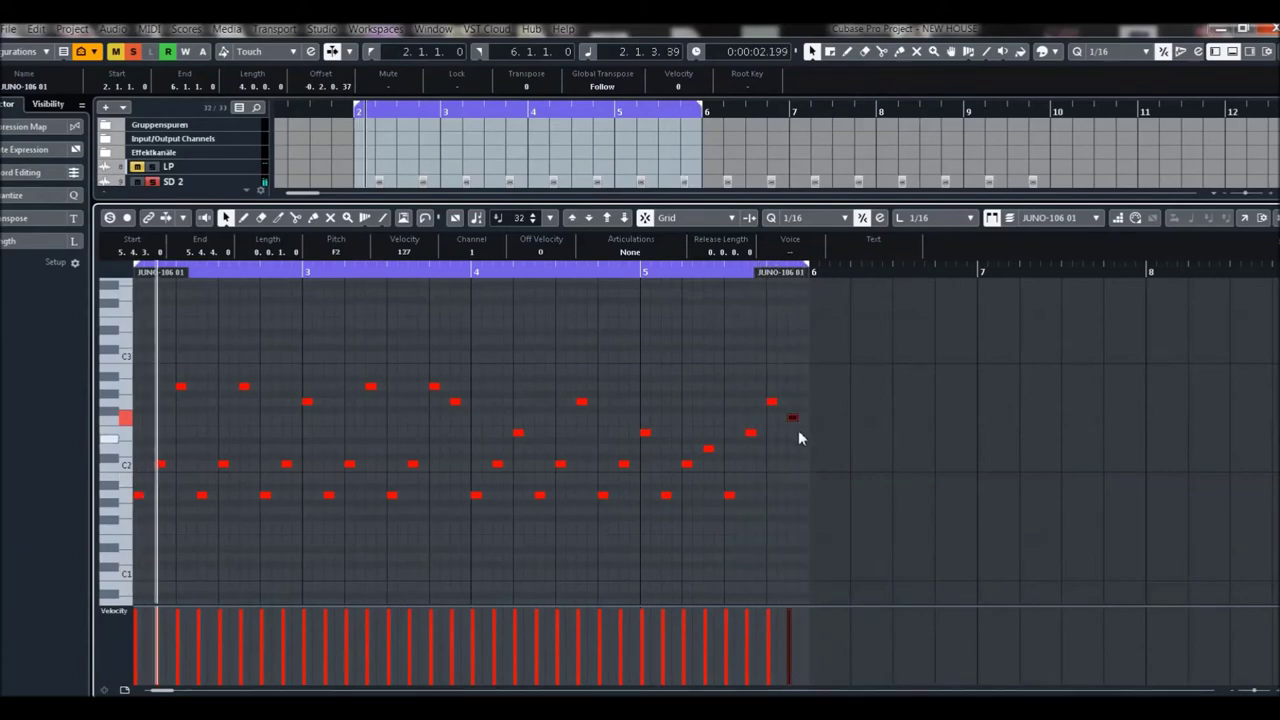
drag(790, 414, 772, 388)
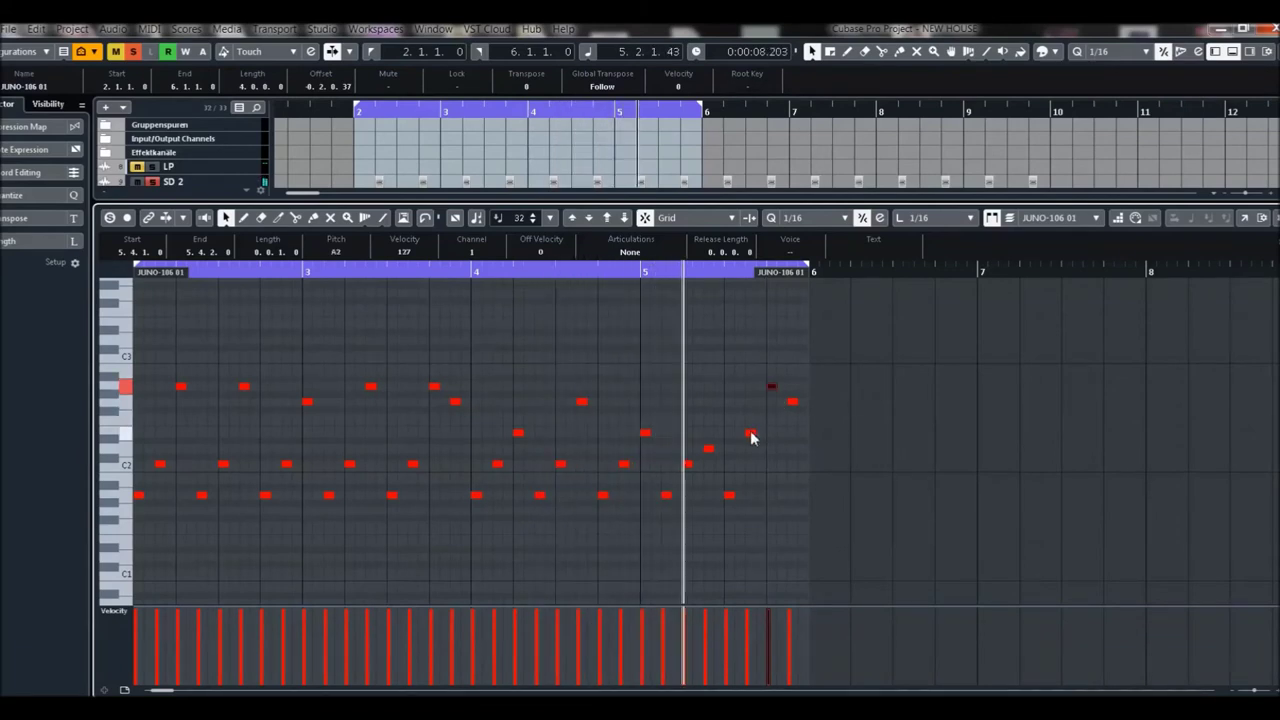
Try the note at 5.3.3 on F2 and G2, and return it to E2
drag(752, 436, 752, 424)
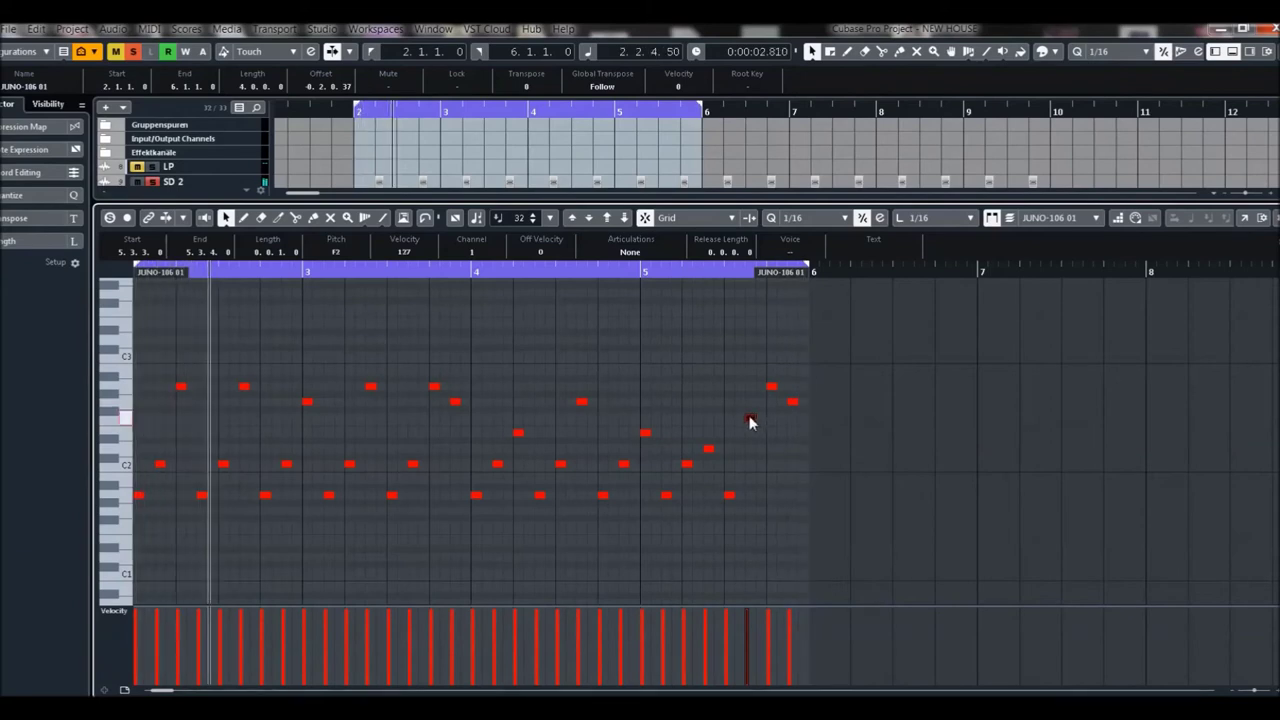
drag(752, 421, 750, 406)
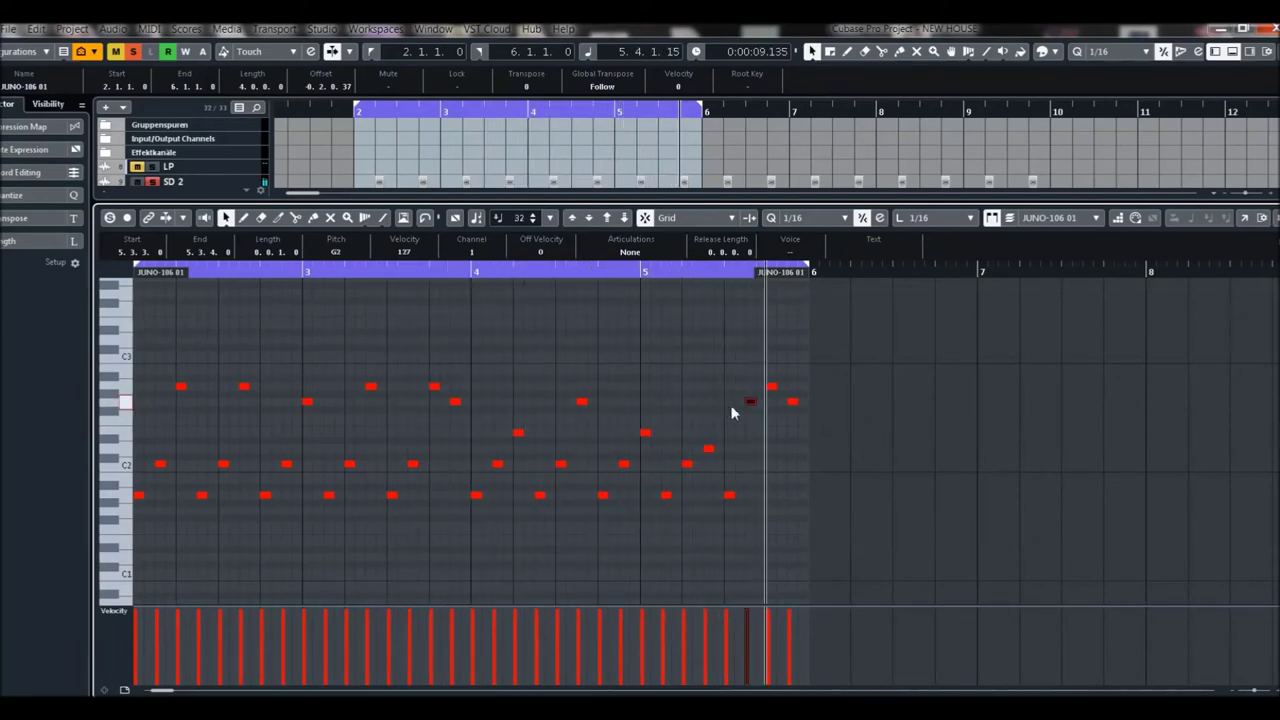
drag(750, 402, 751, 434)
Set the final three notes of the part to A2, G2 and E2, and close the note editor
drag(757, 371, 786, 428)
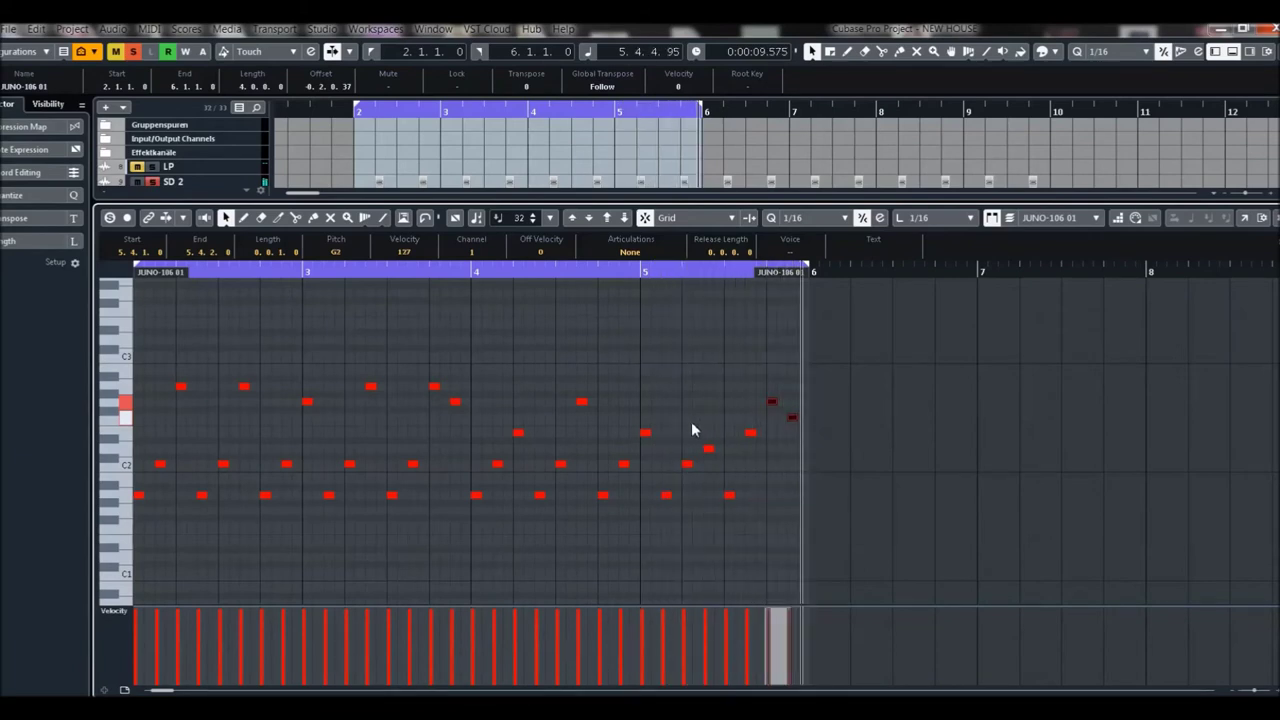
click(782, 431)
drag(793, 418, 751, 391)
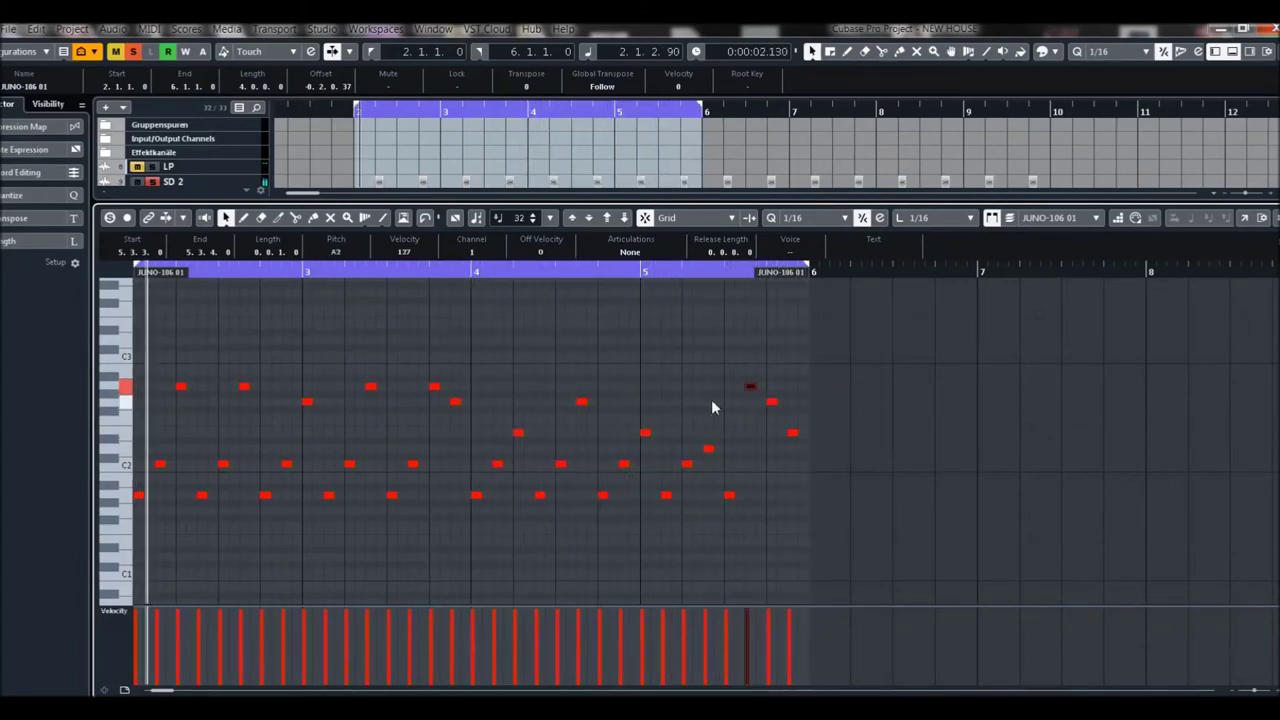
key(ctrl+e)
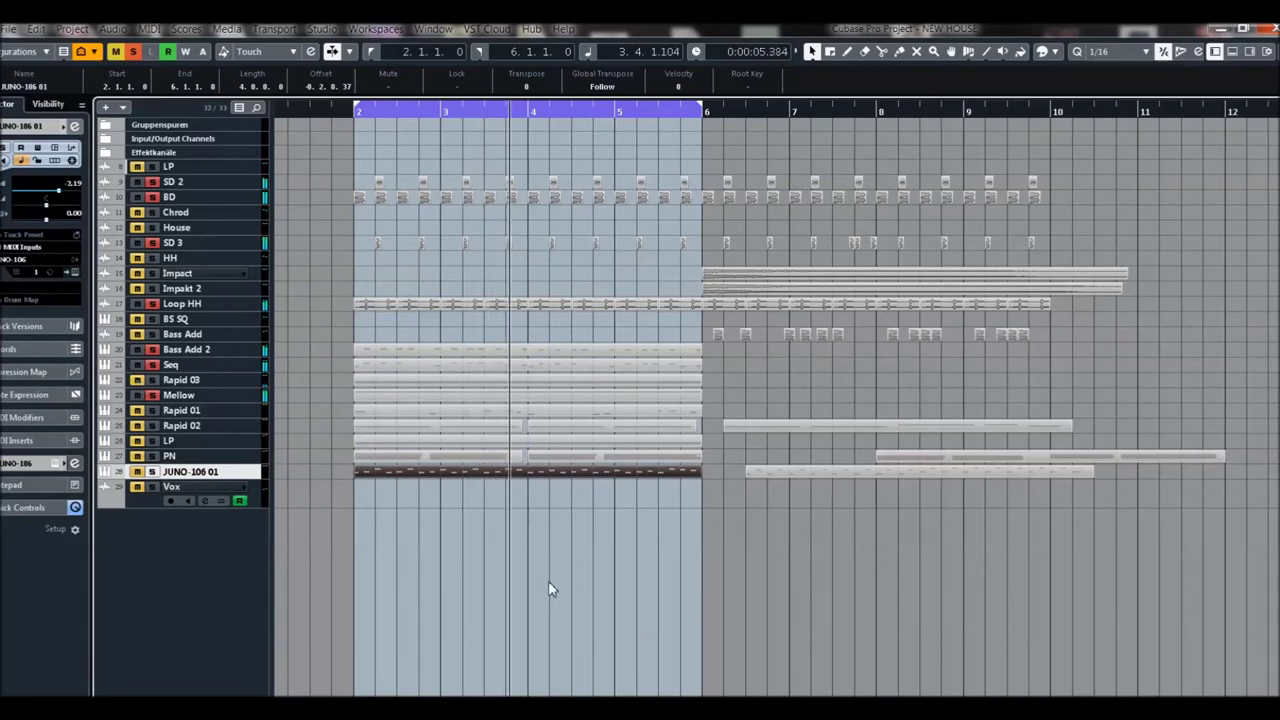
Add one instrument track with Rapid, routed to Stereo Out
right_click(188, 591)
click(240, 237)
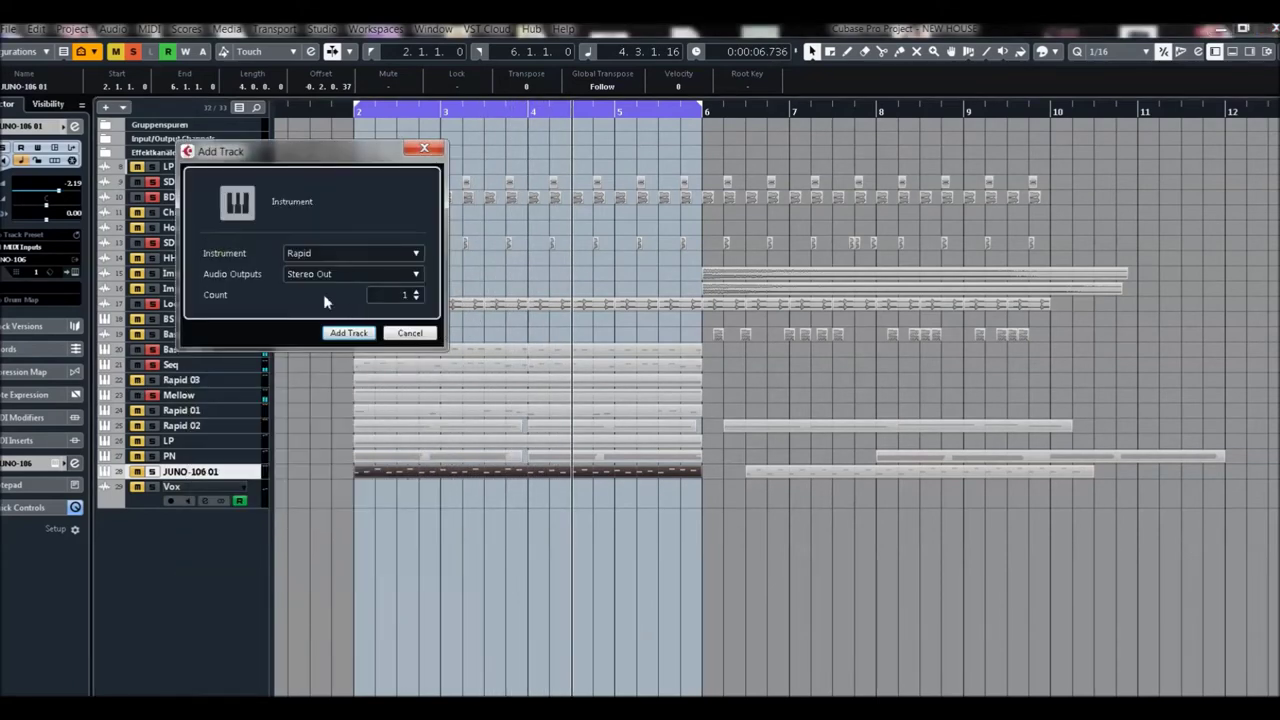
click(350, 333)
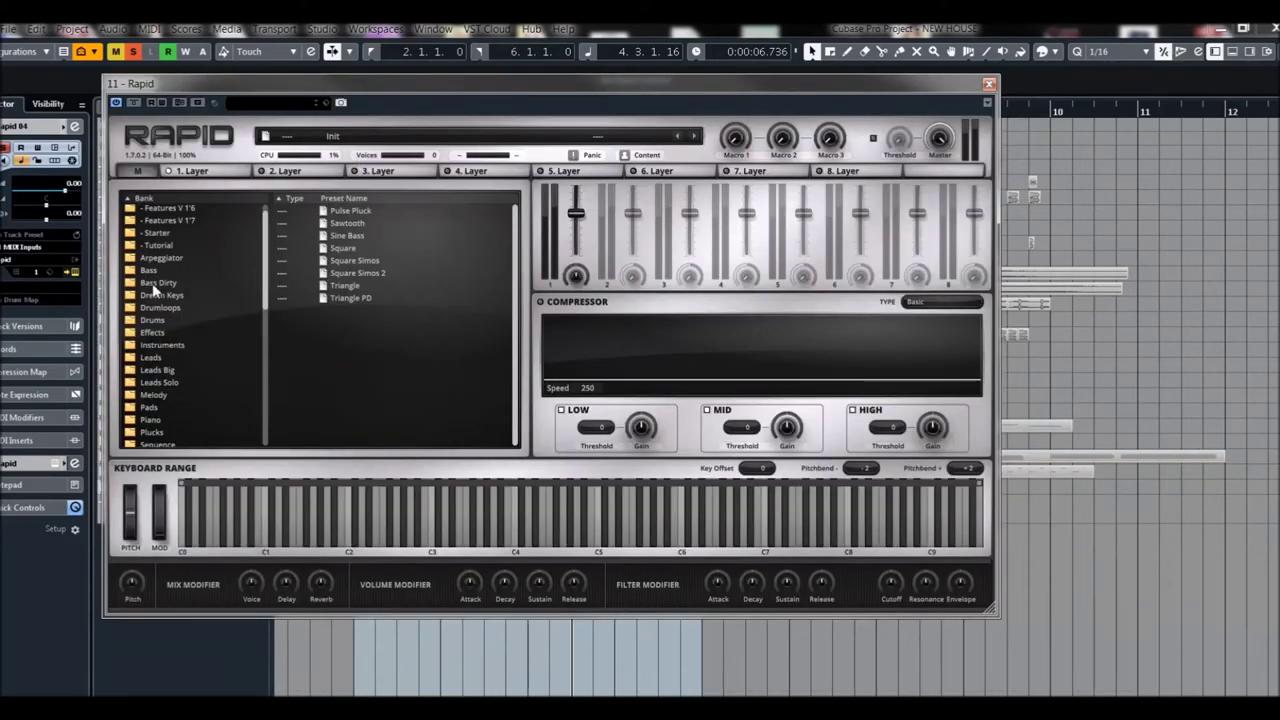
Audition Beast Growler 1, Beast Growler 2 and Drop It 1 from Rapid's Bass Dirty bank, and Cold White from Leads
click(153, 288)
click(348, 246)
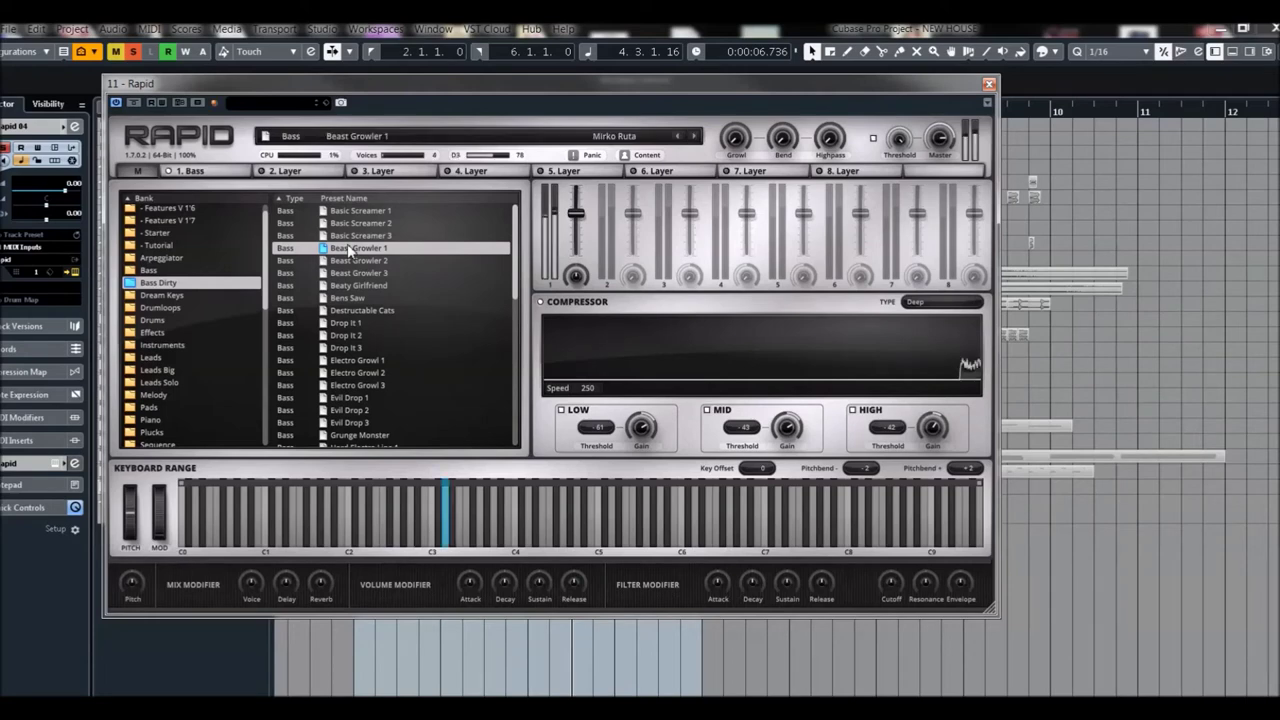
click(348, 261)
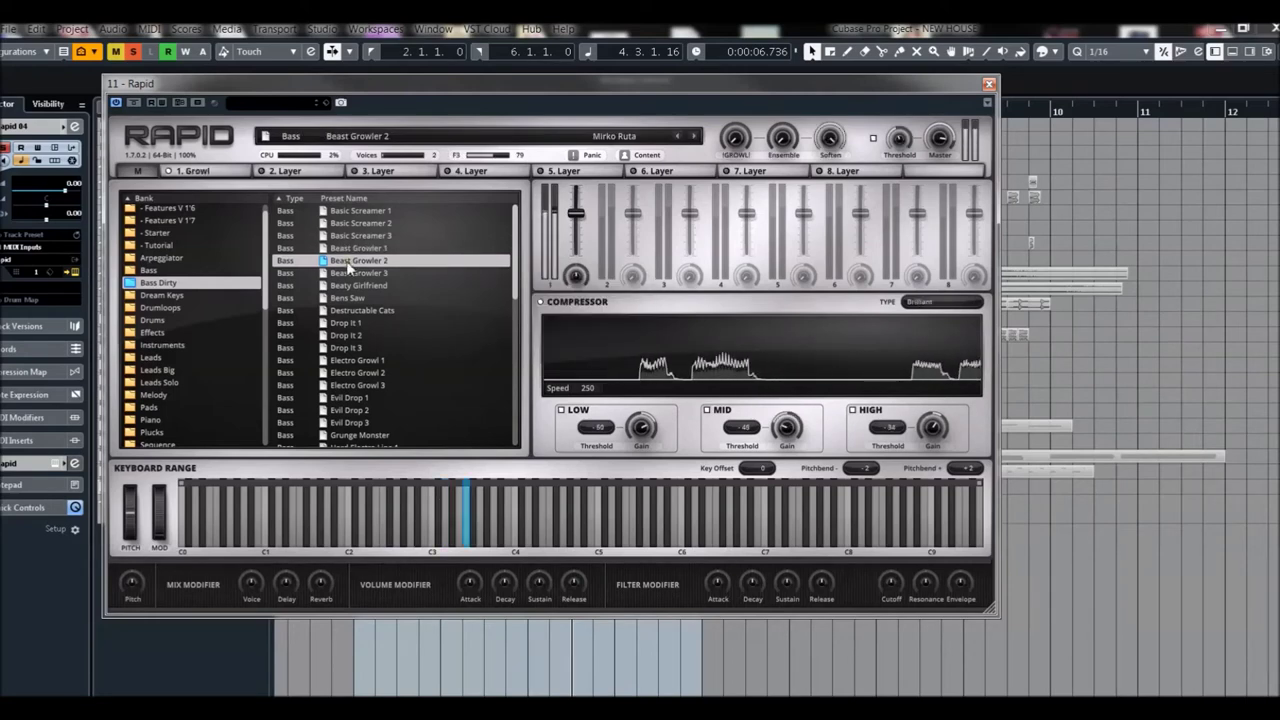
click(341, 325)
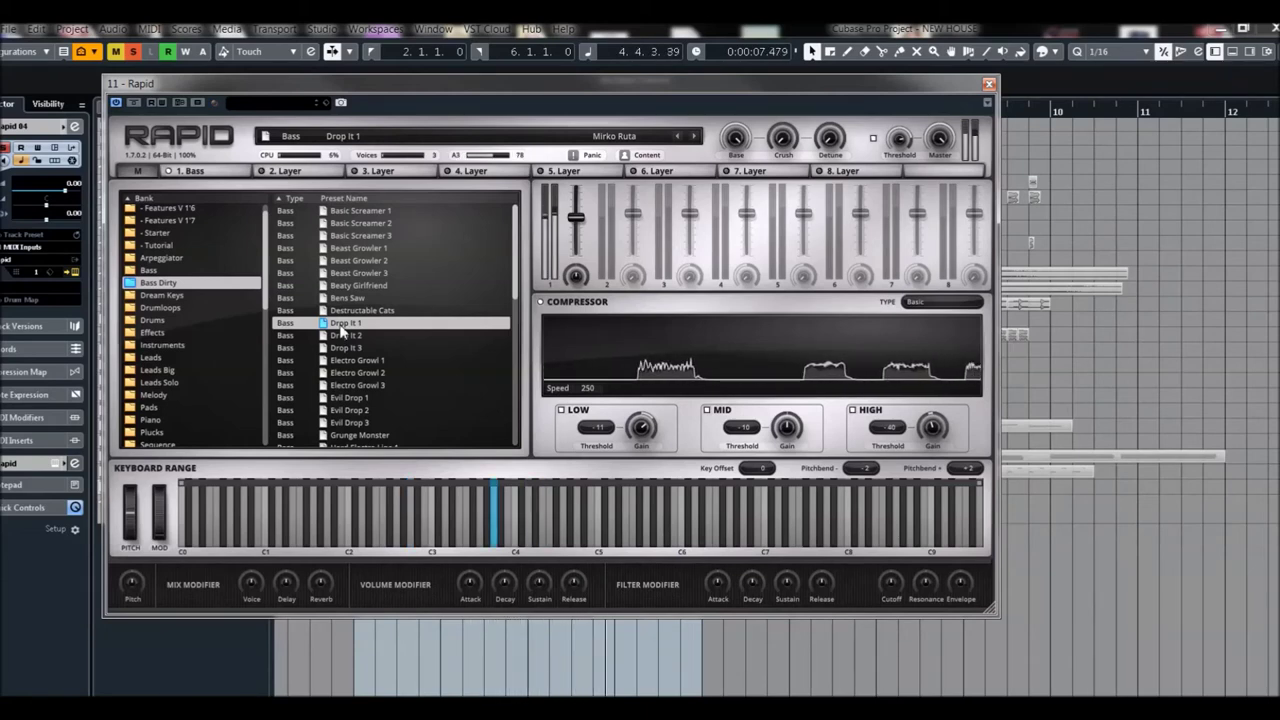
click(151, 358)
click(348, 273)
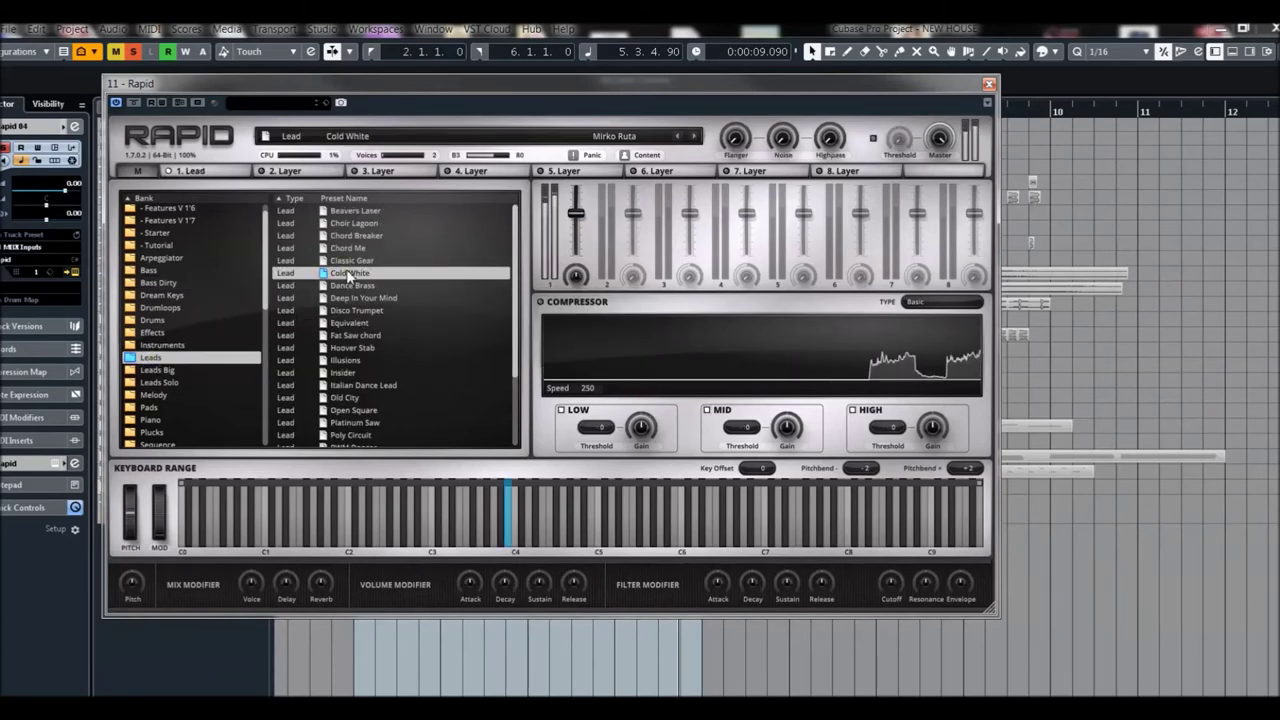
Audition Bell Bounce 2, Bell Bounce 3, Crusher 1 and Dance Power Brass 2 from Rapid's Bass bank
click(148, 270)
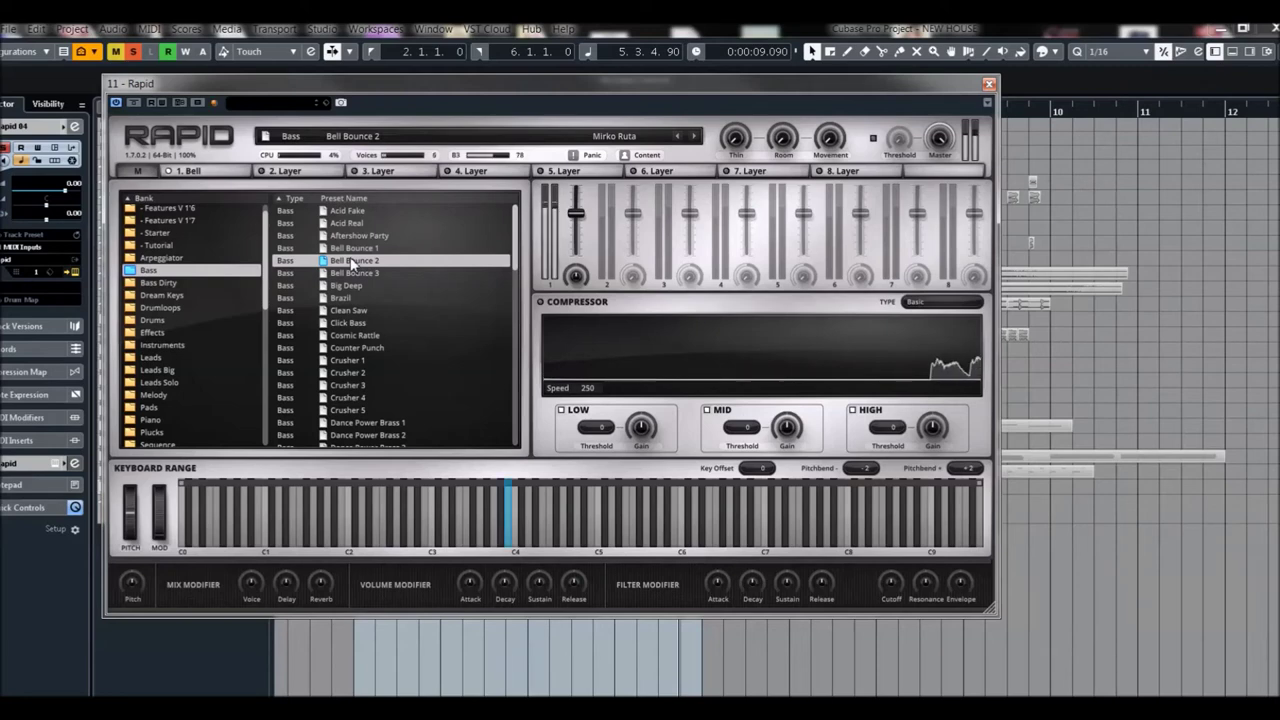
click(347, 275)
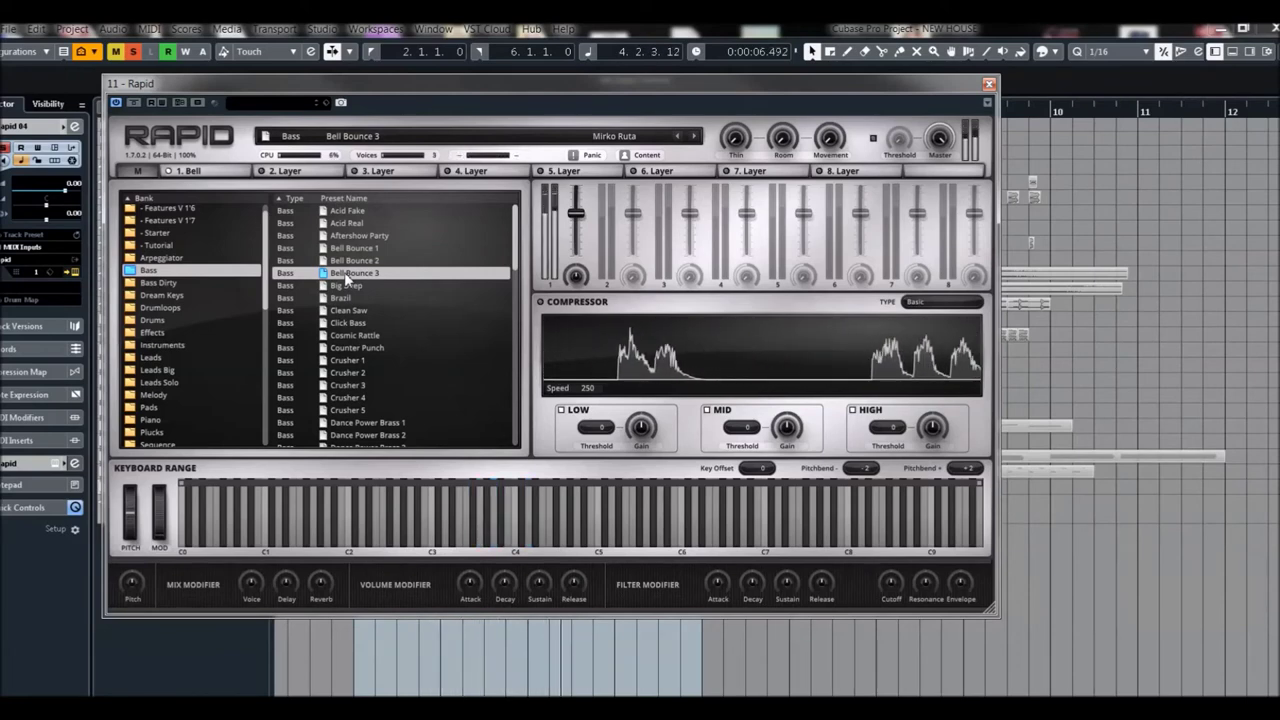
click(346, 360)
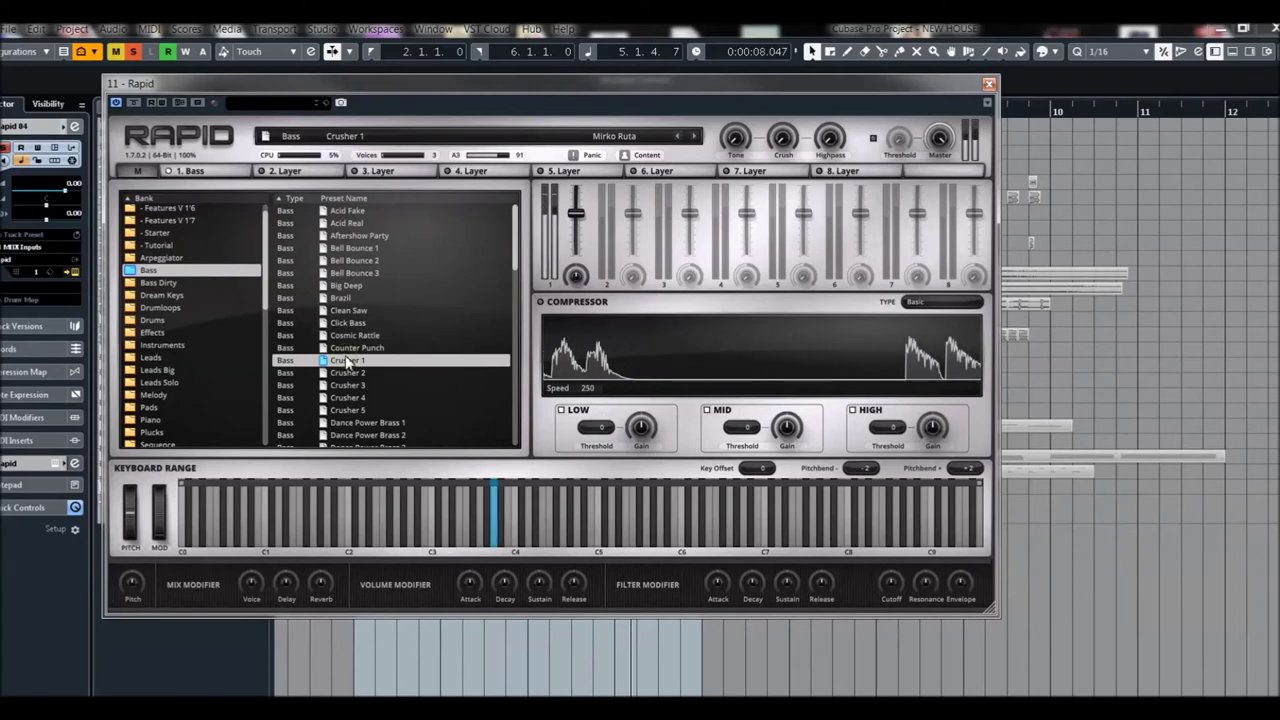
scroll(365, 372, down, 3)
click(353, 353)
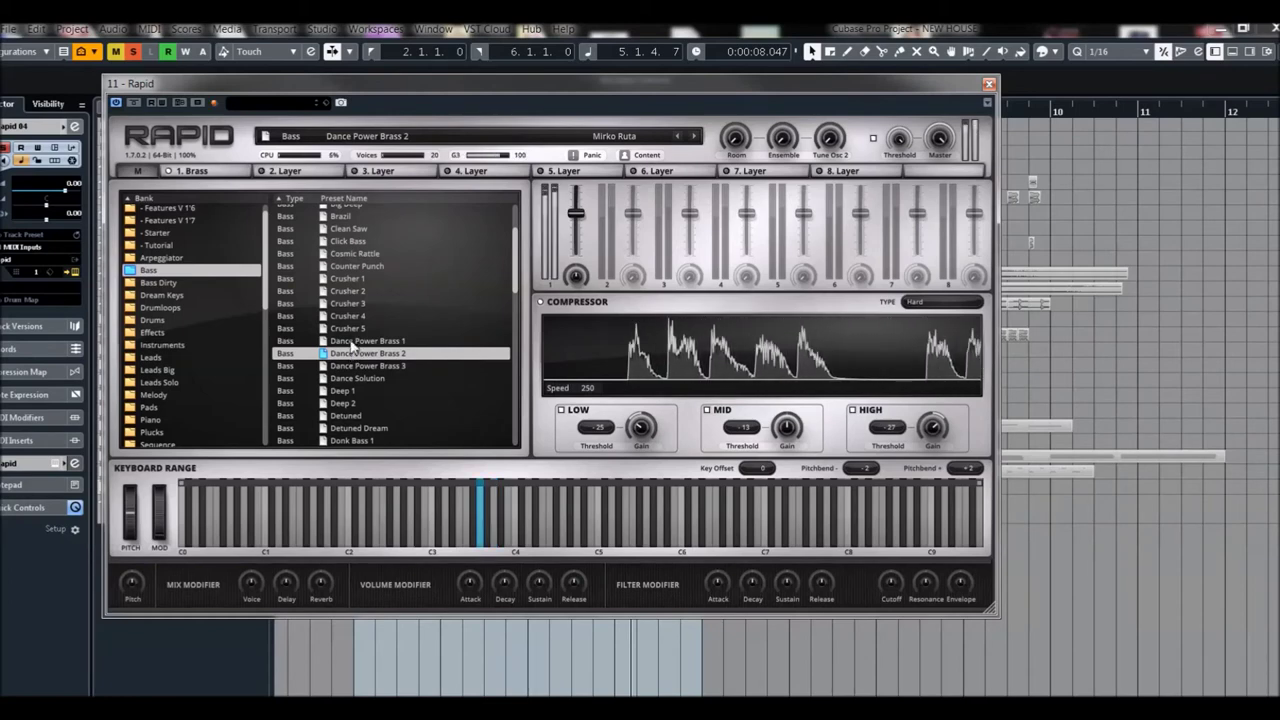
Audition Dance Power Brass 1 and Dance Solution from Rapid's Bass bank, load Donk Bass 1, and close the instrument window
click(351, 341)
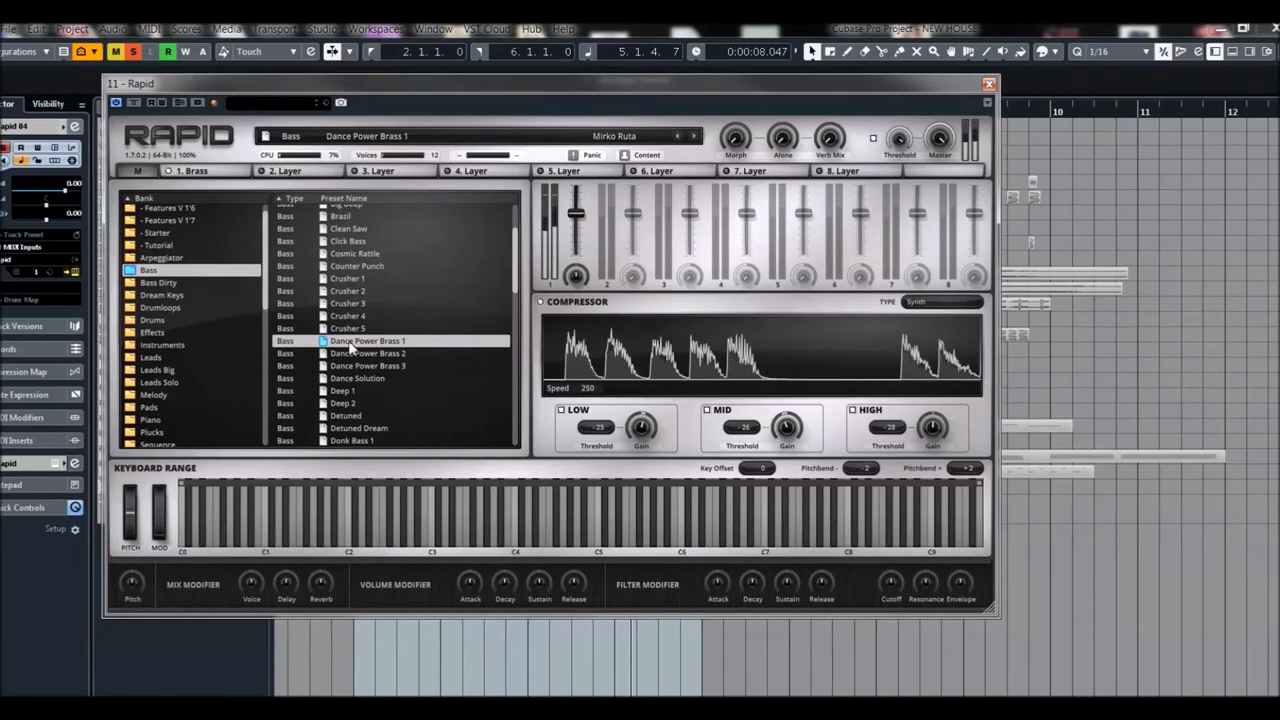
click(351, 381)
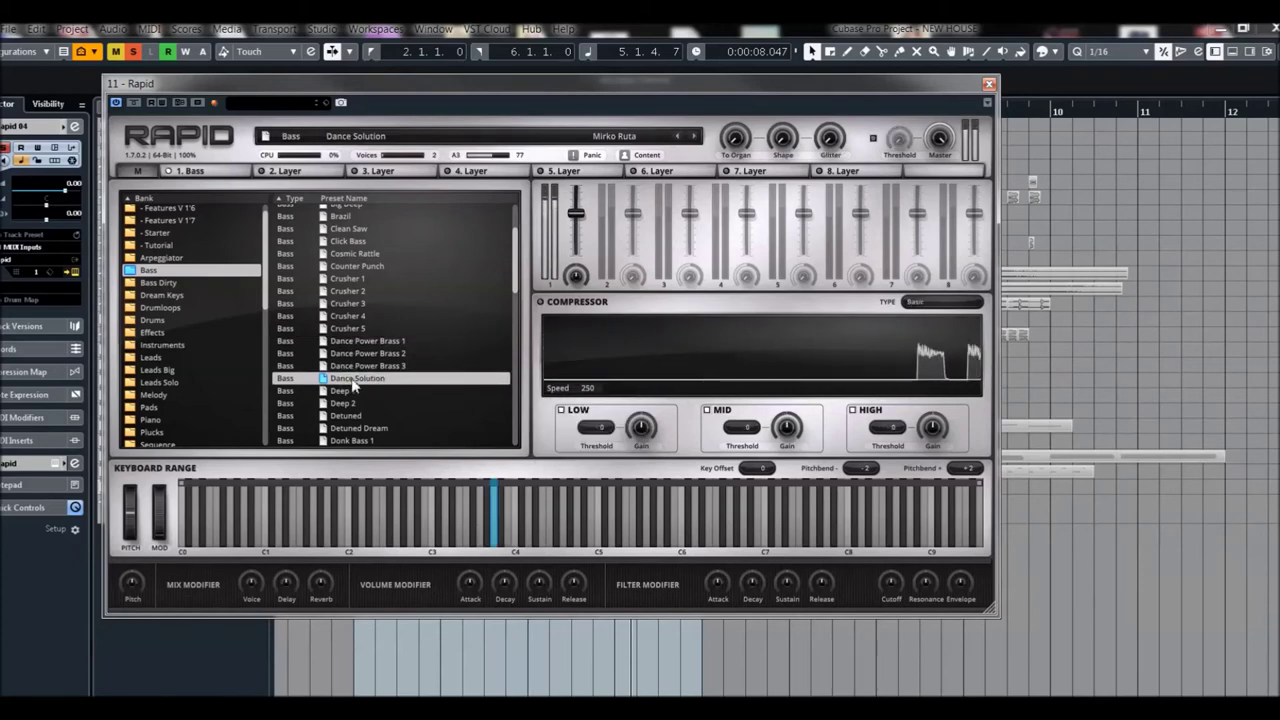
scroll(355, 360, down, 3)
click(345, 318)
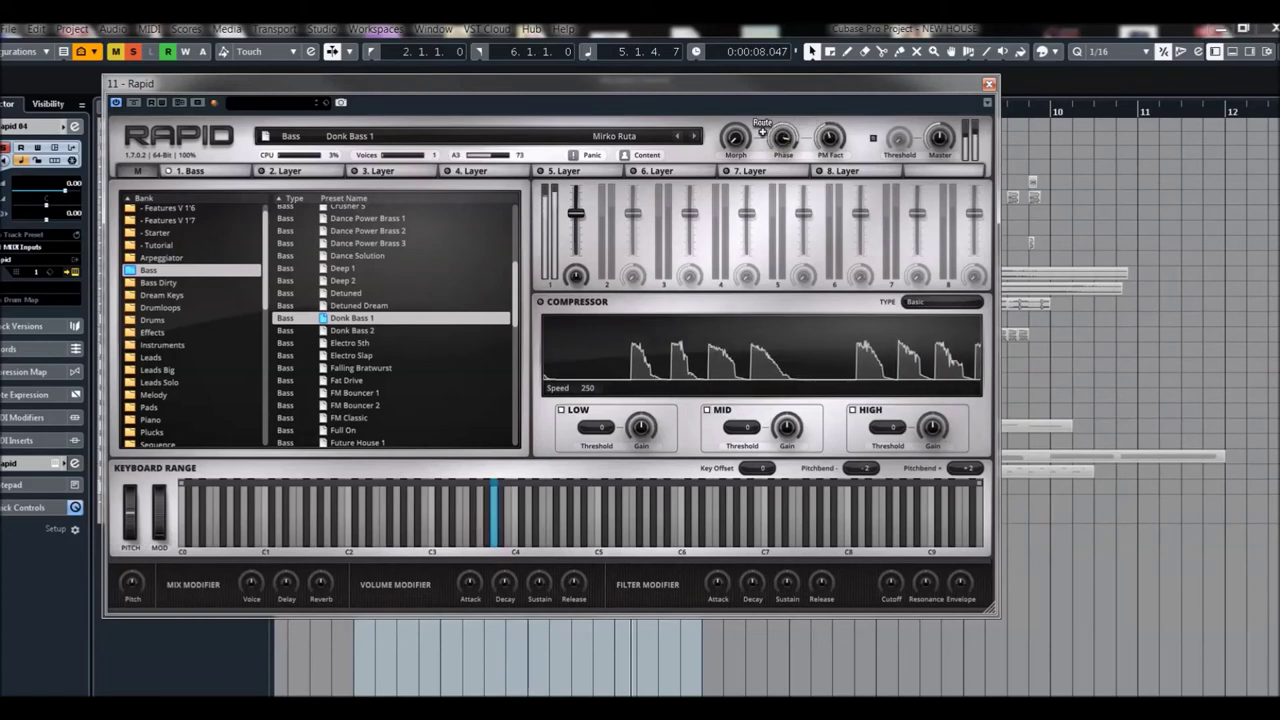
drag(992, 80, 992, 84)
click(988, 88)
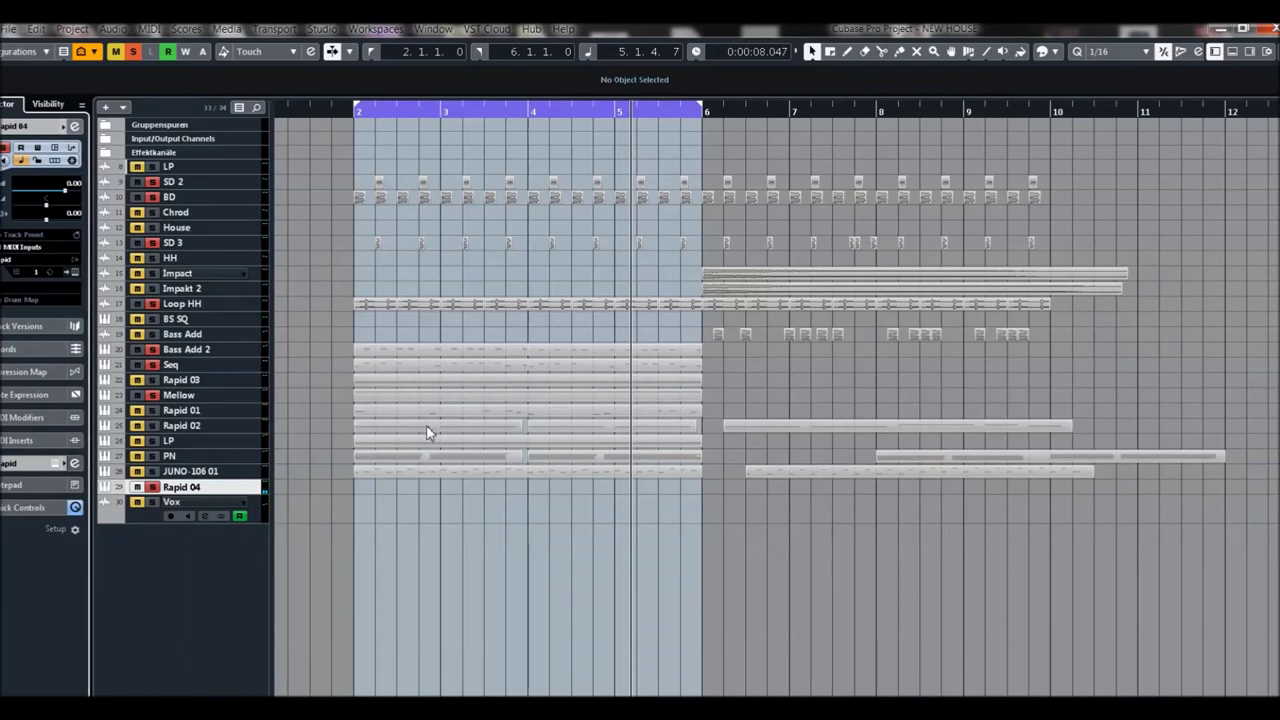
Copy the Bass Add 2 parts onto the Rapid 04 track and place that track directly below Bass Add 2
click(470, 350)
drag(453, 358, 454, 488)
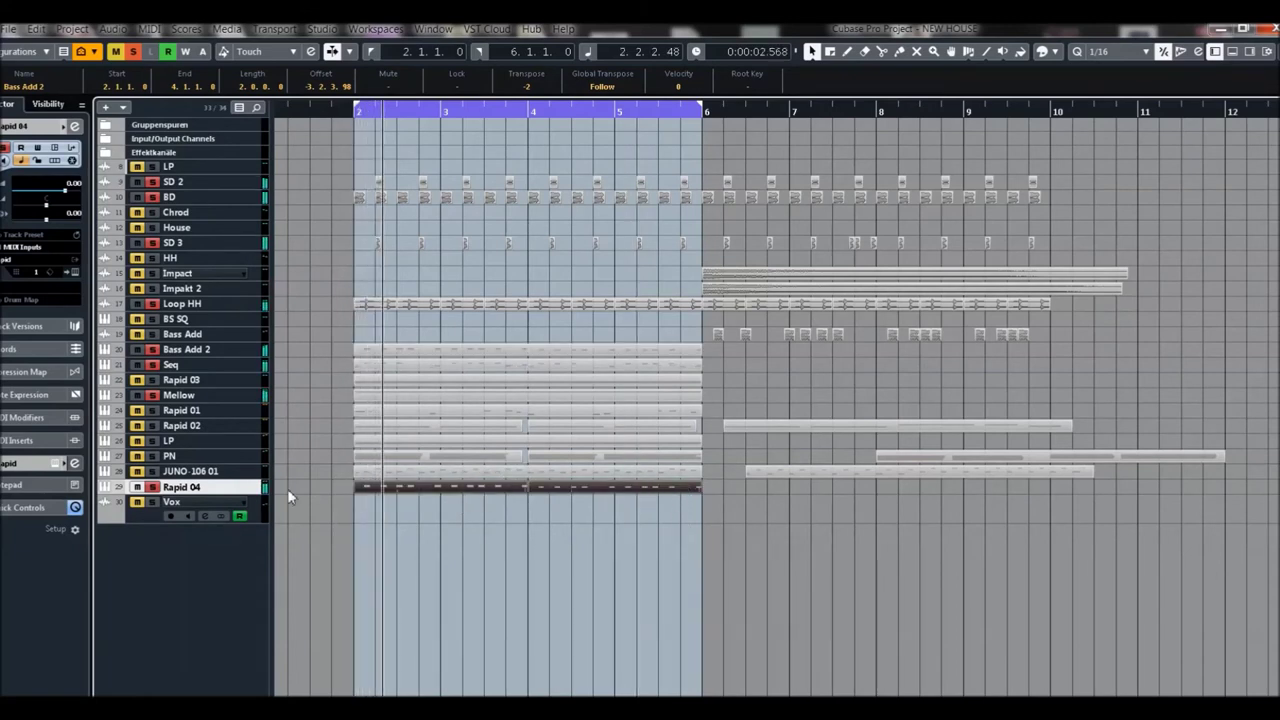
drag(259, 487, 247, 379)
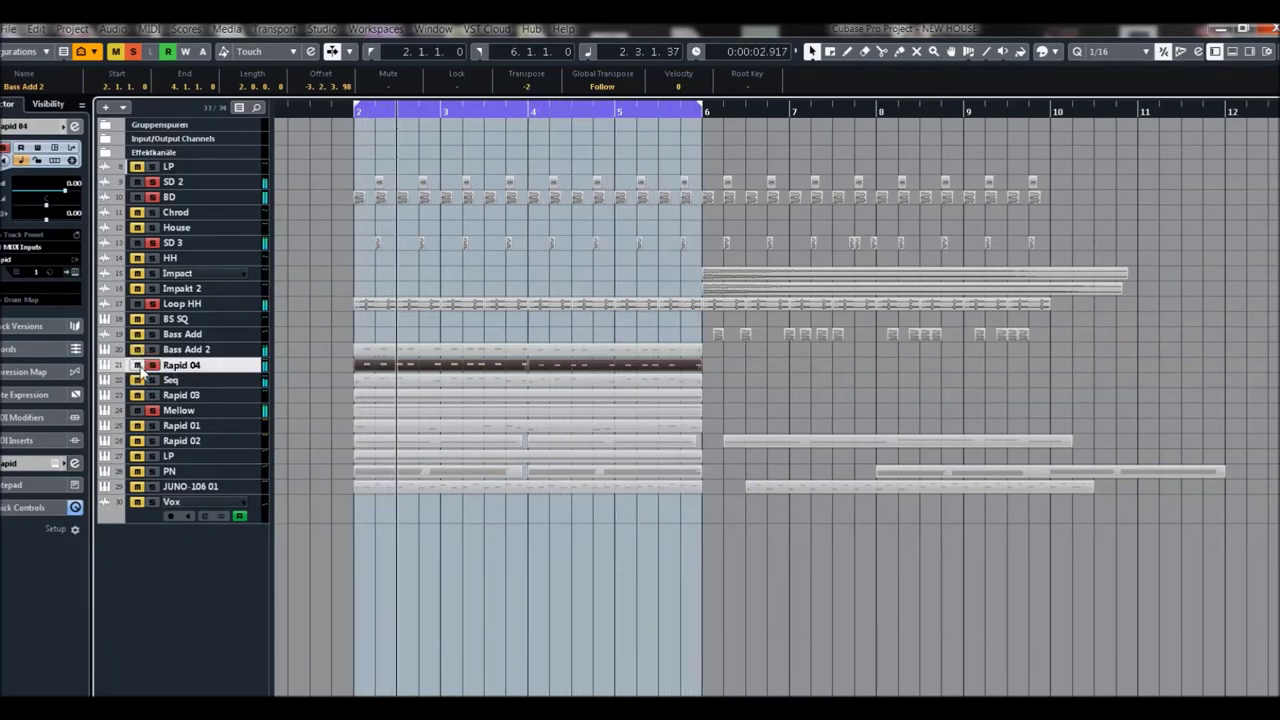
Check the preset loaded on the Rapid 04 track, close its instrument window, and rename the track Dong
click(74, 463)
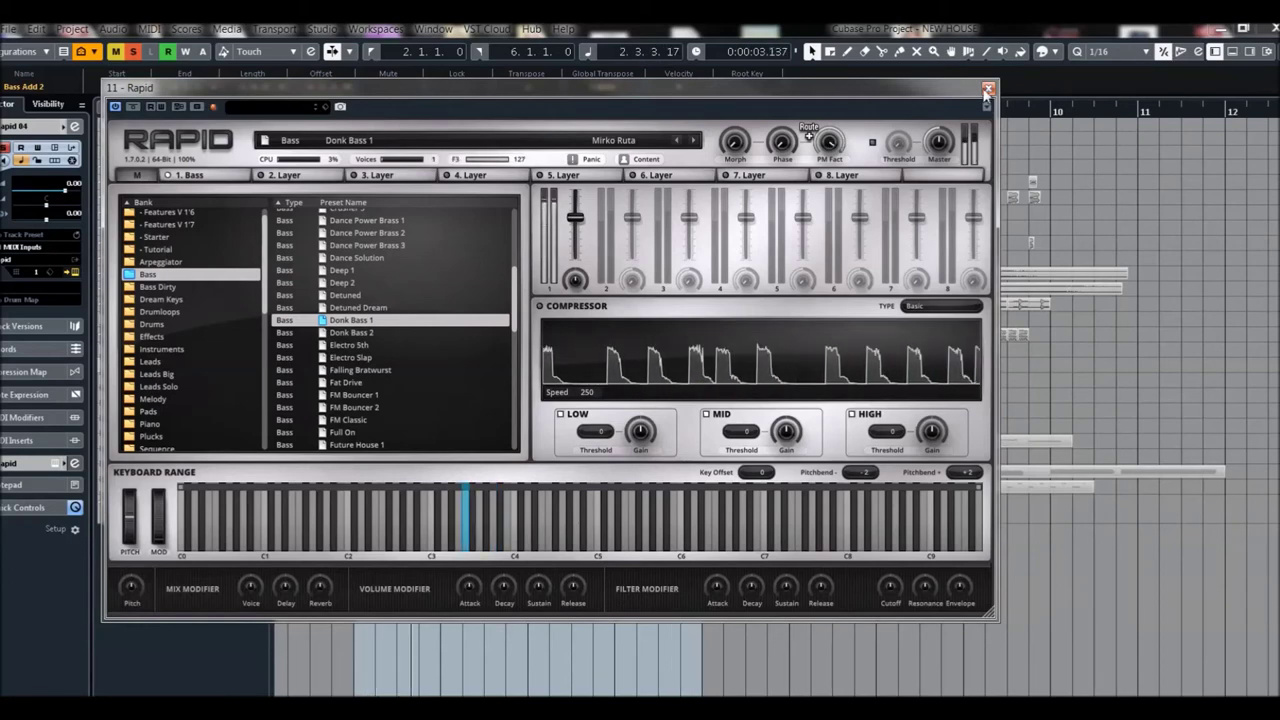
click(988, 88)
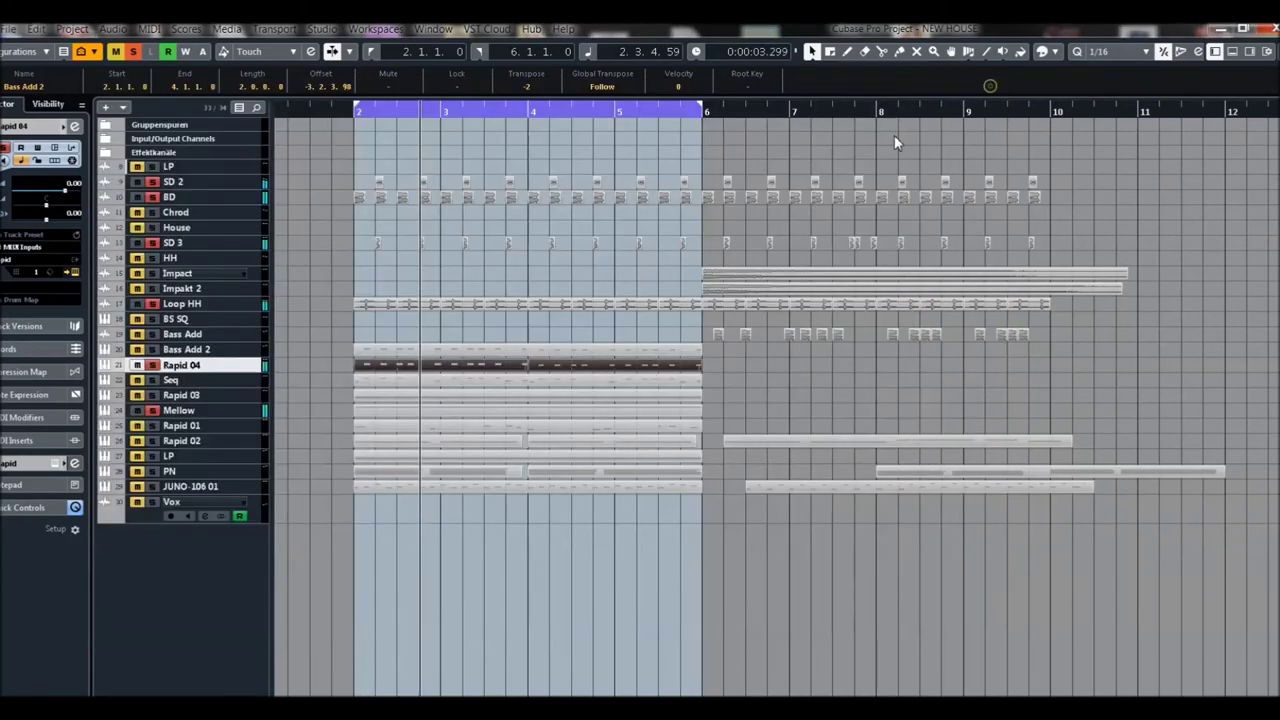
double_click(176, 366)
text(Dong)
key(Return)
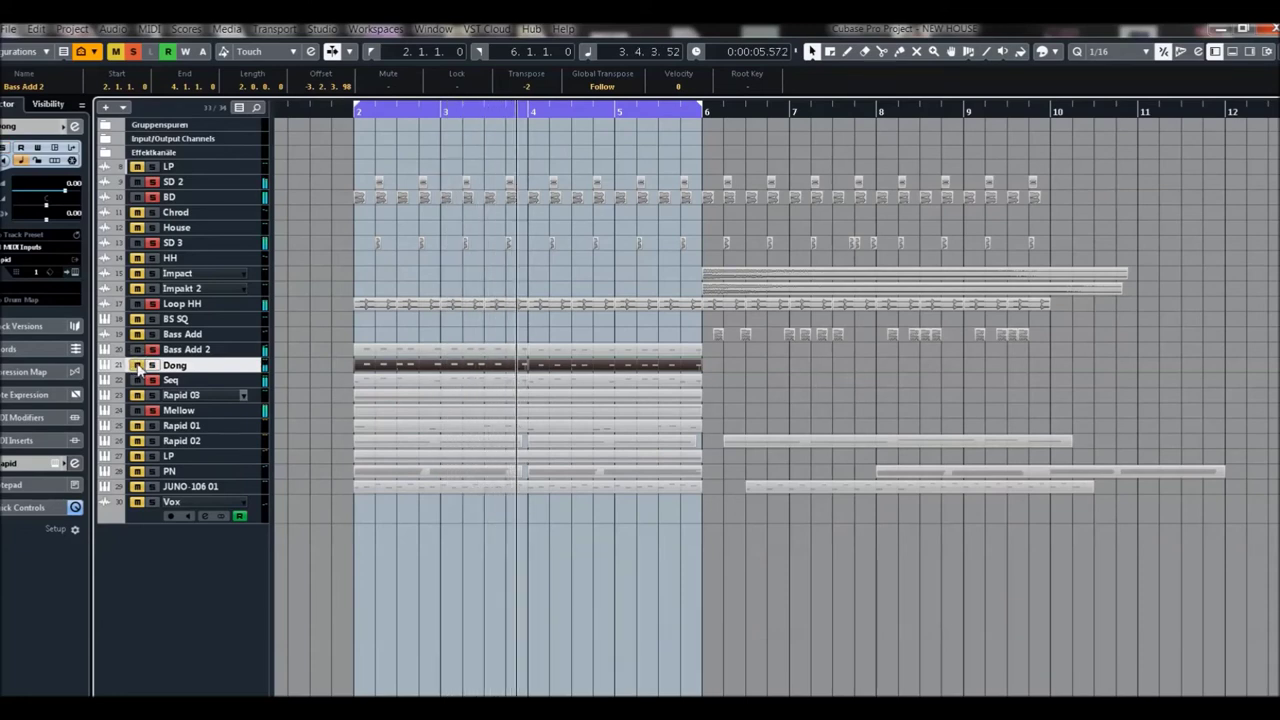
click(551, 663)
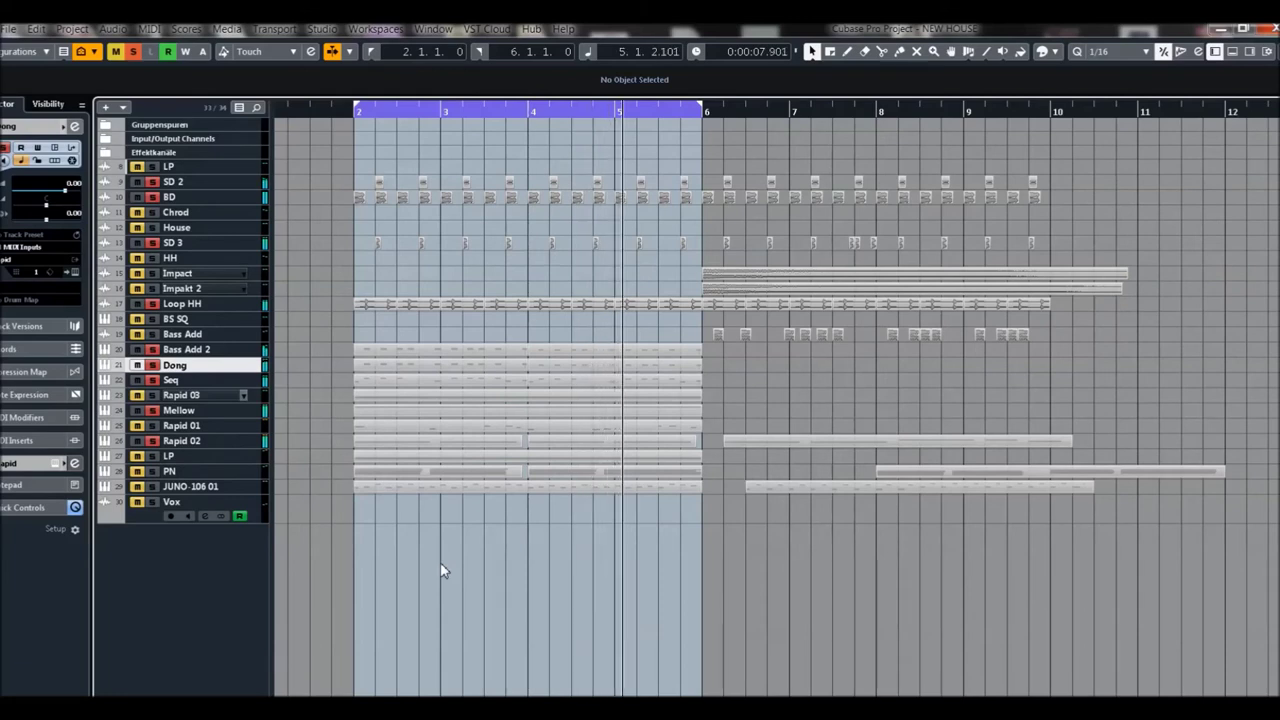
Stop playback and add one more instrument track with Rapid, routed to Stereo Out
key(space)
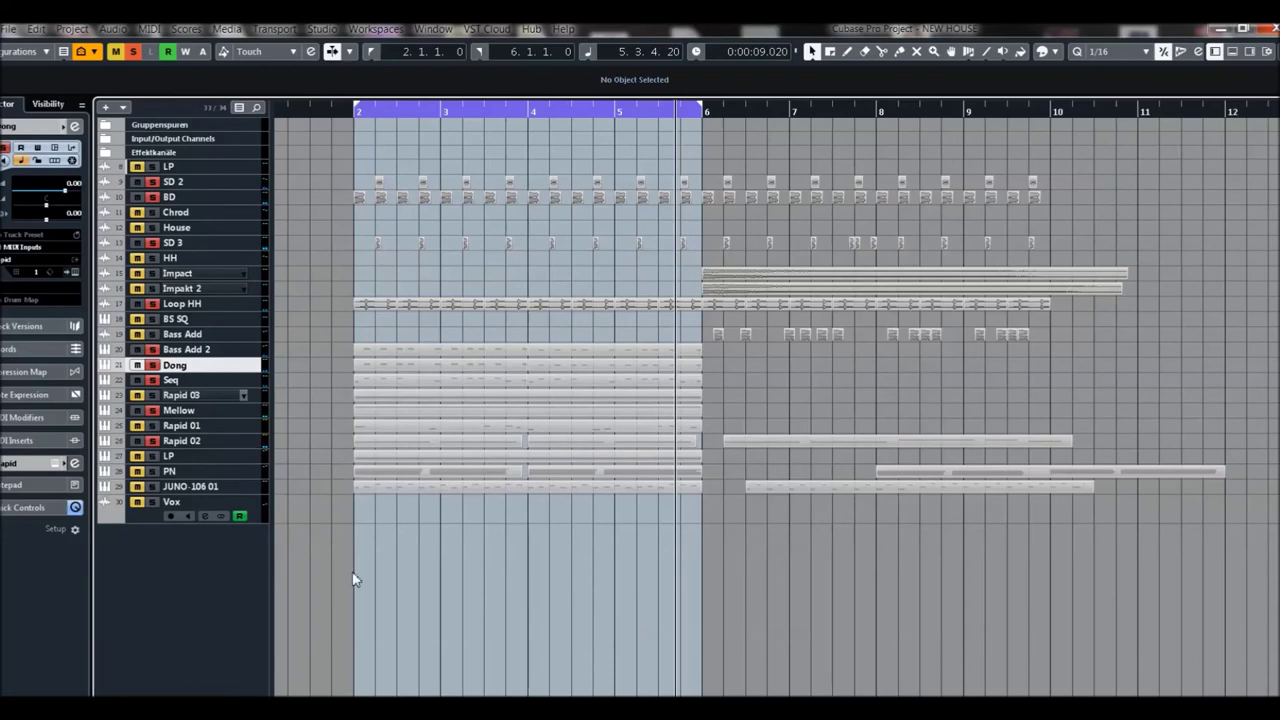
right_click(166, 577)
click(230, 221)
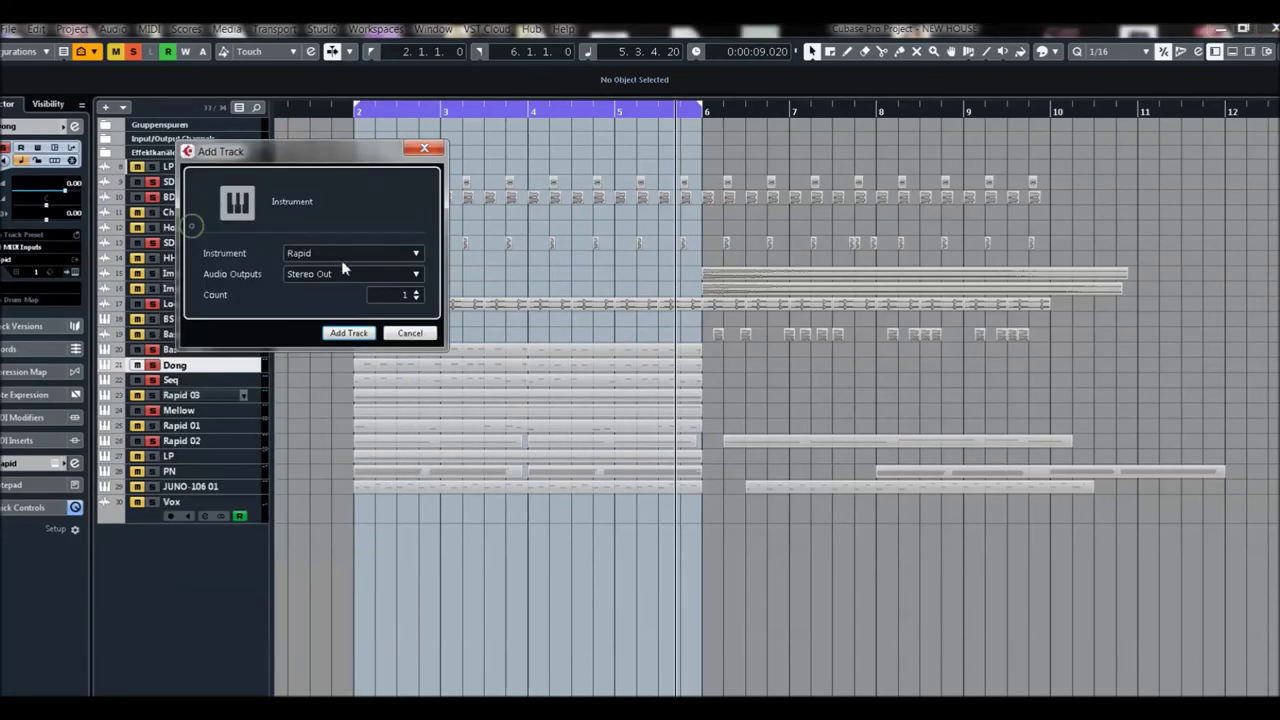
click(349, 333)
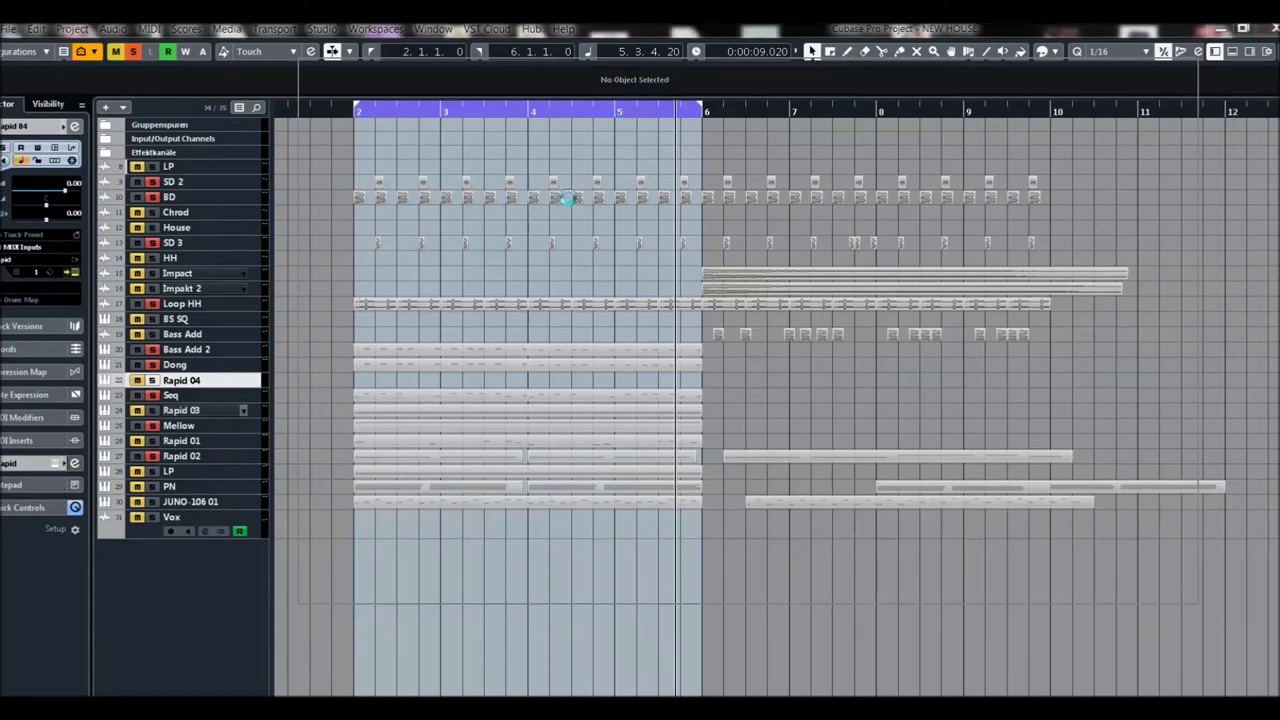
key(ctrl+e)
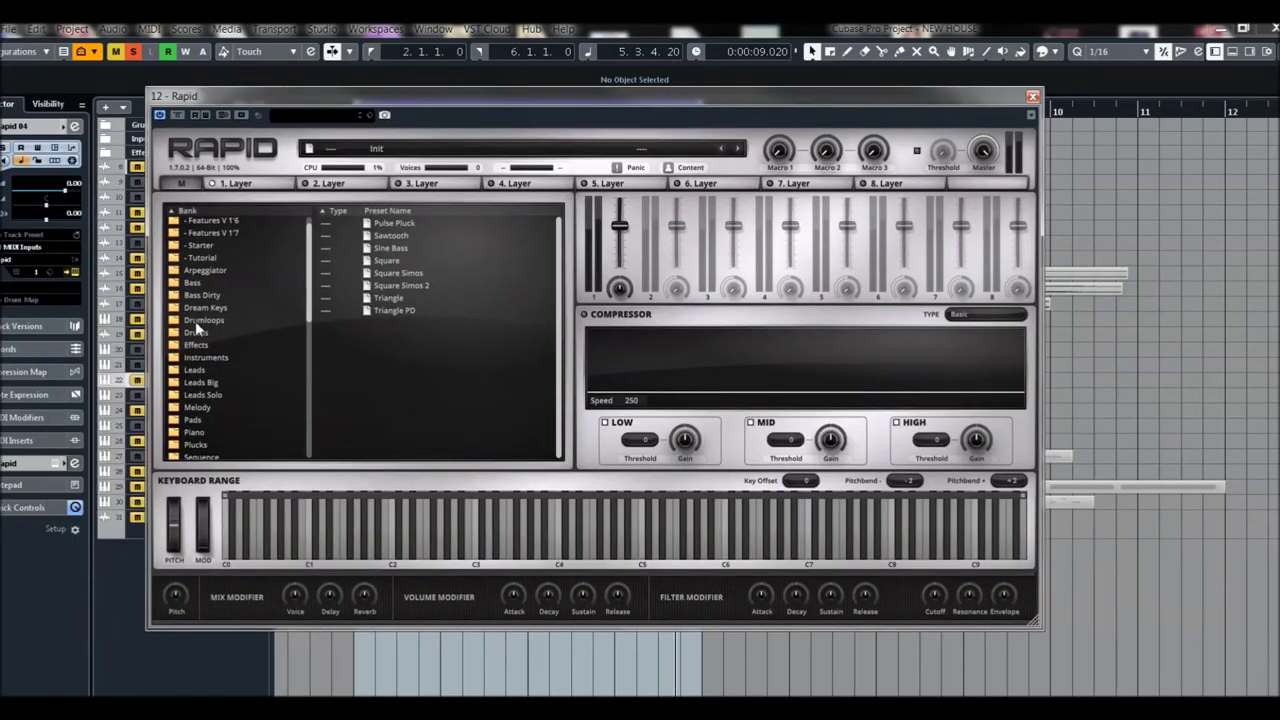
Browse Rapid's Drumloops, Drums, Effects, Tracks and Sequence banks, load Cyclops Attack from Sequence, and close the instrument window
click(200, 320)
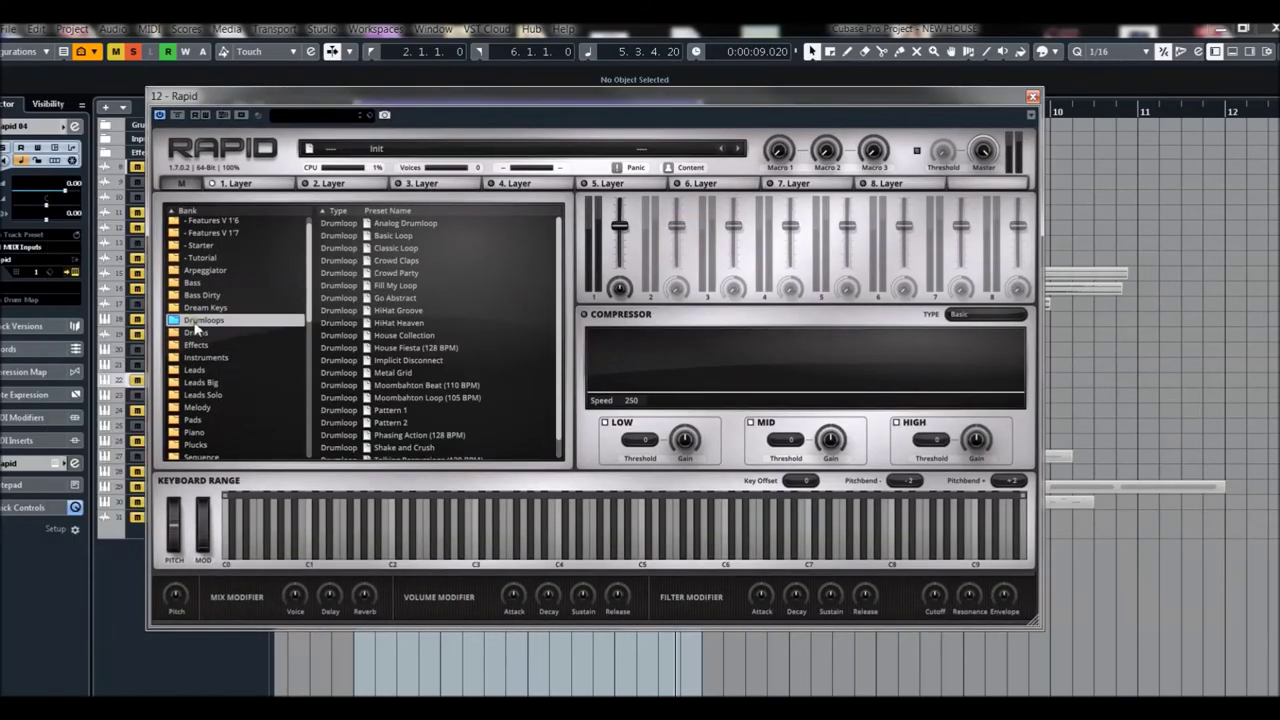
click(196, 333)
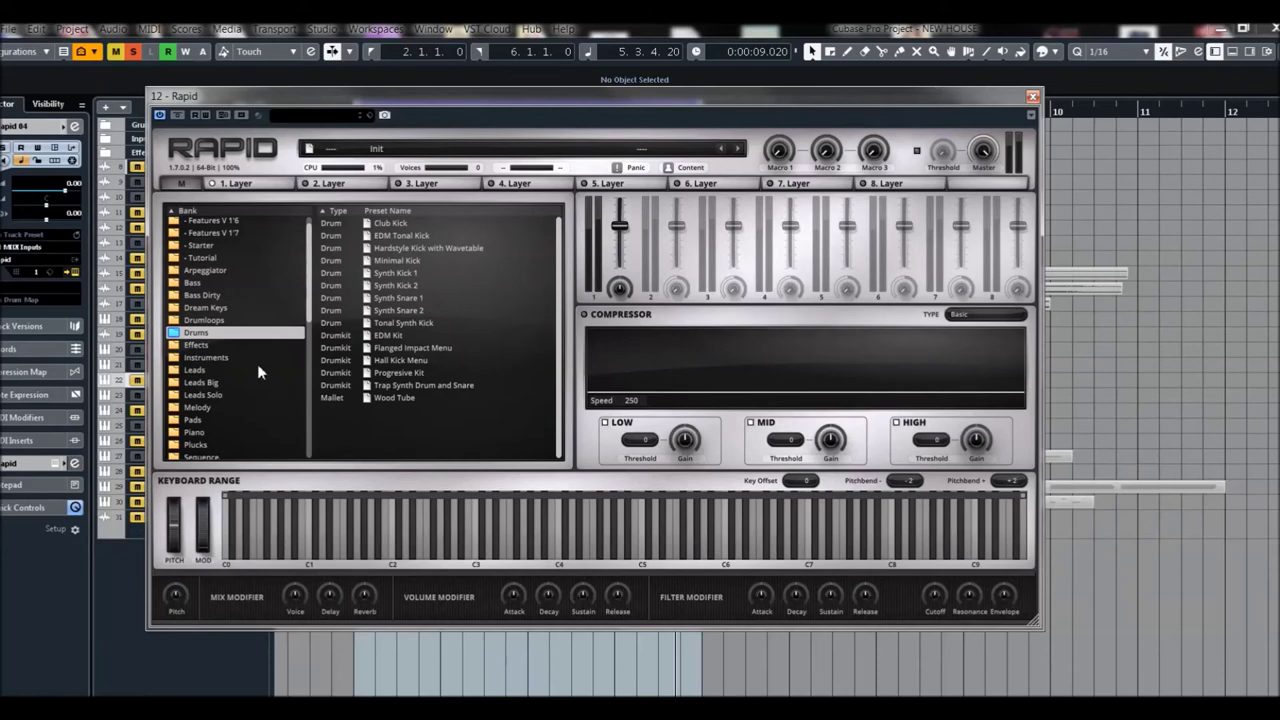
click(200, 345)
drag(311, 322, 293, 362)
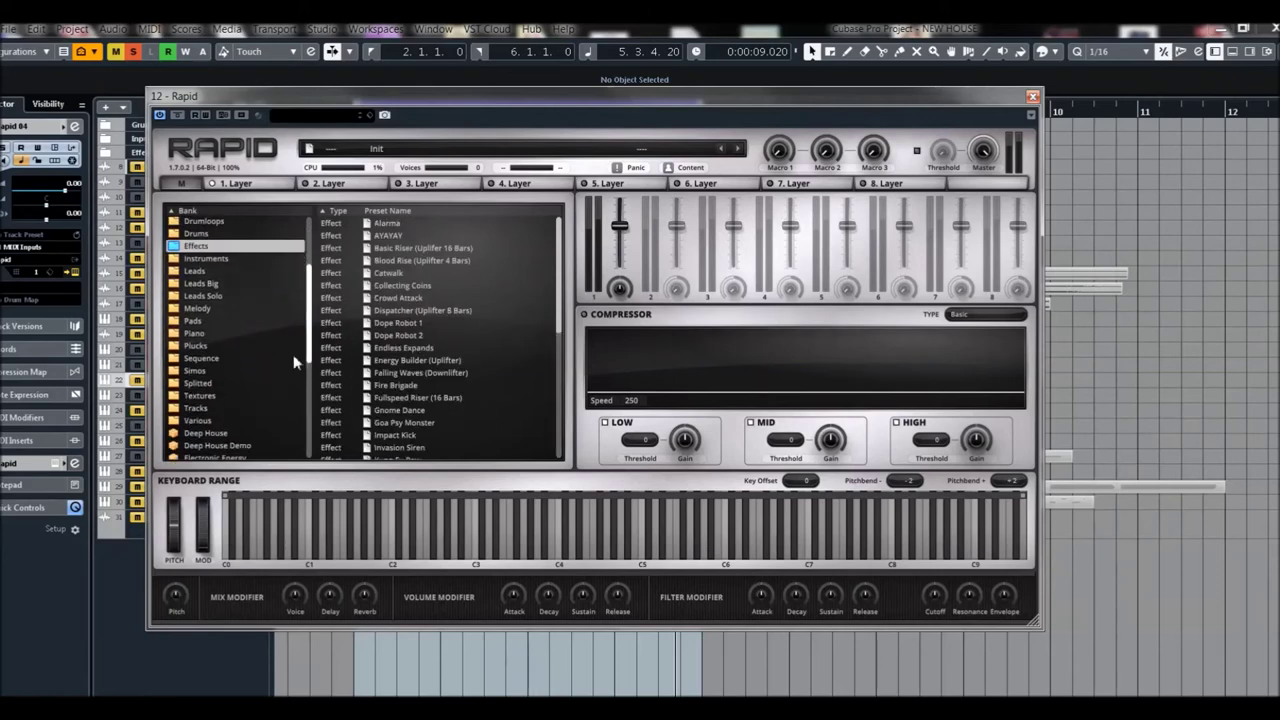
click(196, 408)
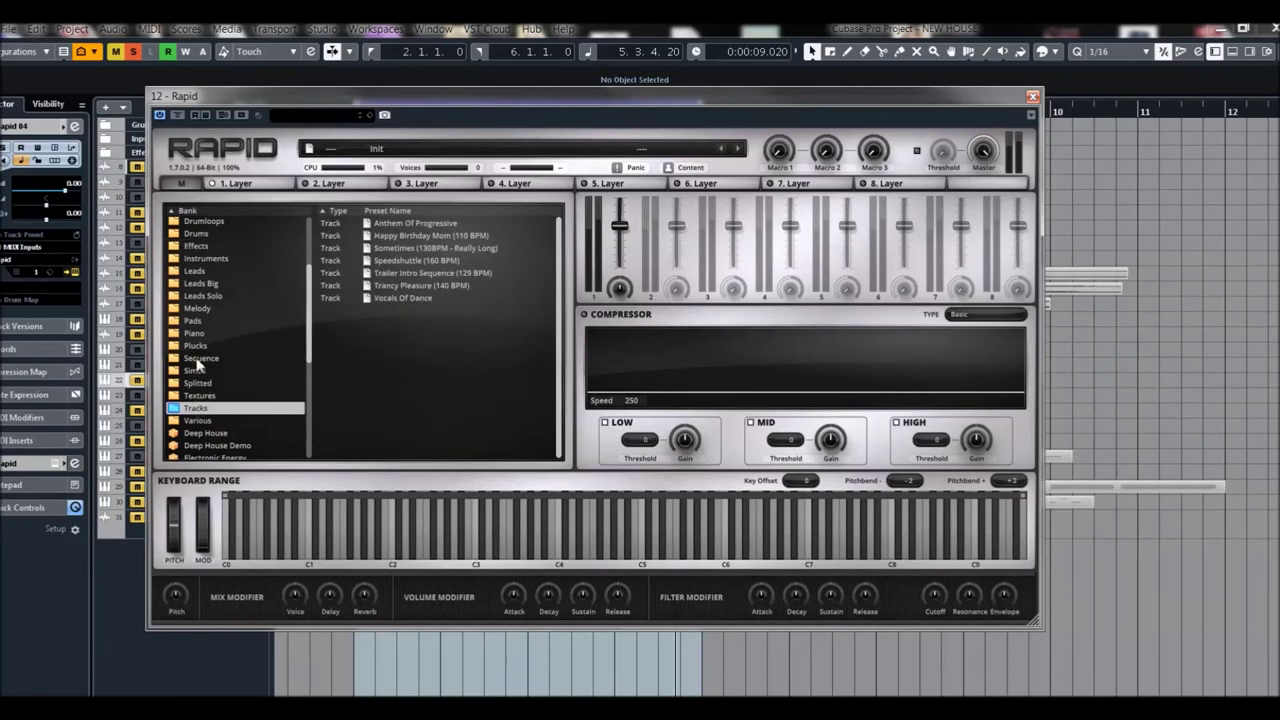
click(198, 362)
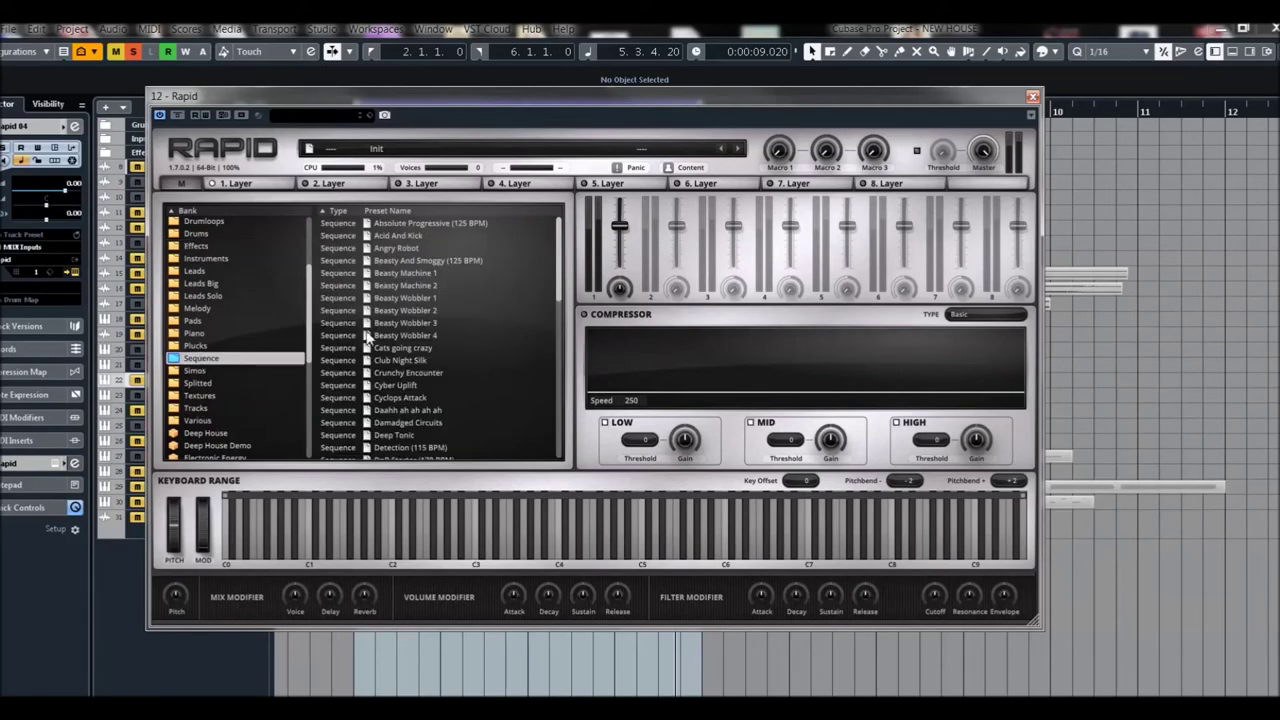
scroll(374, 318, down, 1)
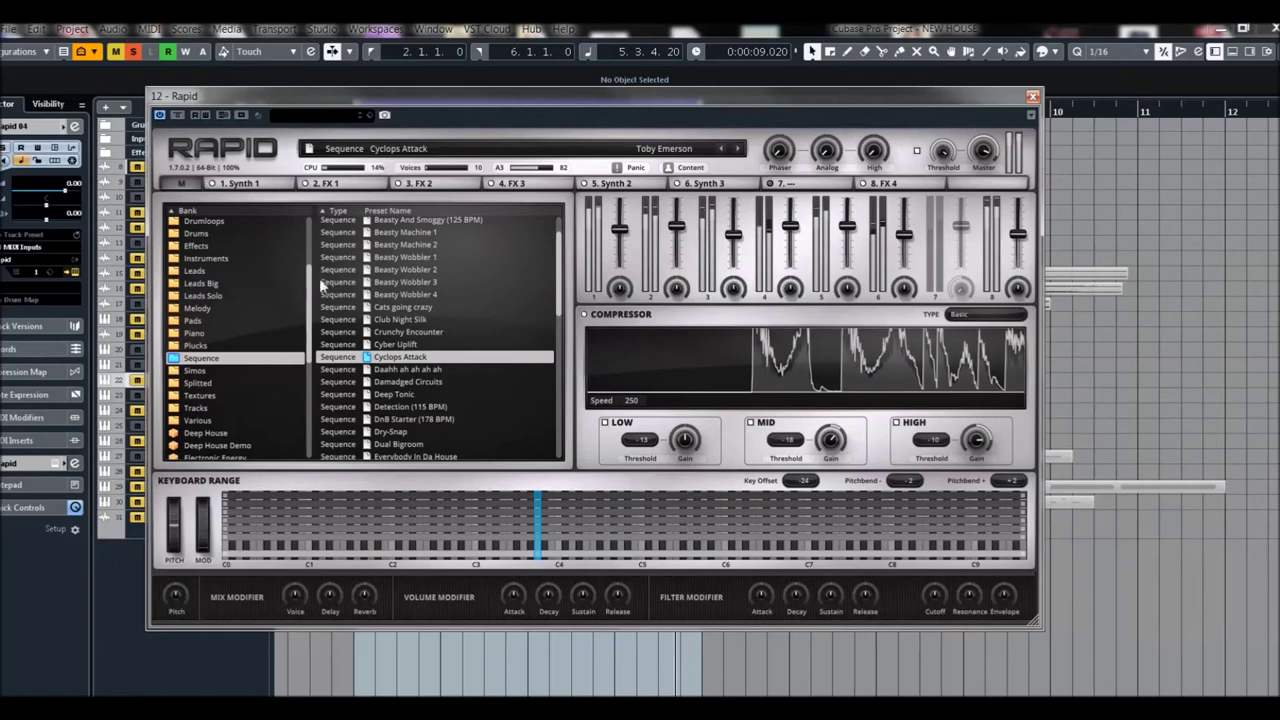
drag(444, 98, 578, 101)
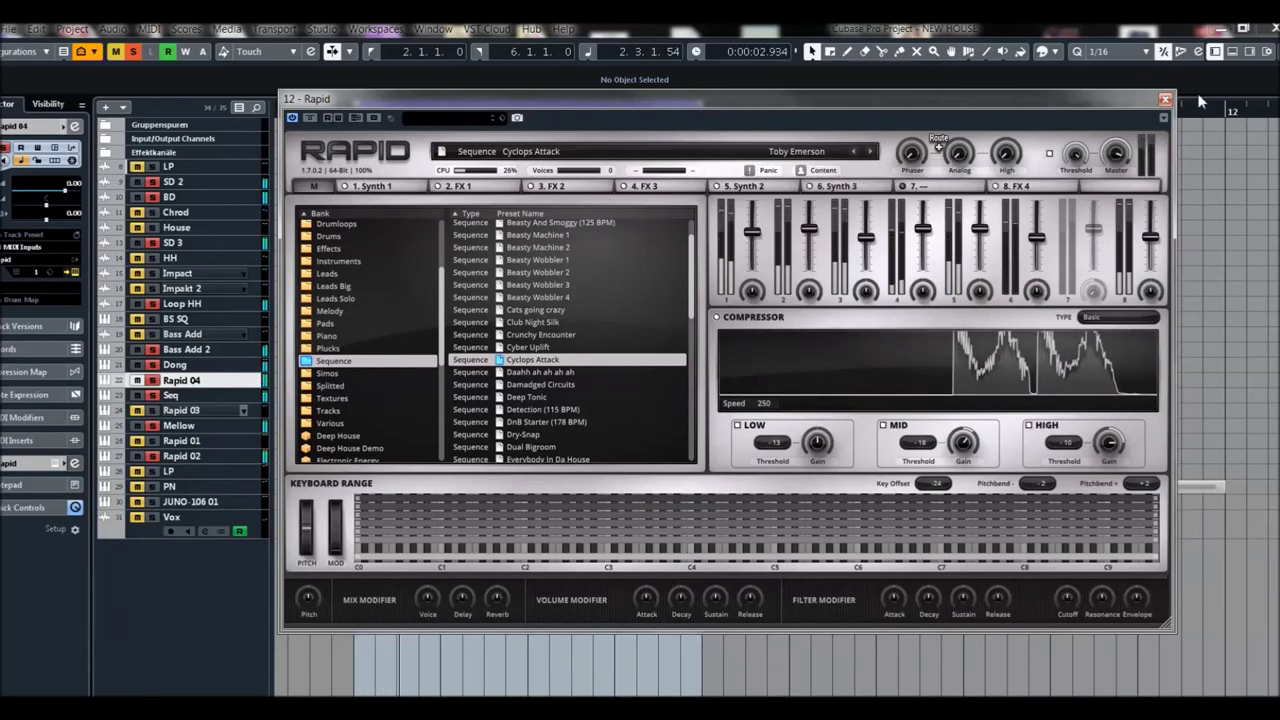
click(1165, 100)
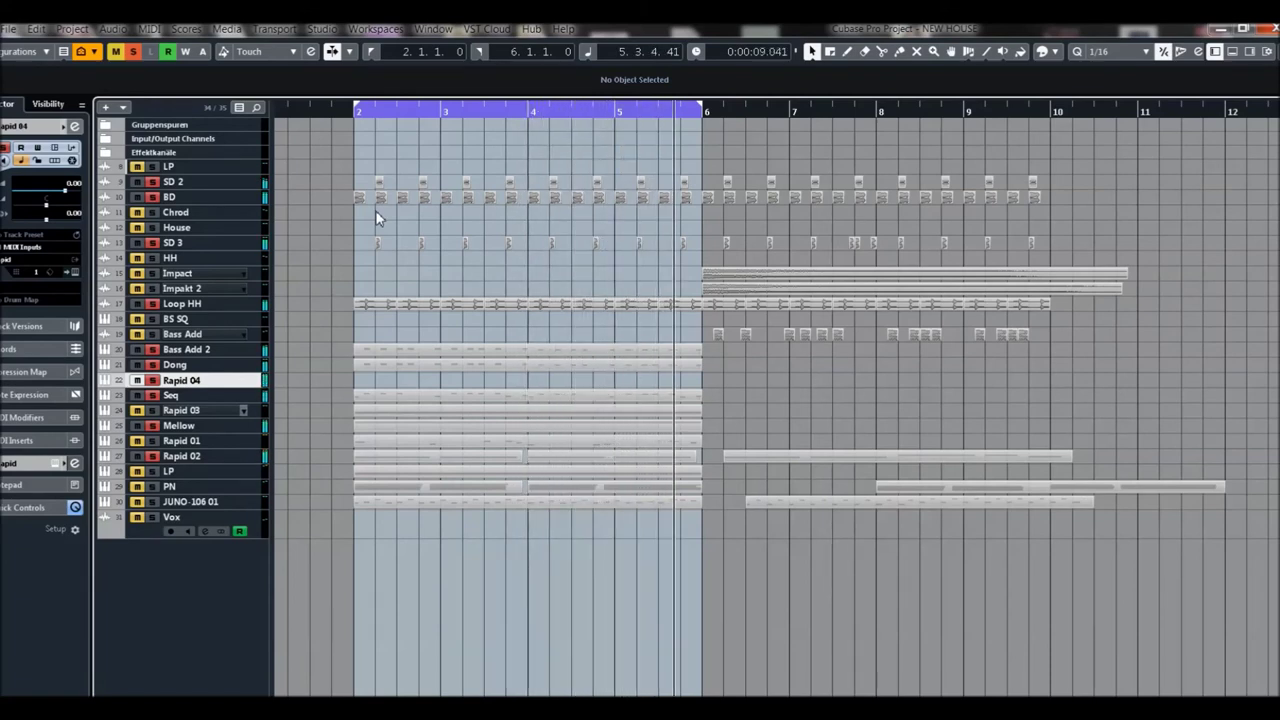
Clear the track solos and record a part on the Rapid 04 track between bars 2 and 6
click(152, 320)
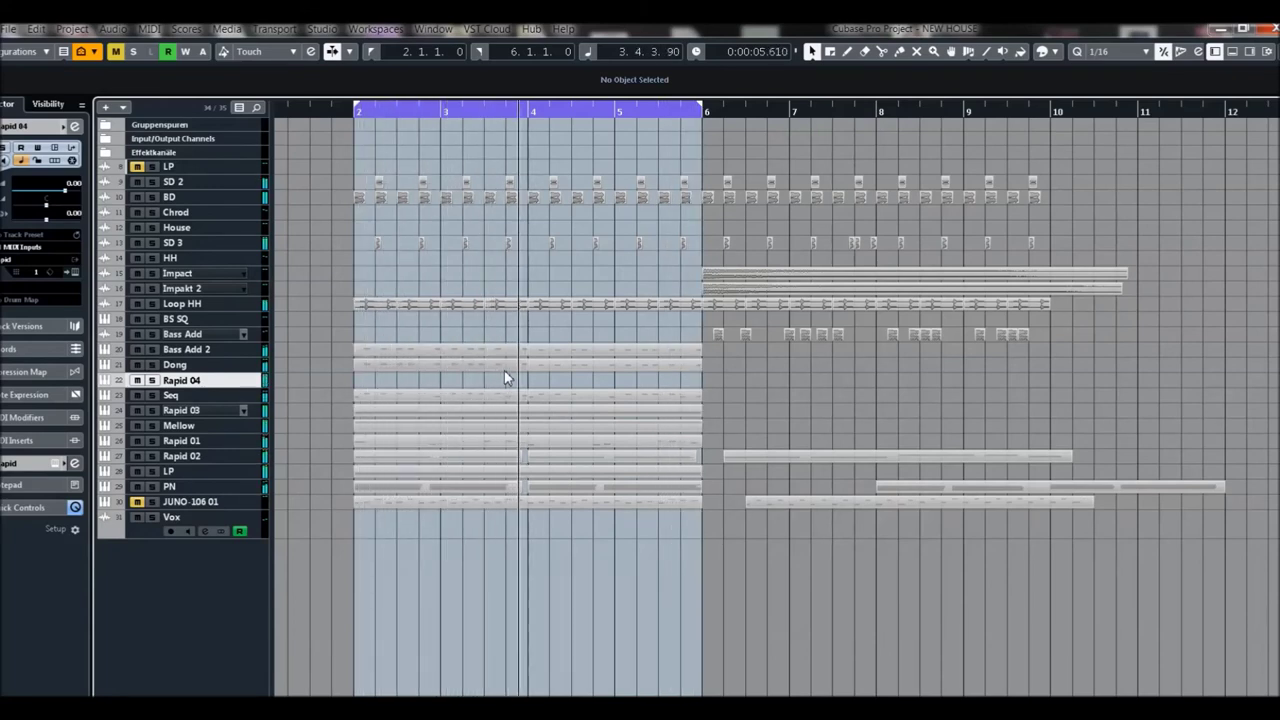
key(KP_Multiply)
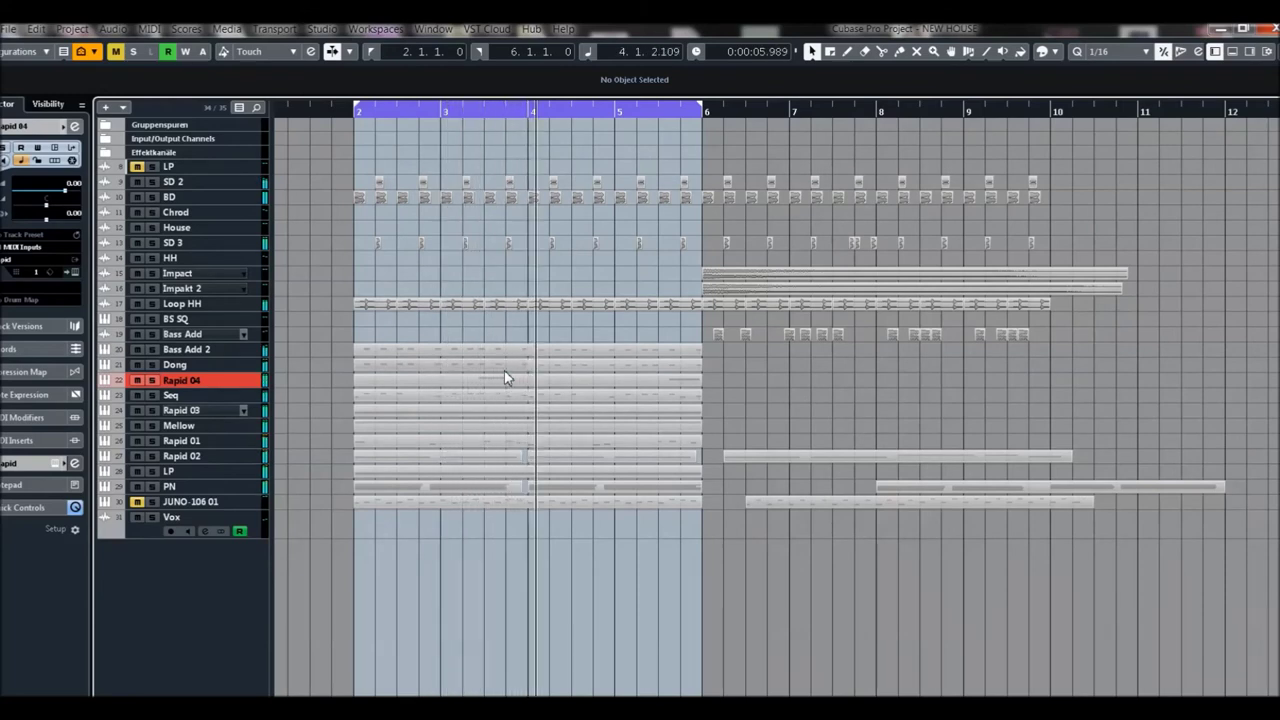
click(504, 374)
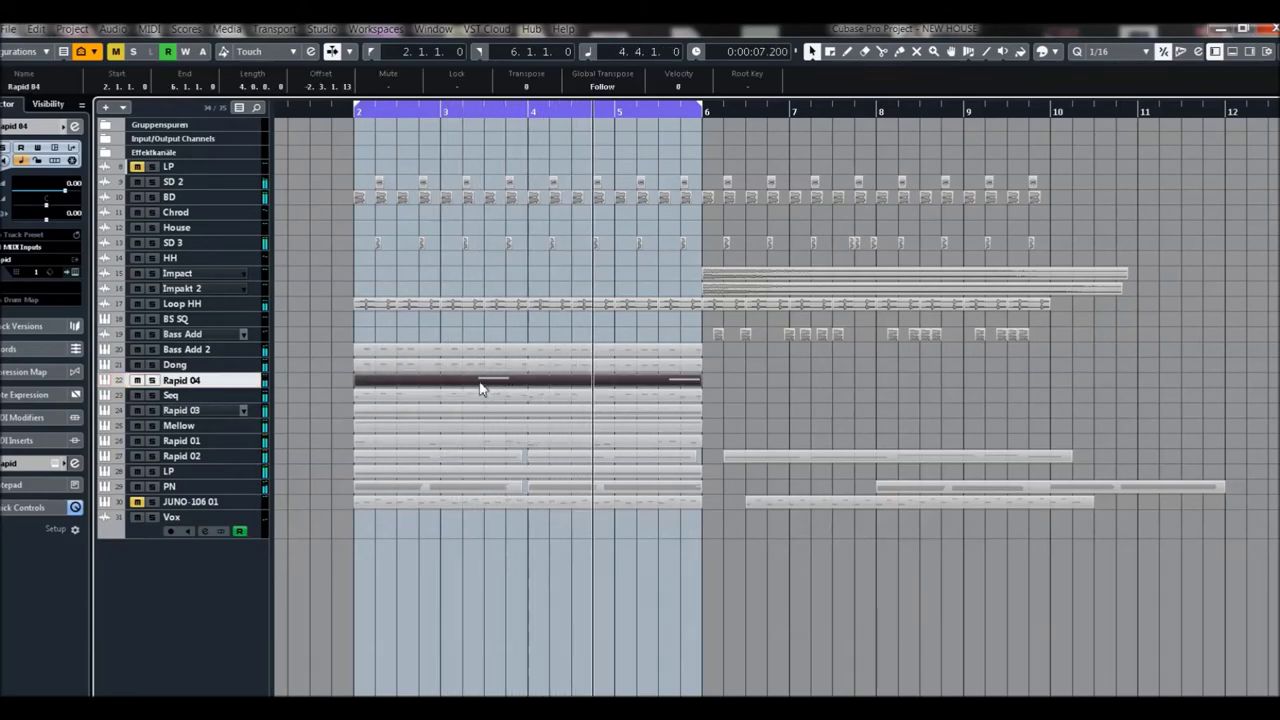
Move the recorded part's first note to 2.1.3 and its last to 4.1.3, and raise both velocities to 127
double_click(479, 385)
drag(372, 400, 722, 490)
drag(396, 432, 240, 439)
key(space)
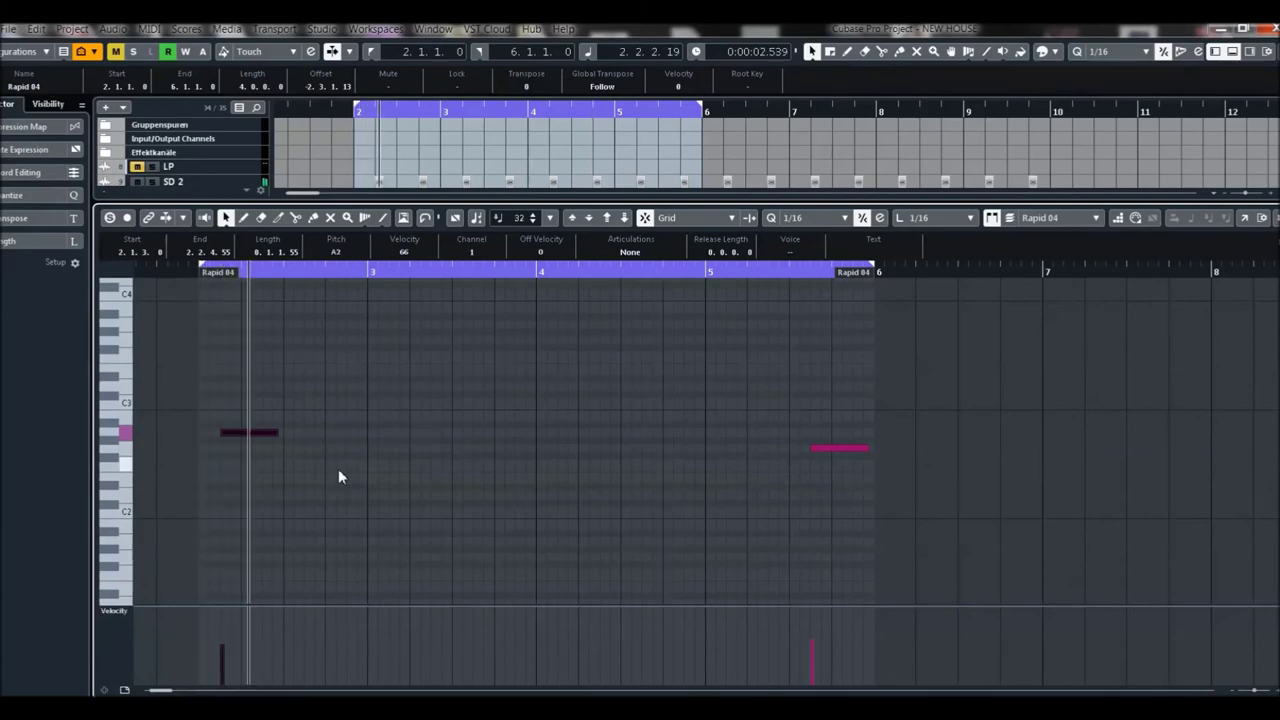
drag(840, 450, 586, 450)
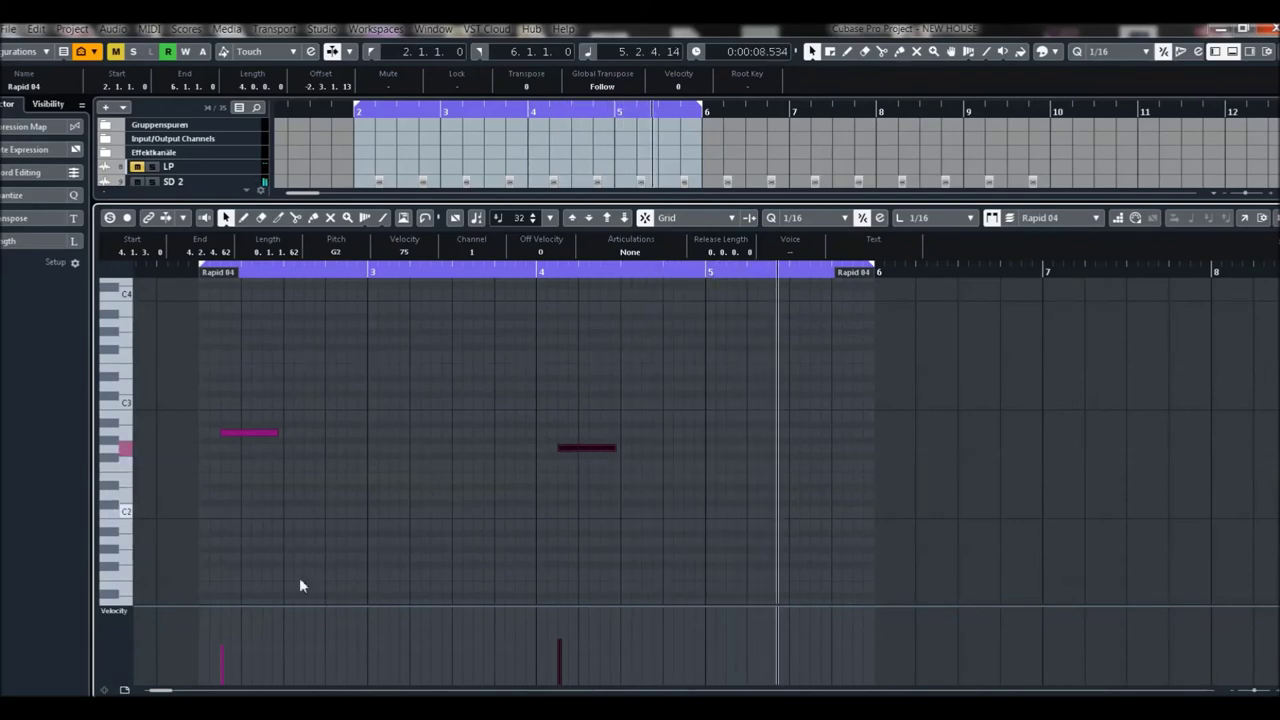
drag(225, 640, 237, 554)
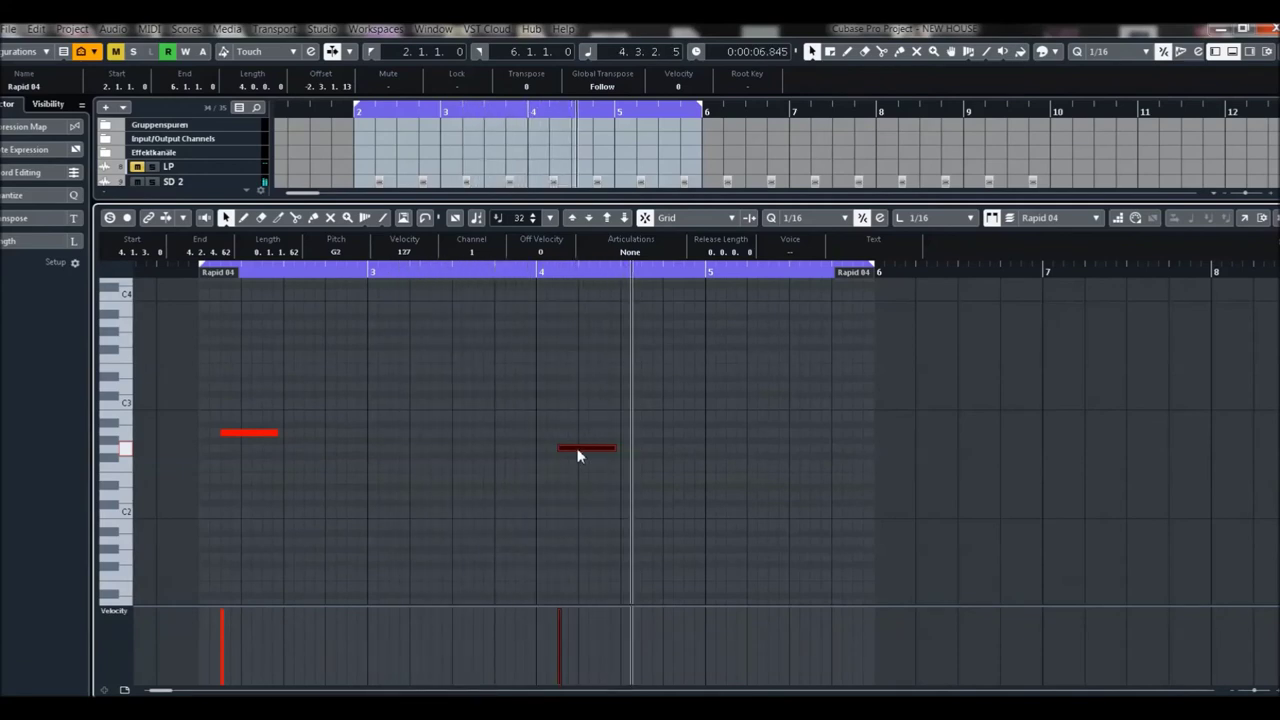
Move the last note into the second half of bar 5, shift the first note two beats later, and close the note editor
drag(577, 449, 830, 456)
drag(244, 436, 322, 444)
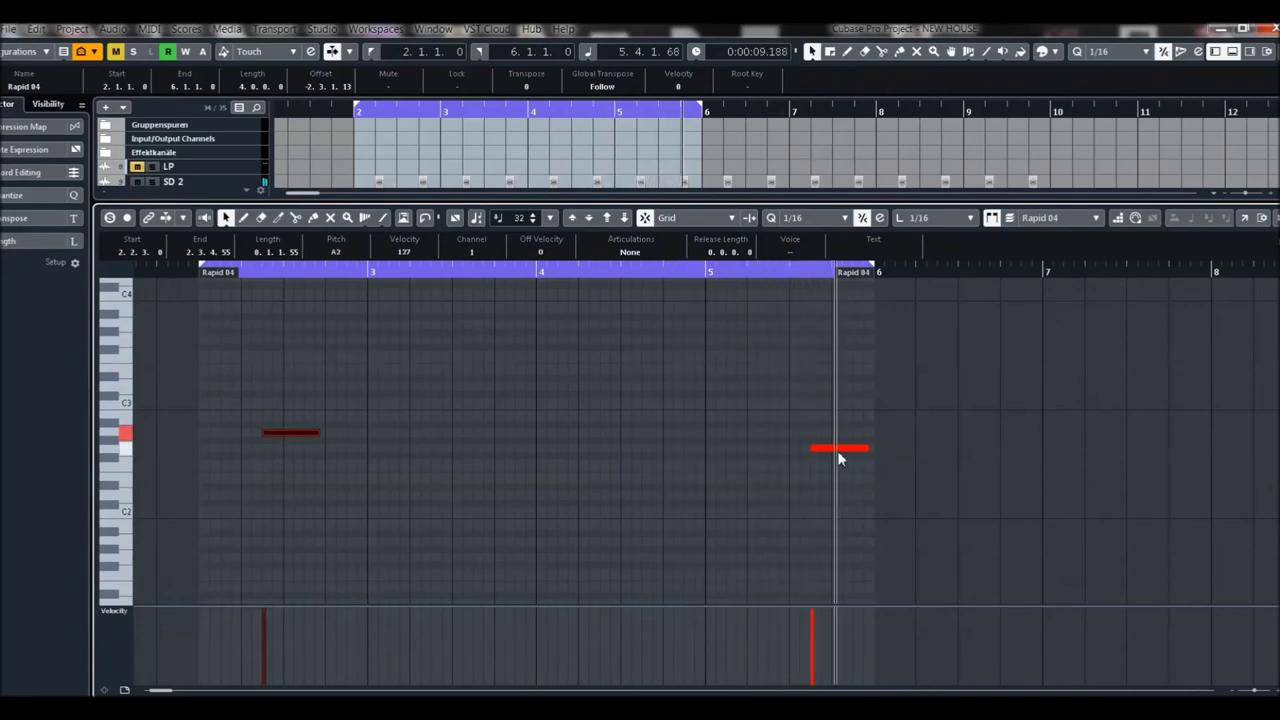
key(ctrl+e)
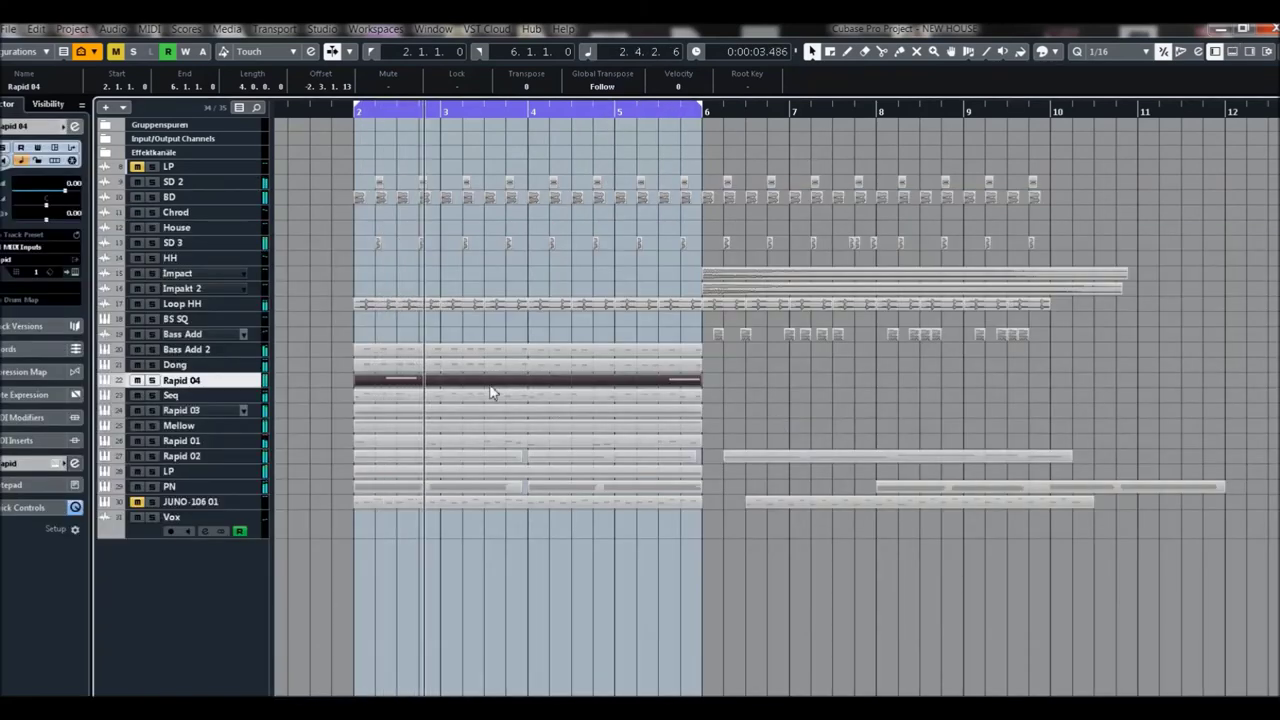
key(ctrl+e)
drag(225, 437, 271, 441)
key(ctrl+e)
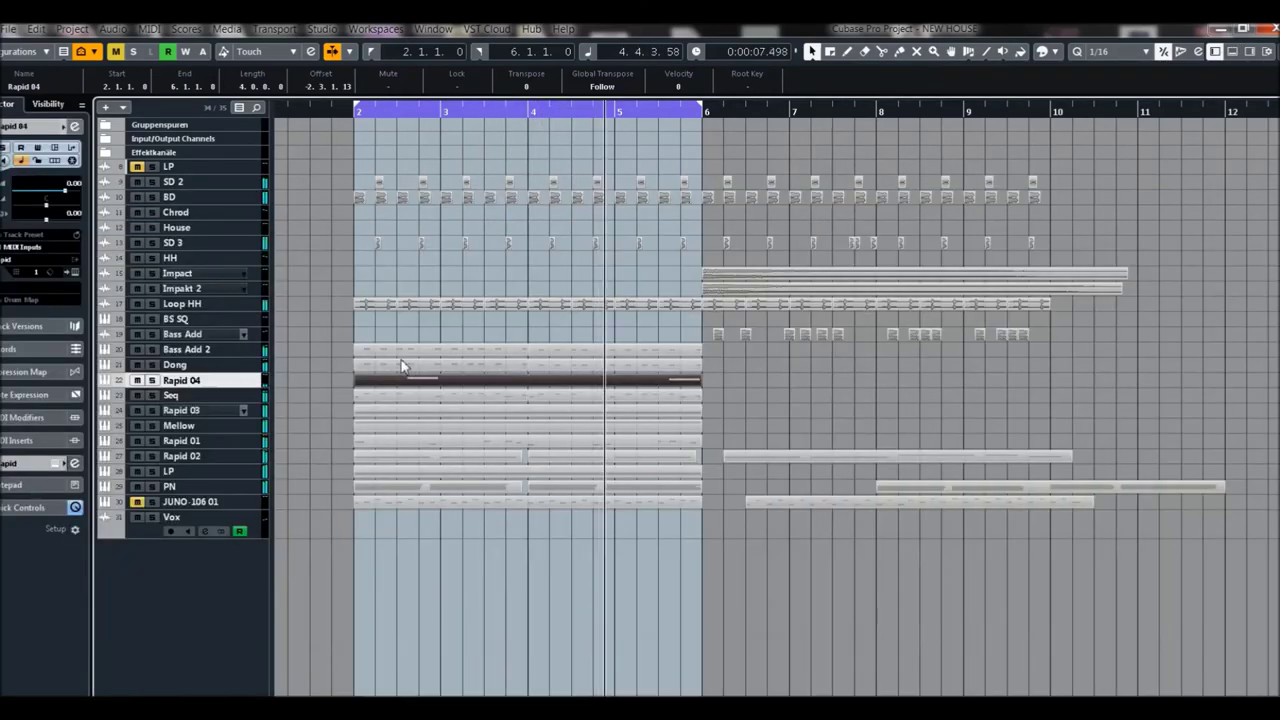
Open the Rapid 04 instrument and add a Dual Delay in the second effect slot of the Synth 1 layer
click(74, 462)
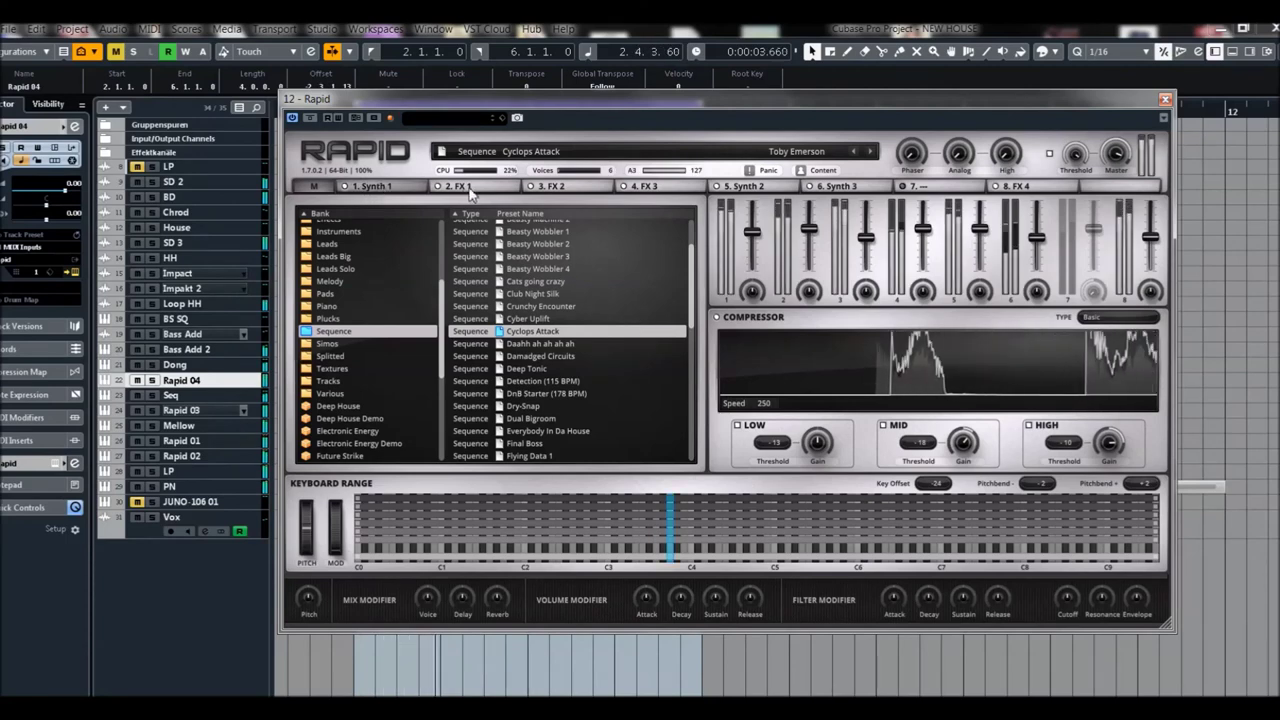
double_click(598, 331)
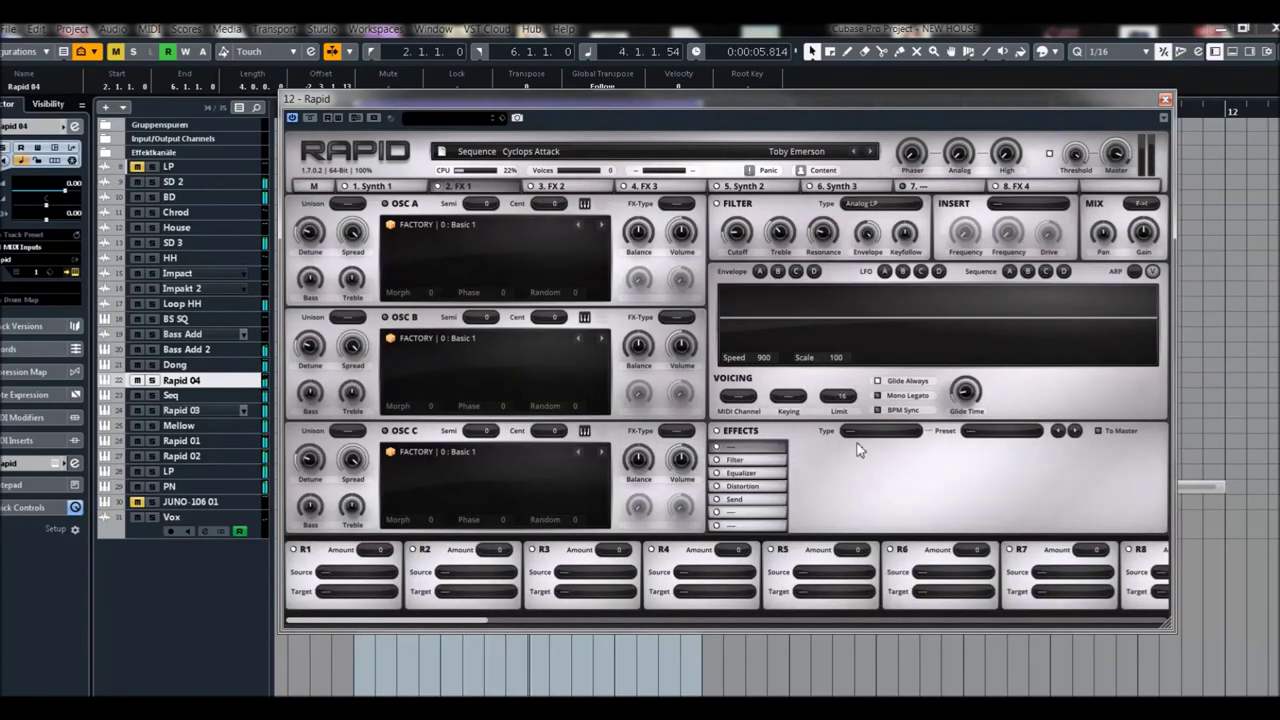
click(380, 187)
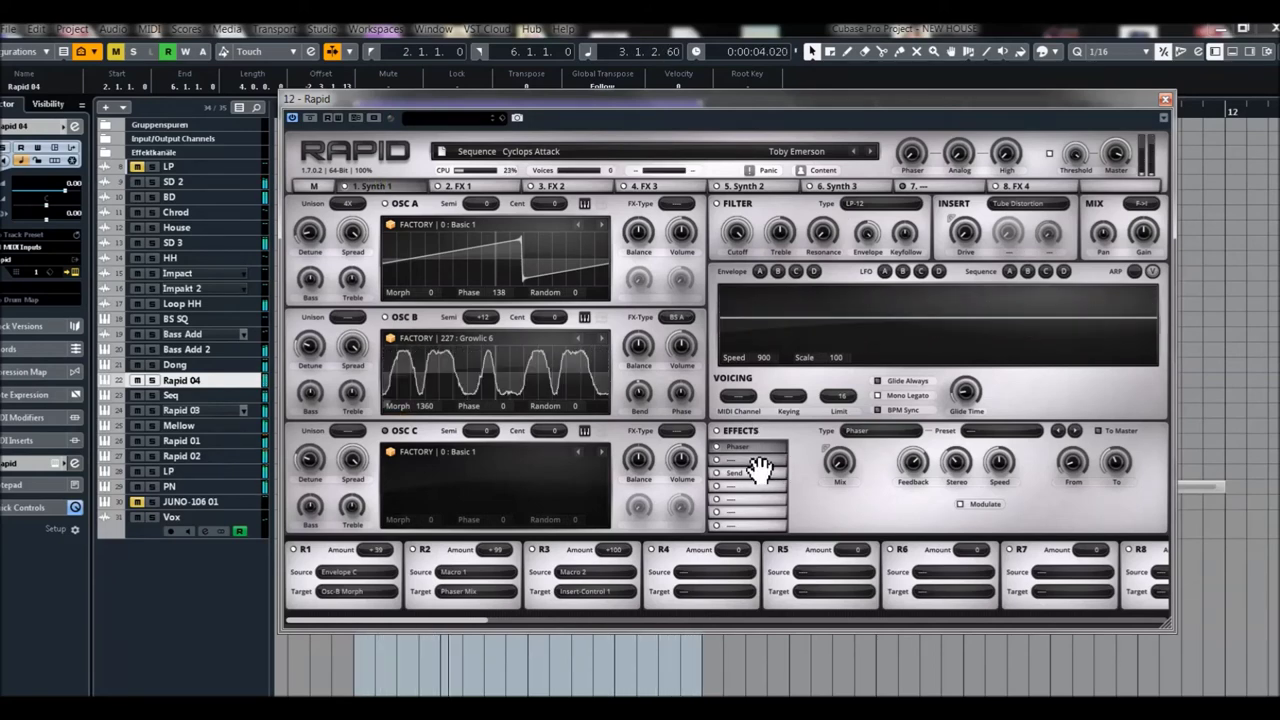
click(878, 434)
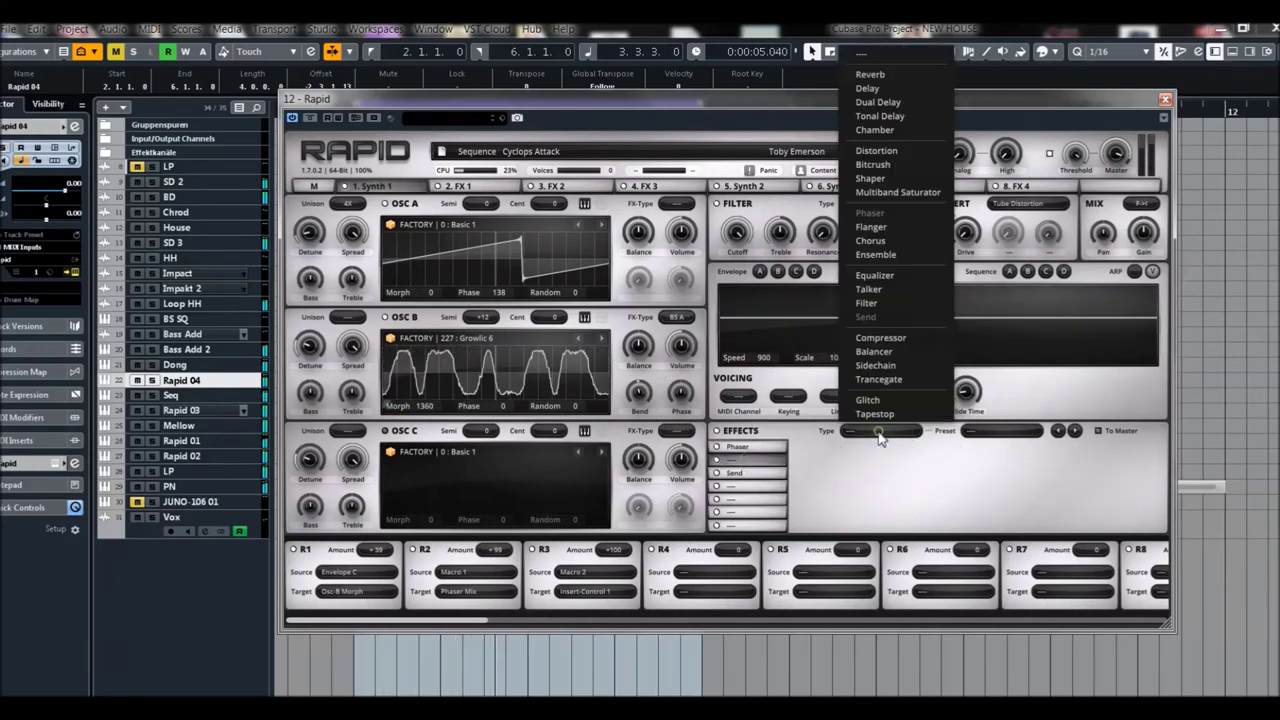
click(877, 104)
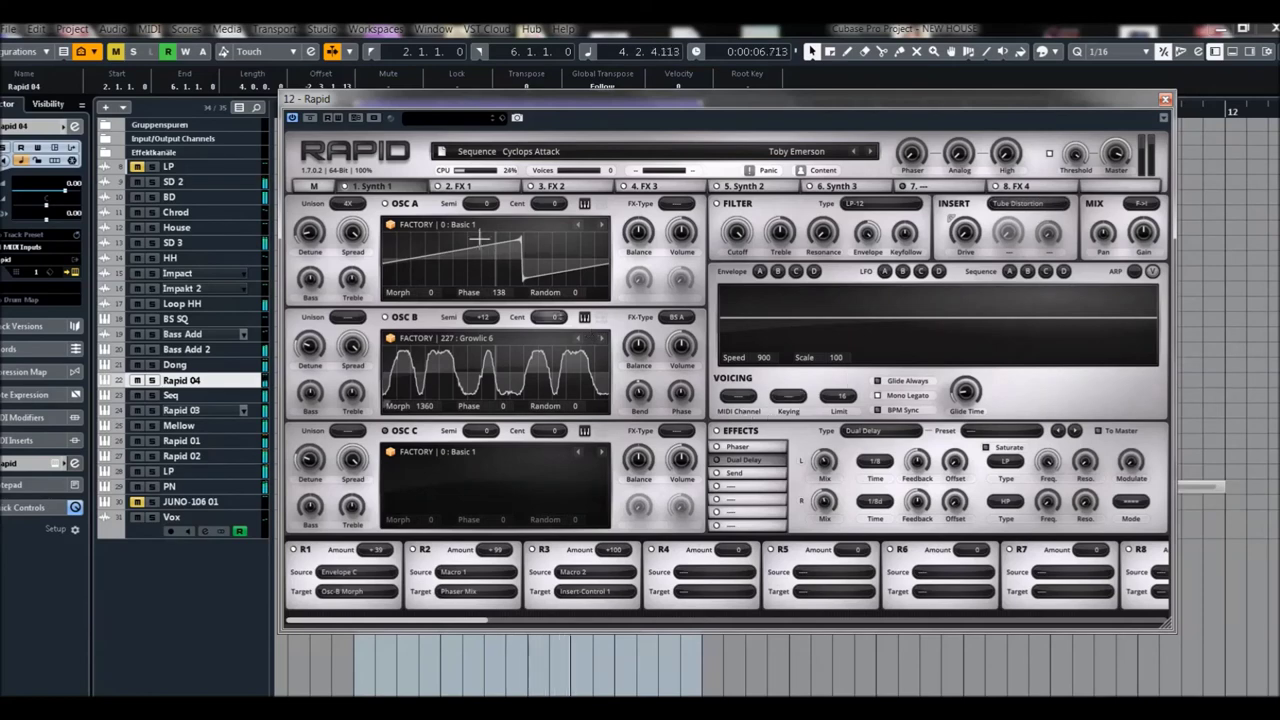
Add a Dual Delay in the first effect slot of Rapid's FX 1 layer and close the instrument window
click(473, 189)
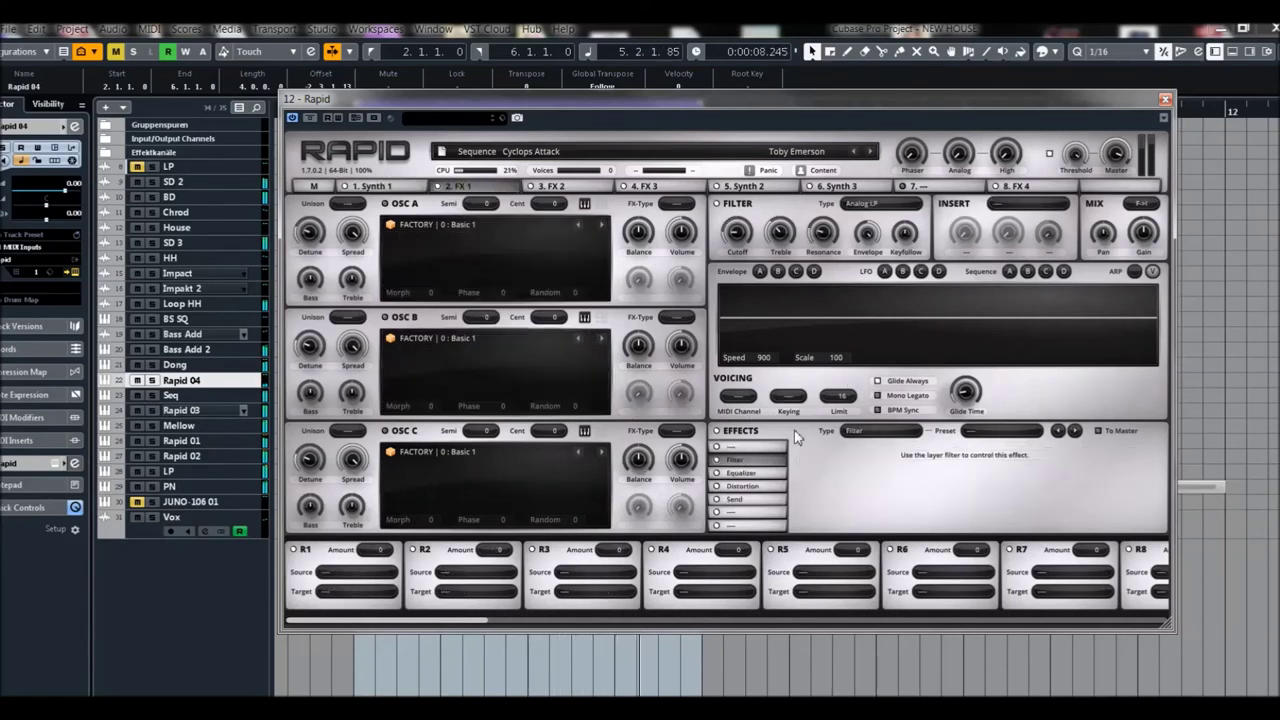
click(553, 189)
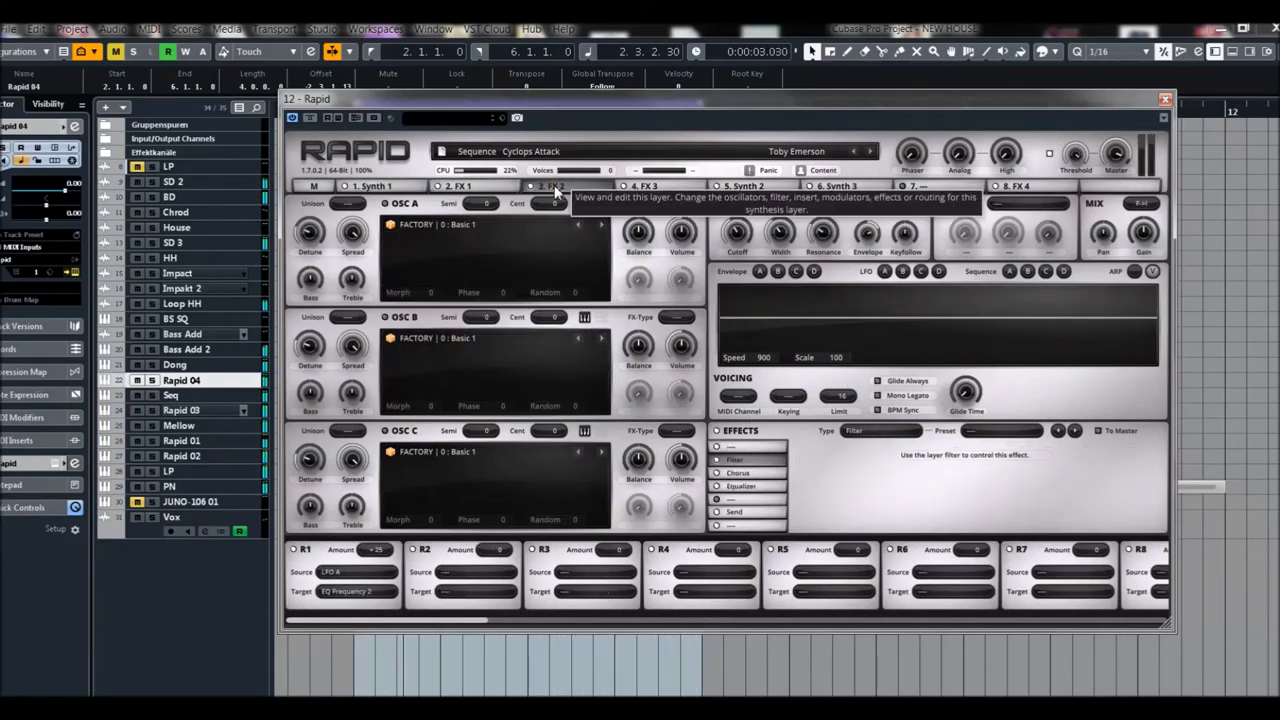
click(495, 190)
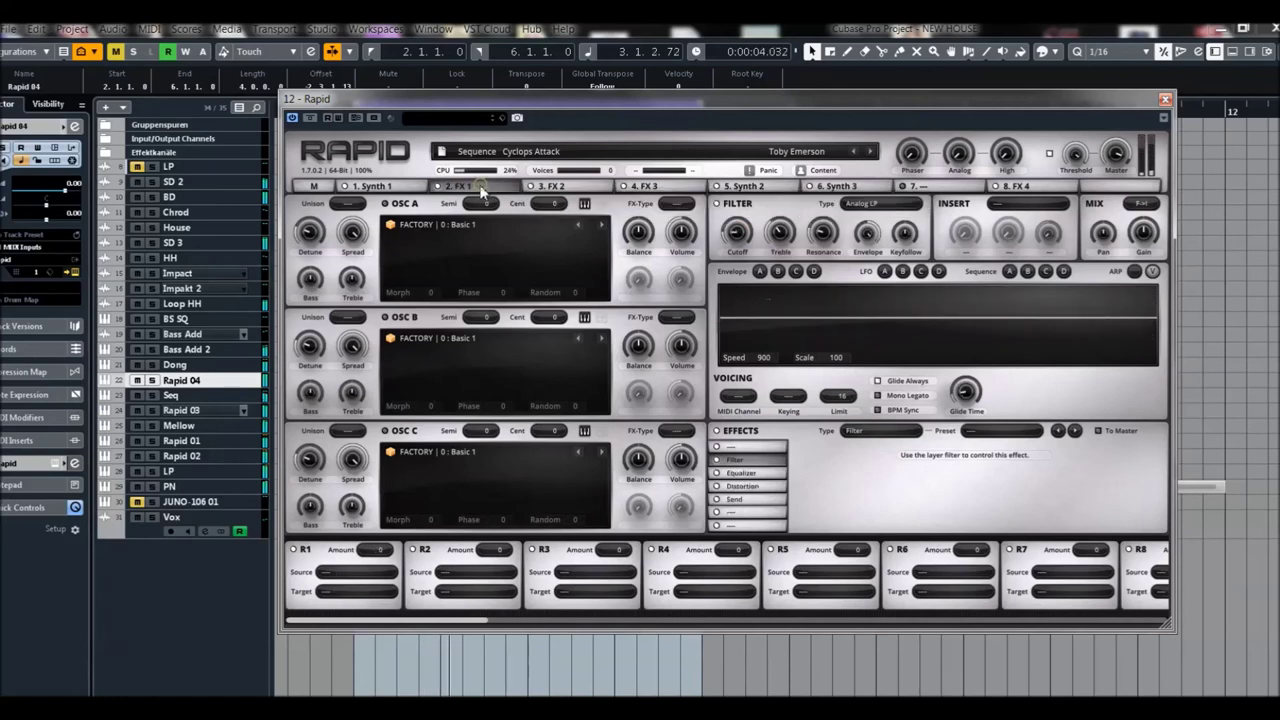
click(749, 447)
click(866, 433)
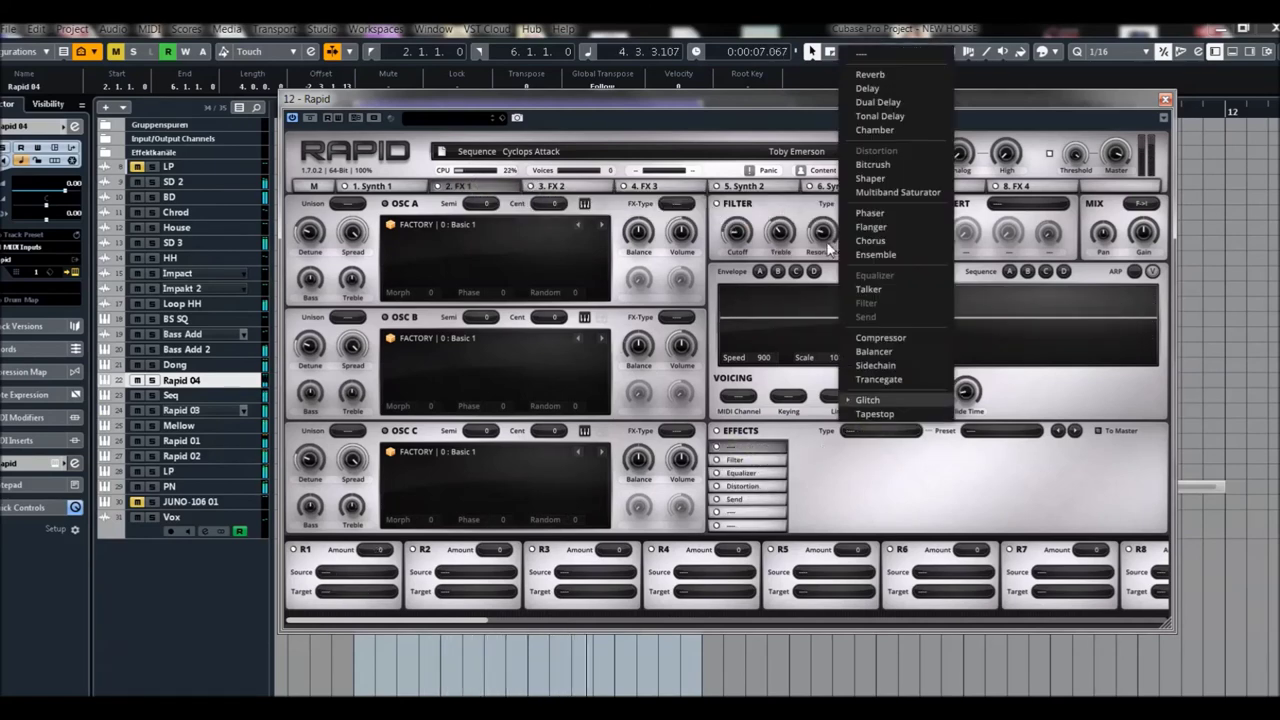
click(880, 104)
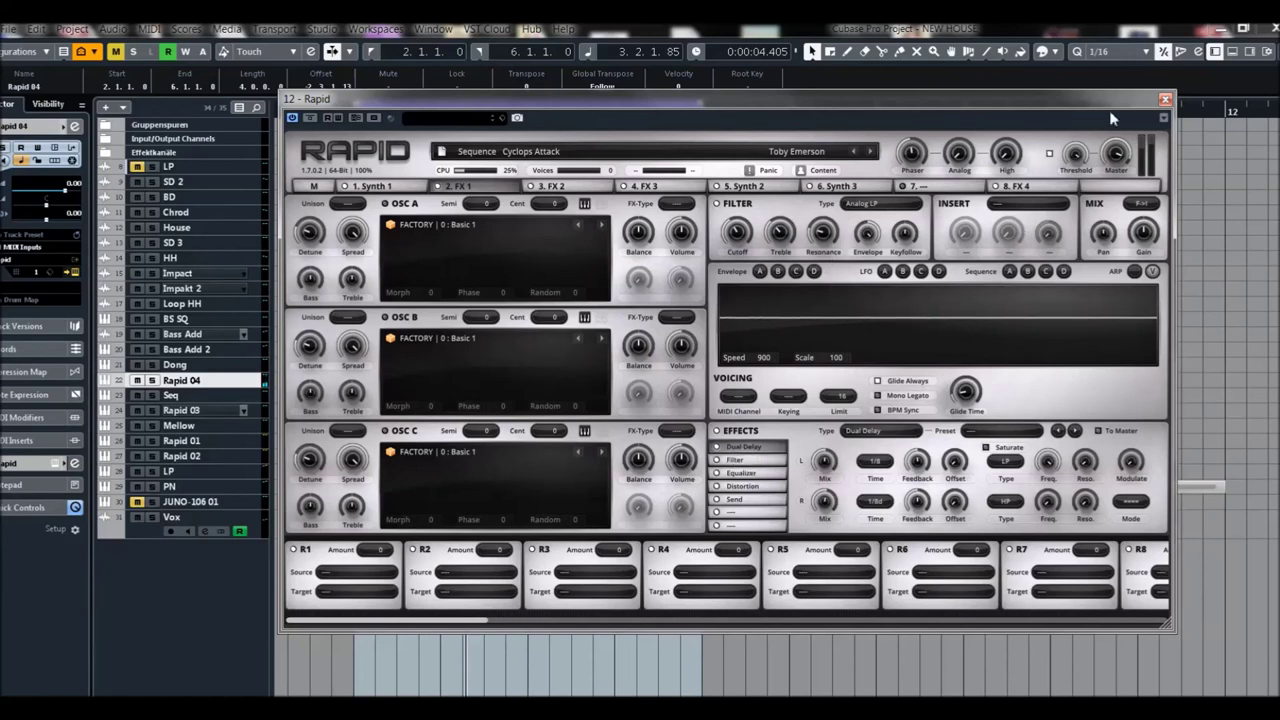
click(1165, 101)
key(space)
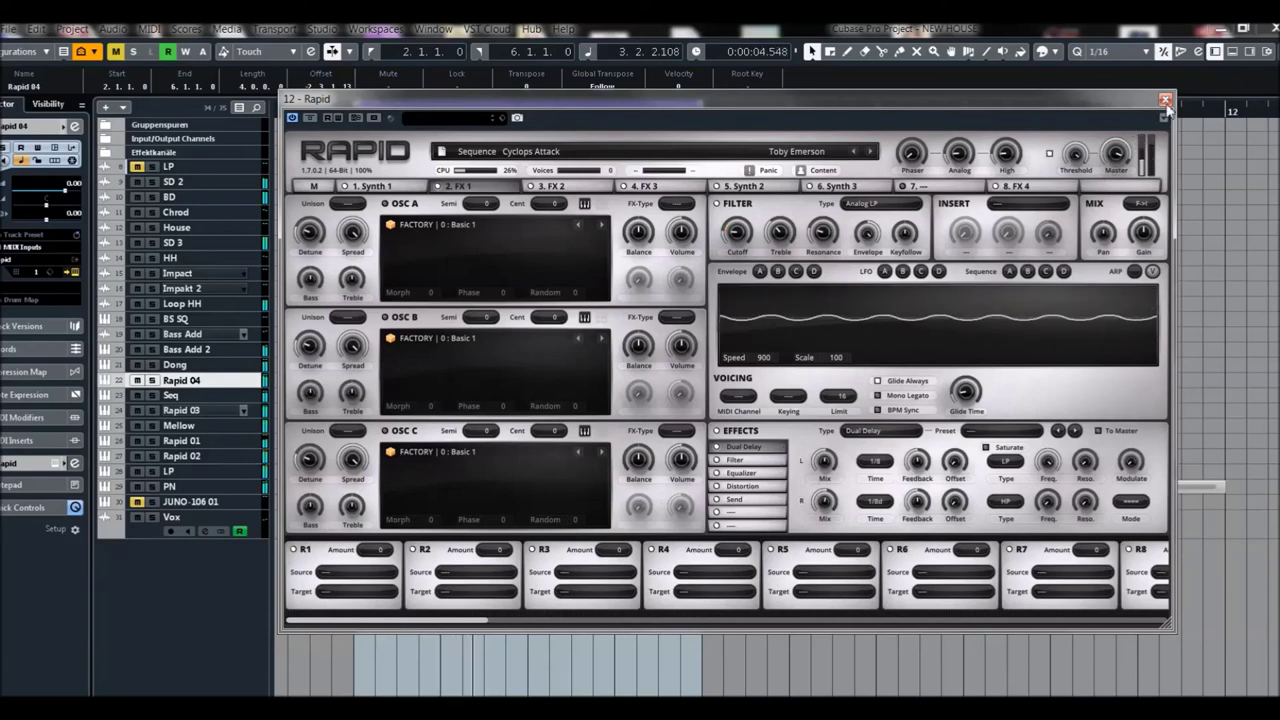
click(1165, 100)
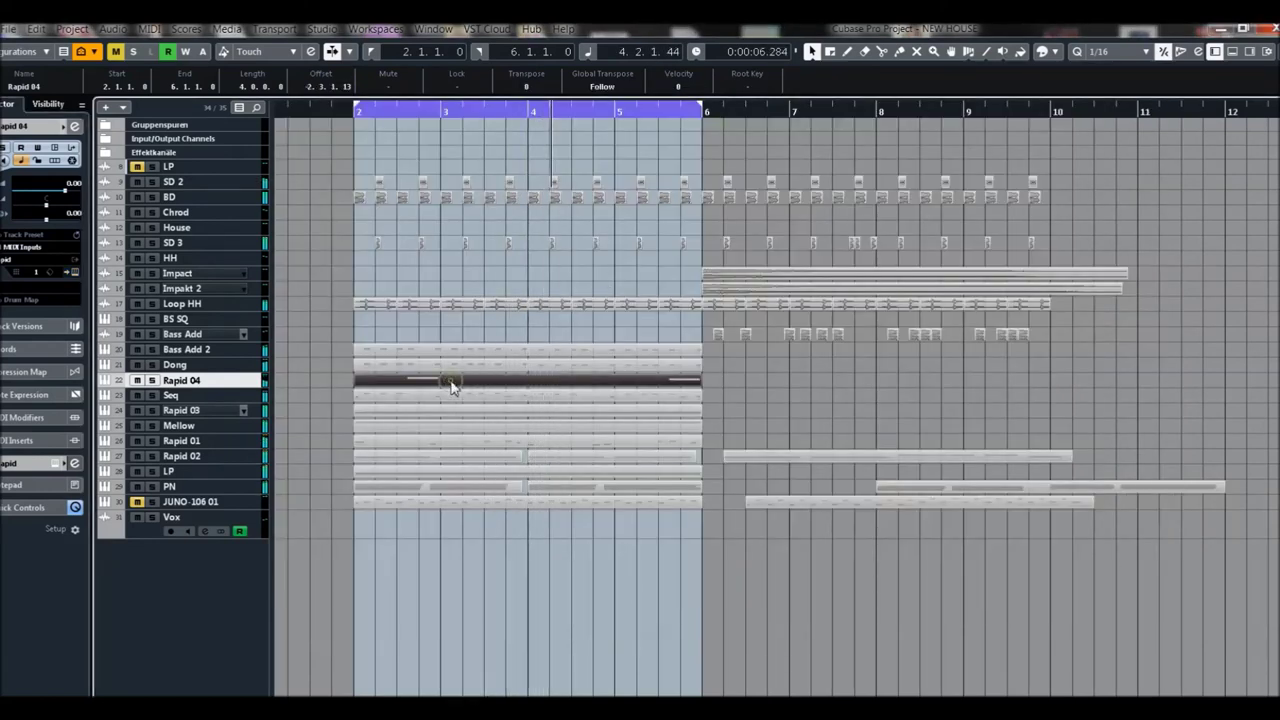
Move the first note of the Rapid 04 part later, into the middle of bar 3, and close the note editor
double_click(450, 383)
drag(257, 433, 345, 443)
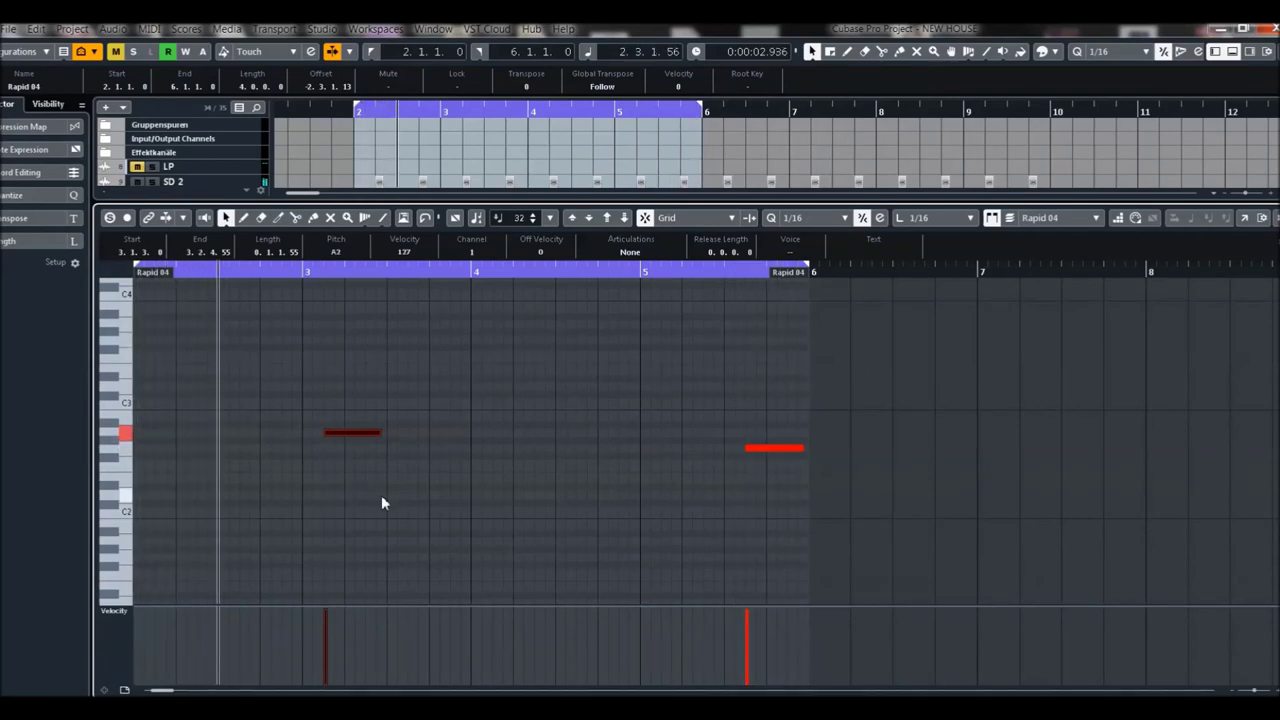
drag(355, 432, 402, 440)
key(Return)
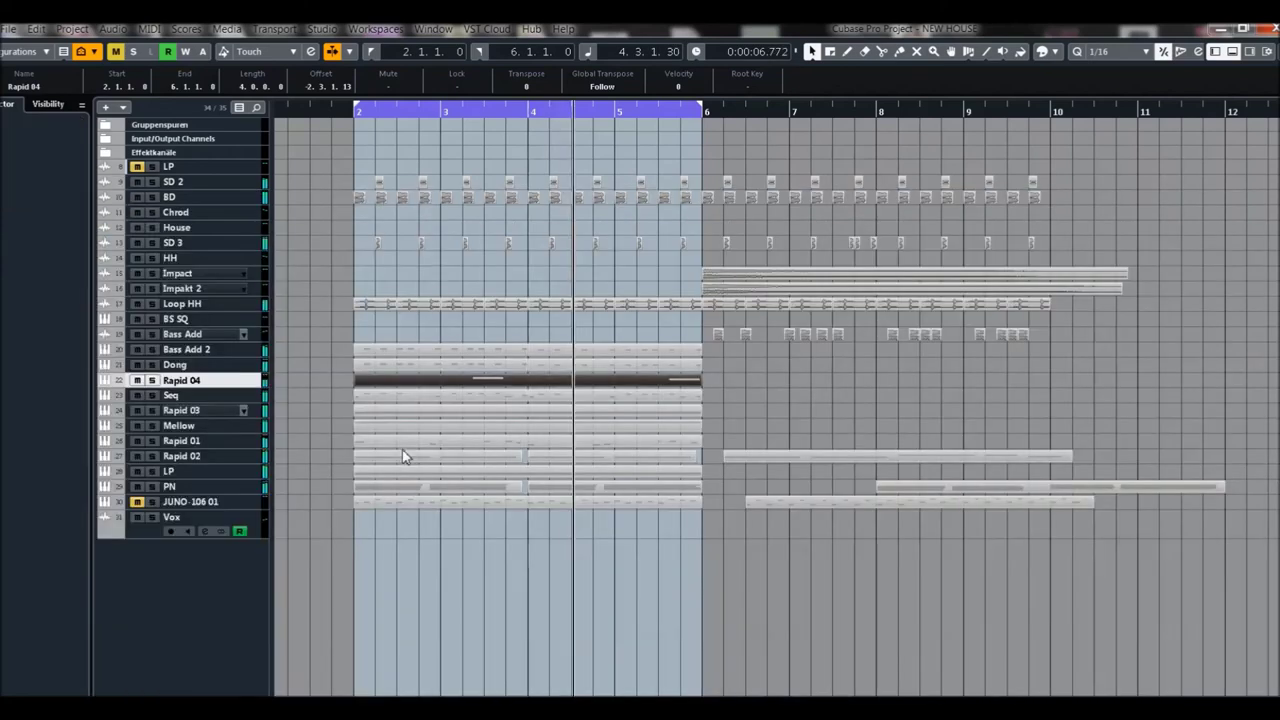
Open the JUNO-106 01 track's synth, set the VCF frequency to 87 and lower the VCF resonance to its minimum
click(692, 583)
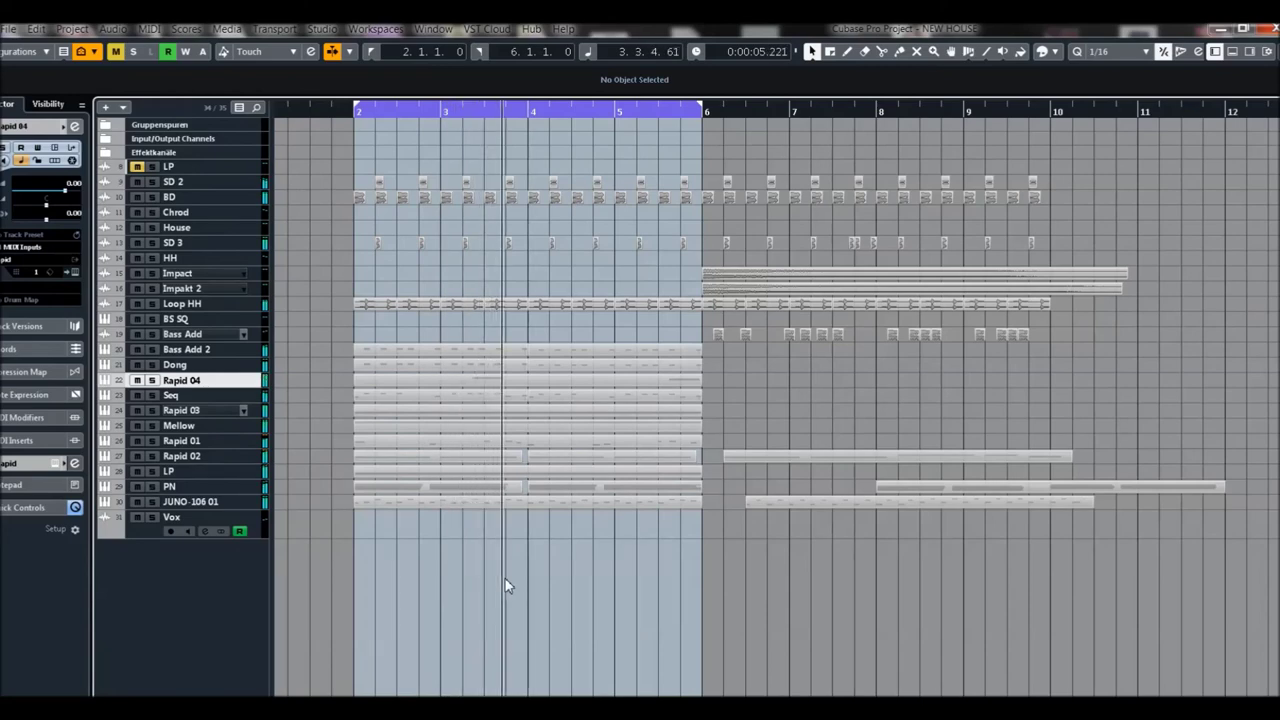
click(182, 503)
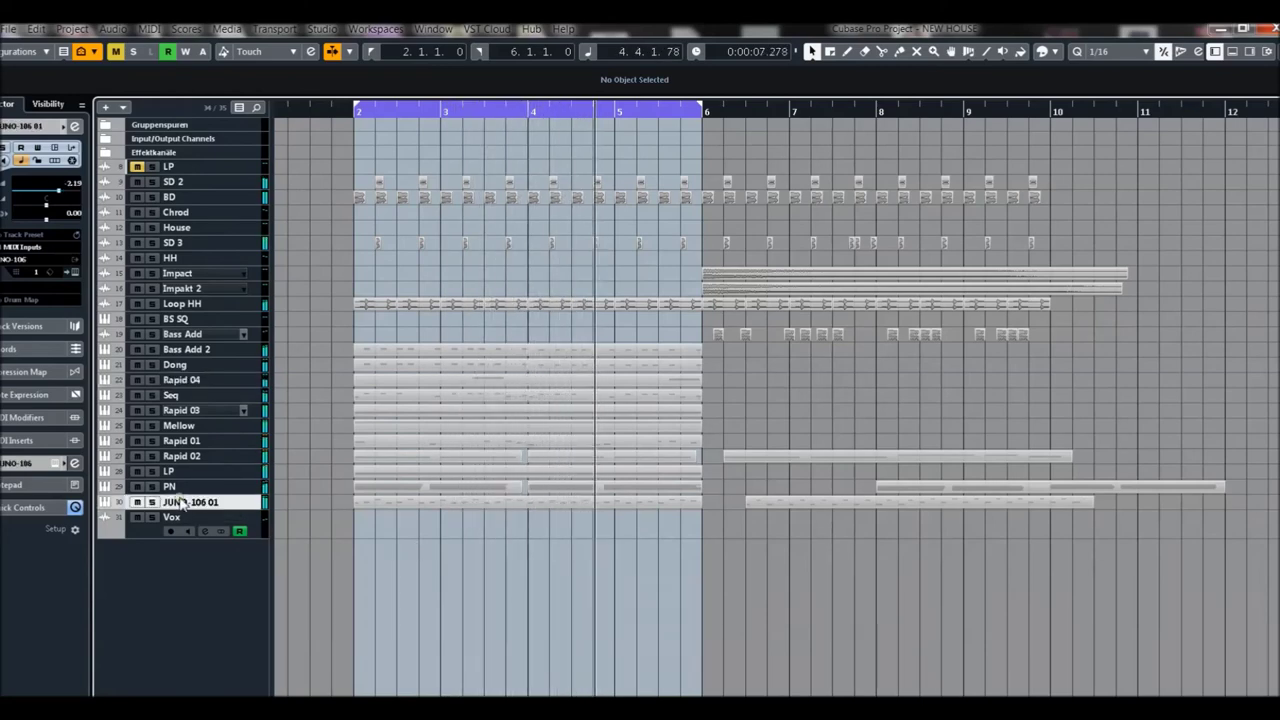
click(74, 126)
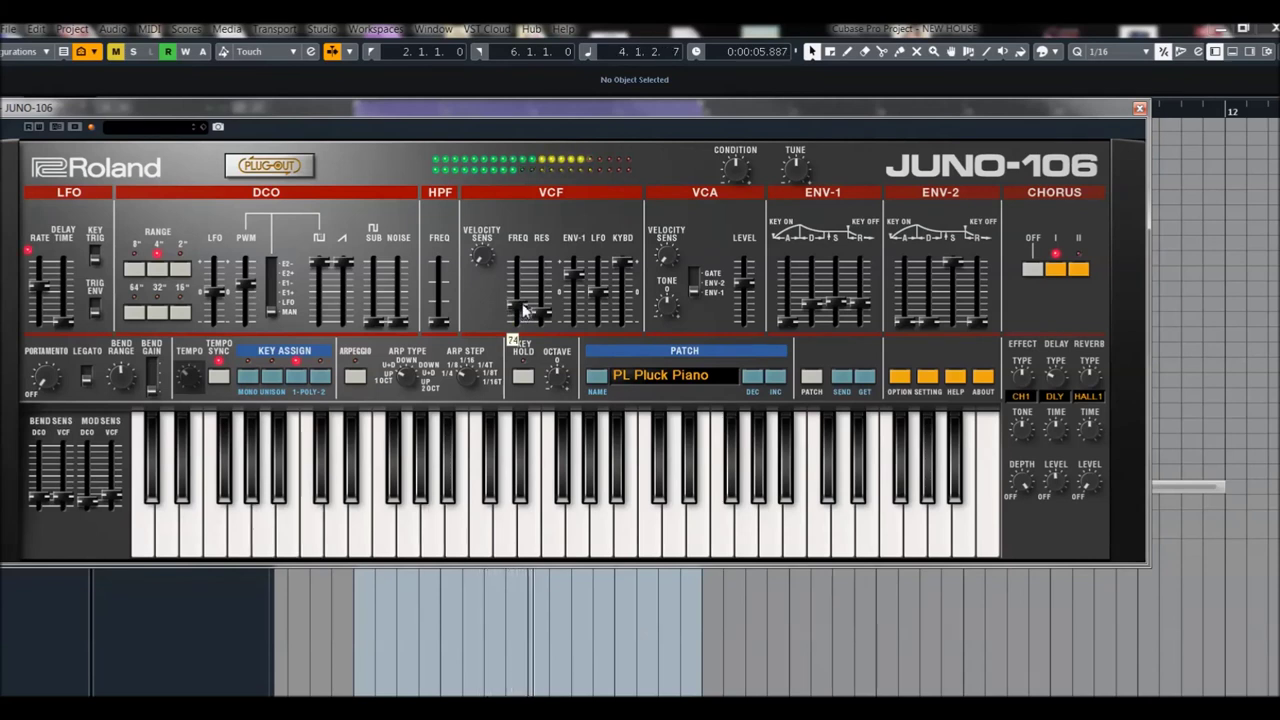
drag(524, 283, 525, 308)
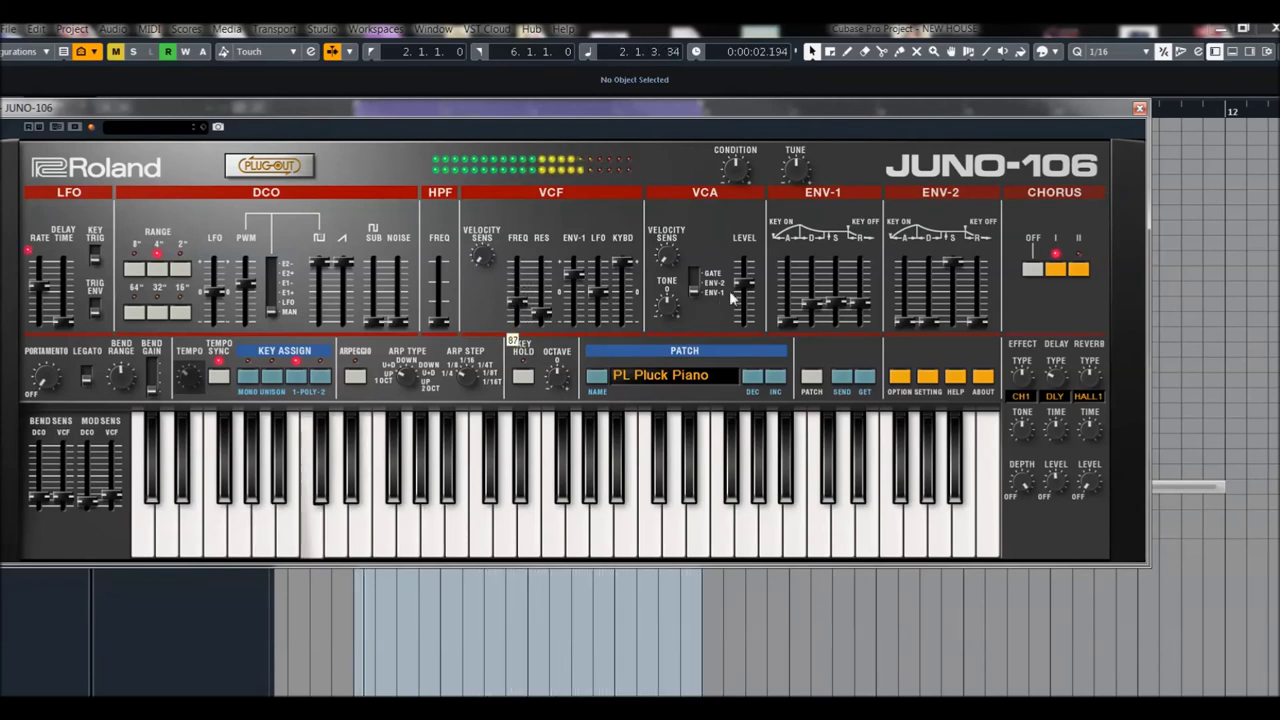
drag(543, 316, 543, 325)
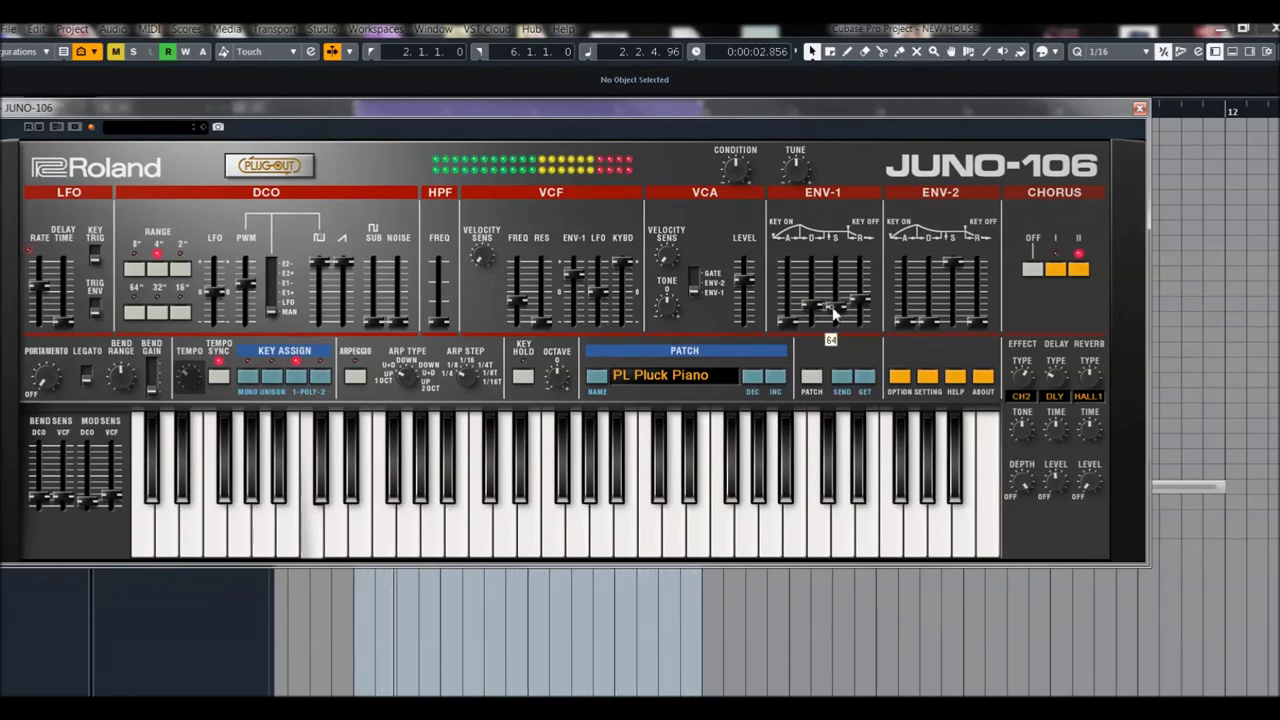
Switch the JUNO-106 chorus to mode I, lower the VCF frequency to about 61, and close the synth window
click(1056, 269)
mouse_move(521, 299)
drag(518, 284, 517, 314)
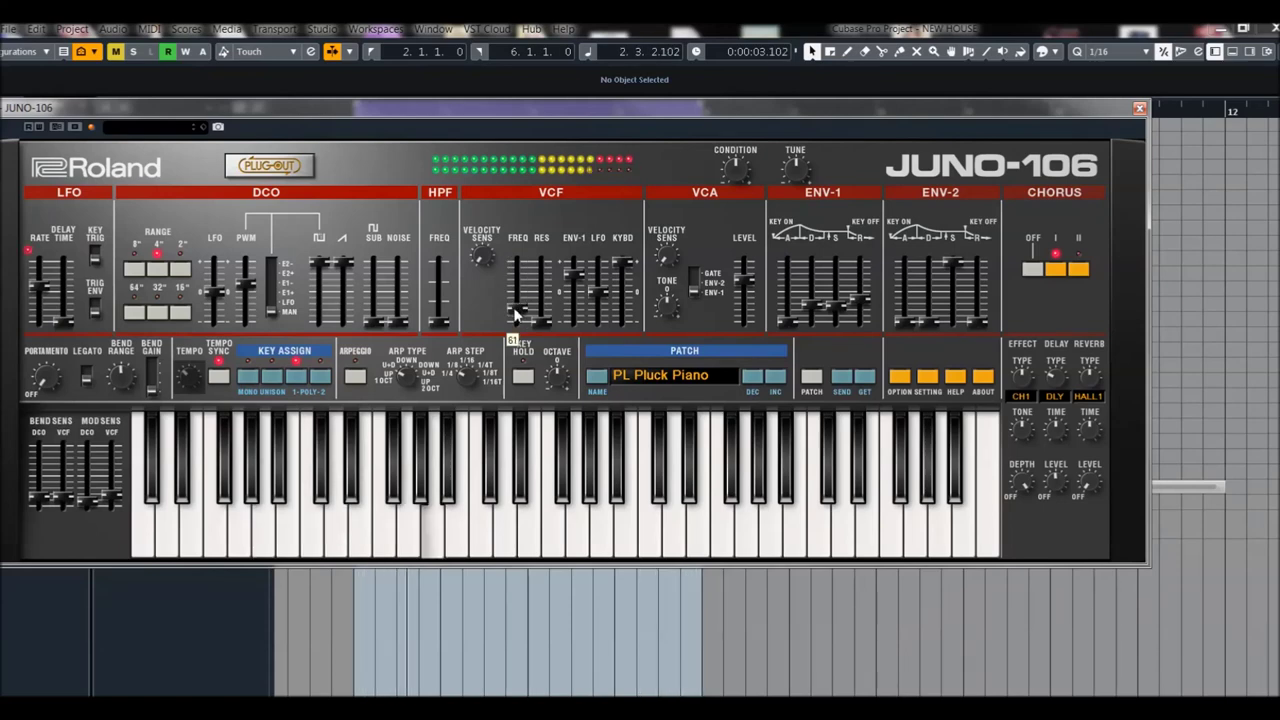
click(1139, 108)
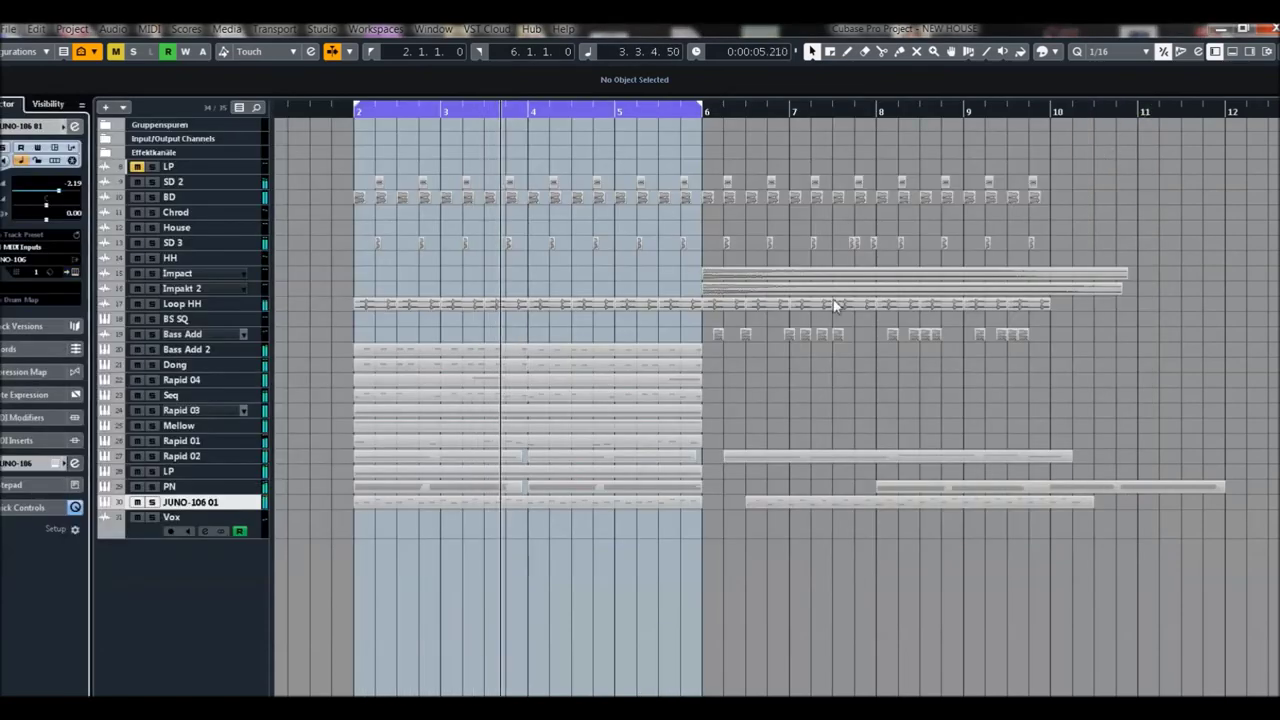
Rename the Rapid 04 track as FX
double_click(181, 380)
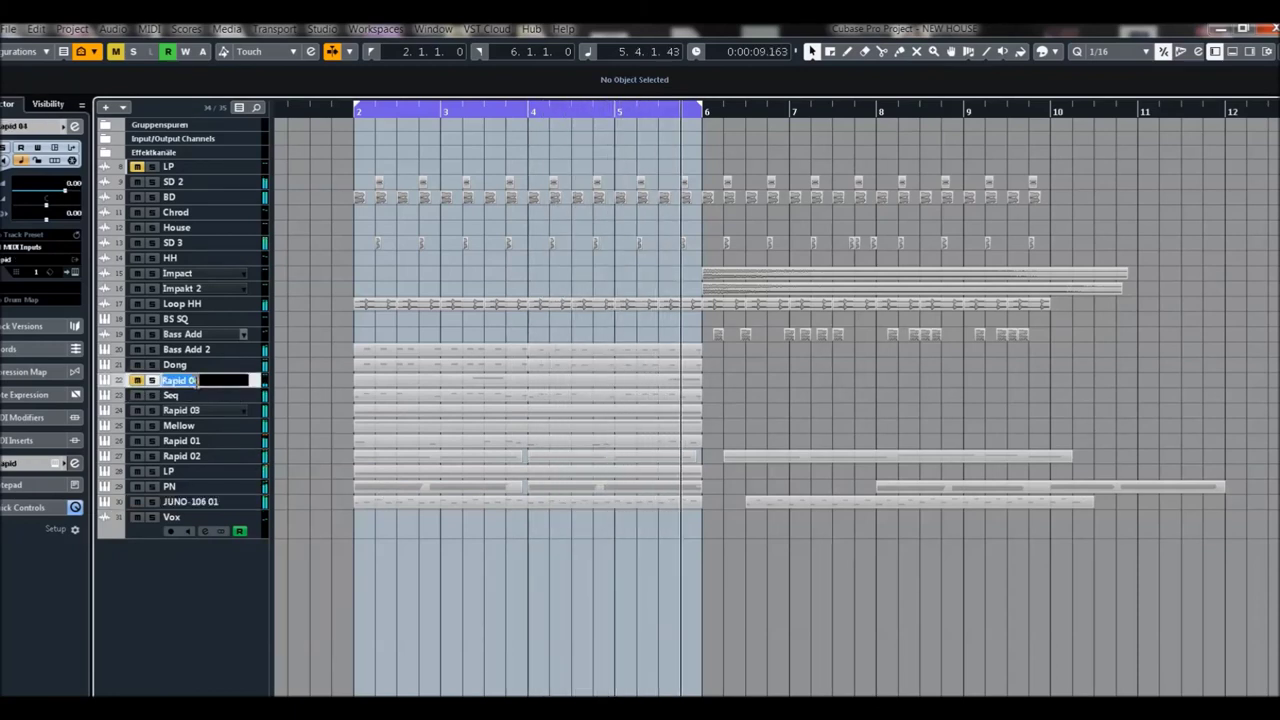
text(FX)
key(Return)
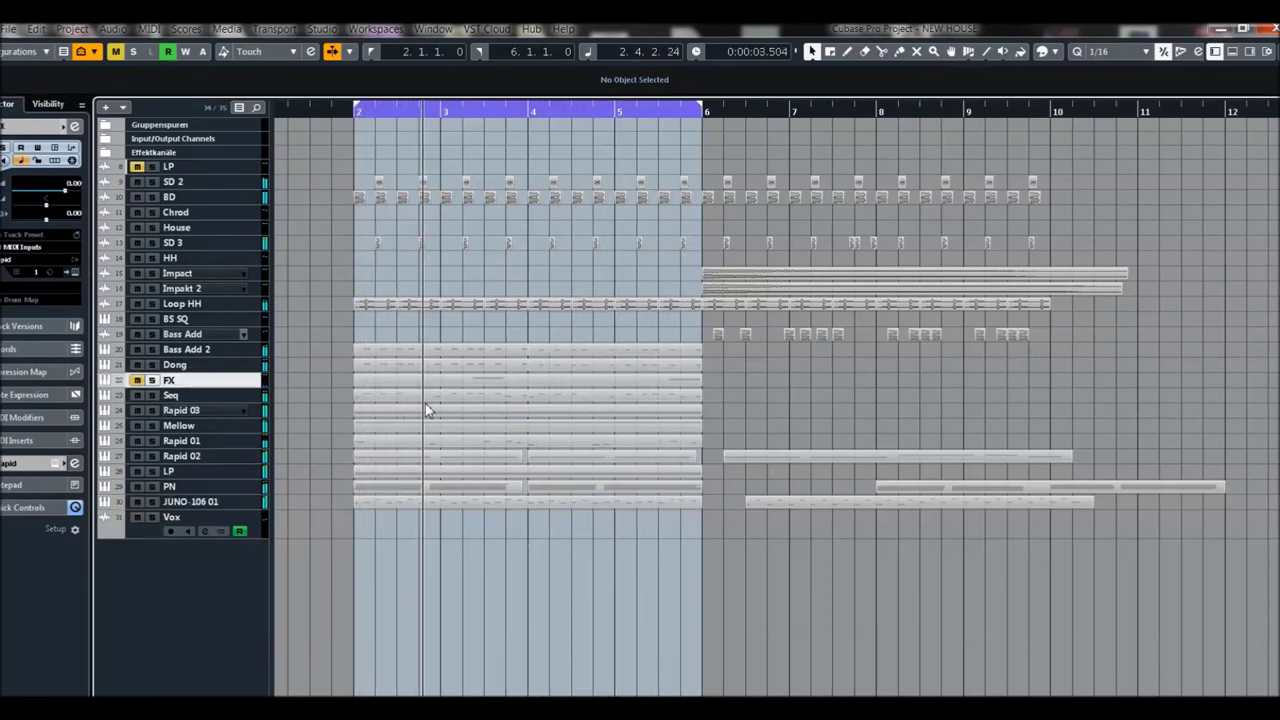